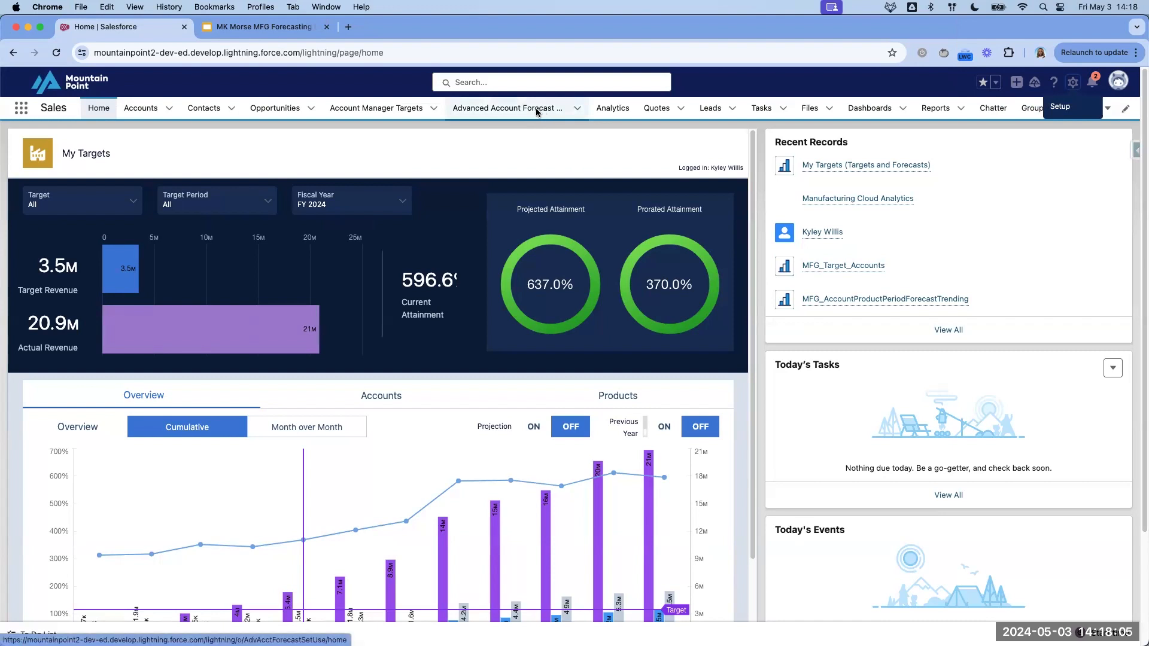
# Step: Open the Mountain Majesty Outfitters Mountain Majesty Advanced Forecasting set use and look over its forecast grid by account region, product and measure
pyautogui.click(530, 108)
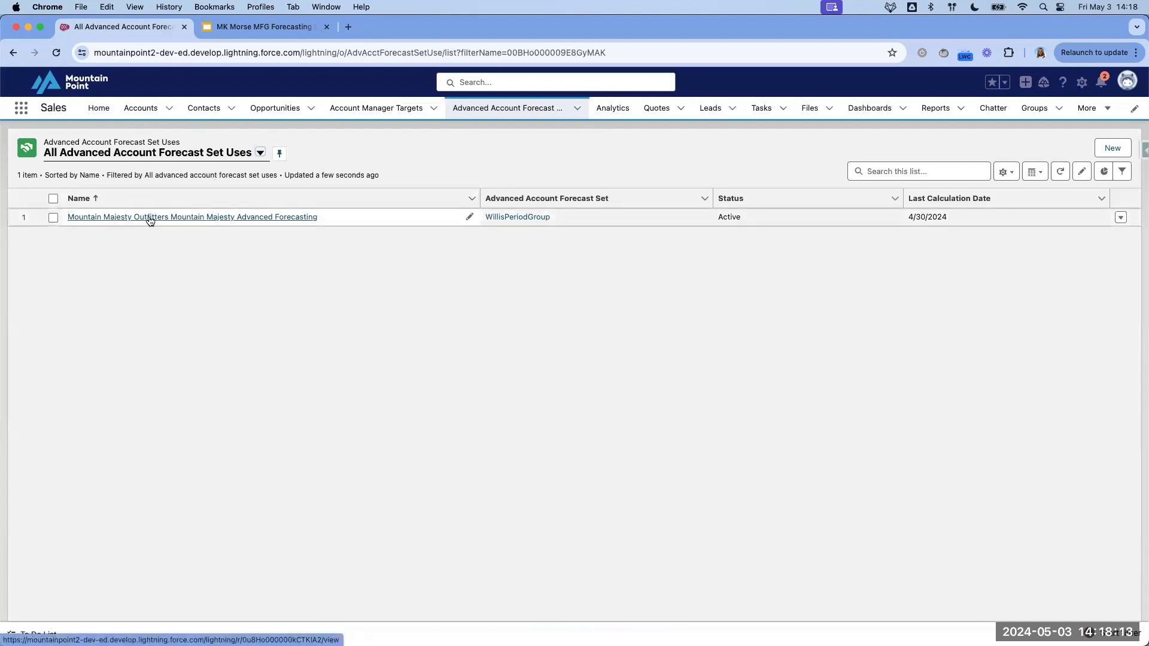
pyautogui.click(130, 220)
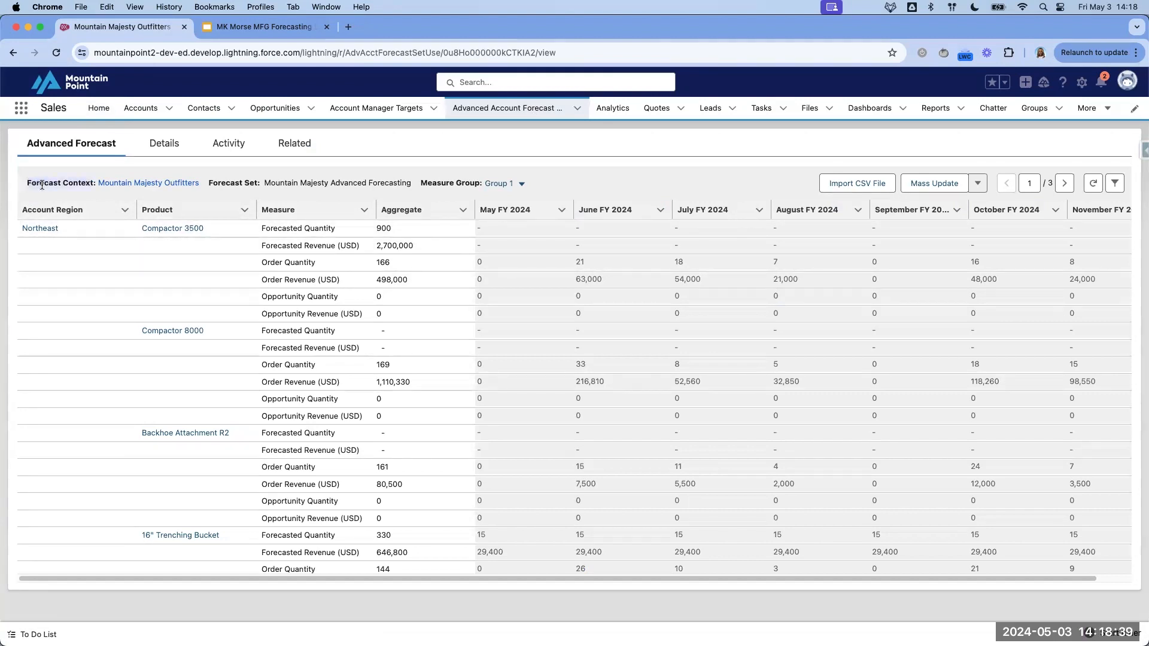
pyautogui.click(99, 209)
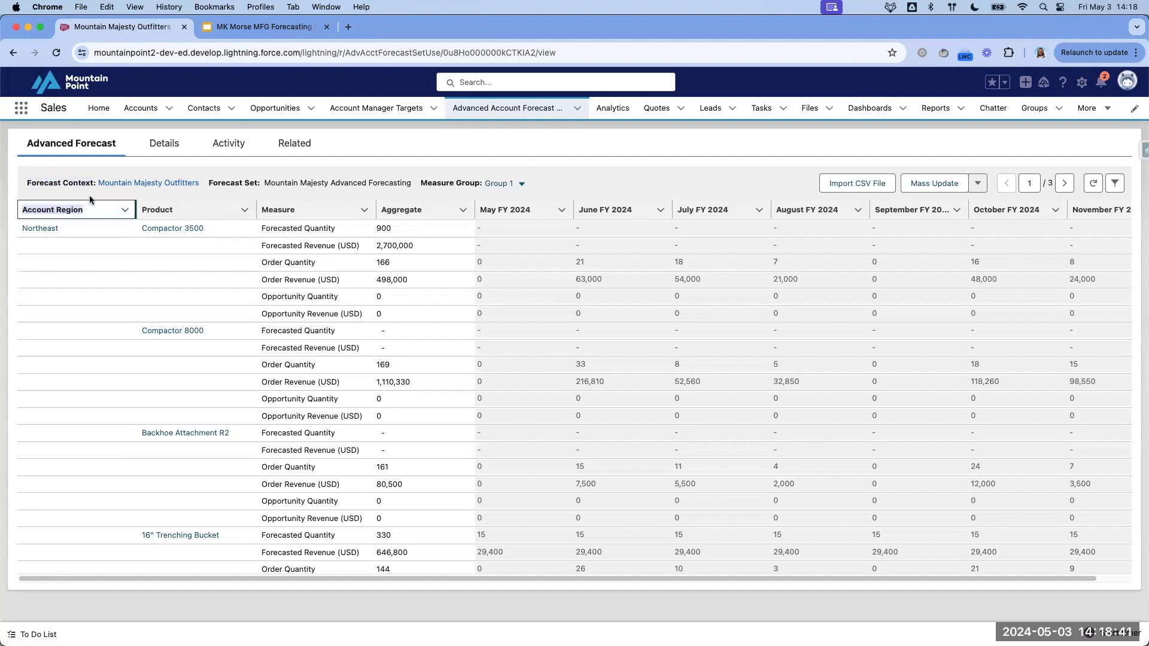
pyautogui.press('Right')
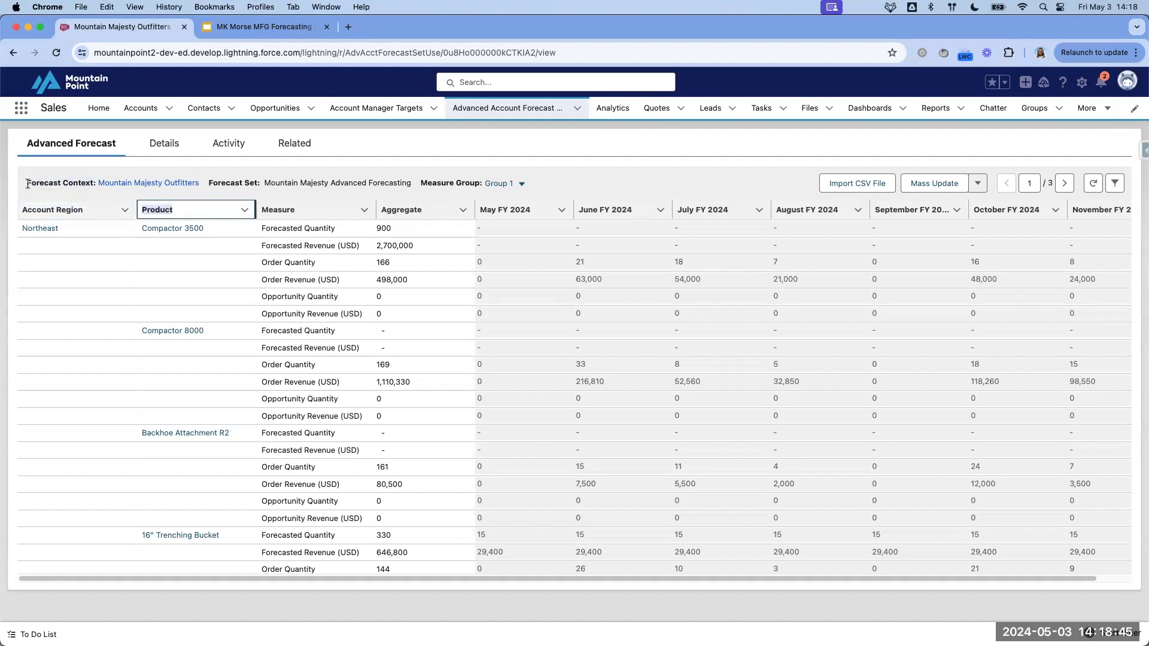
pyautogui.moveTo(27, 183); pyautogui.dragTo(63, 183)
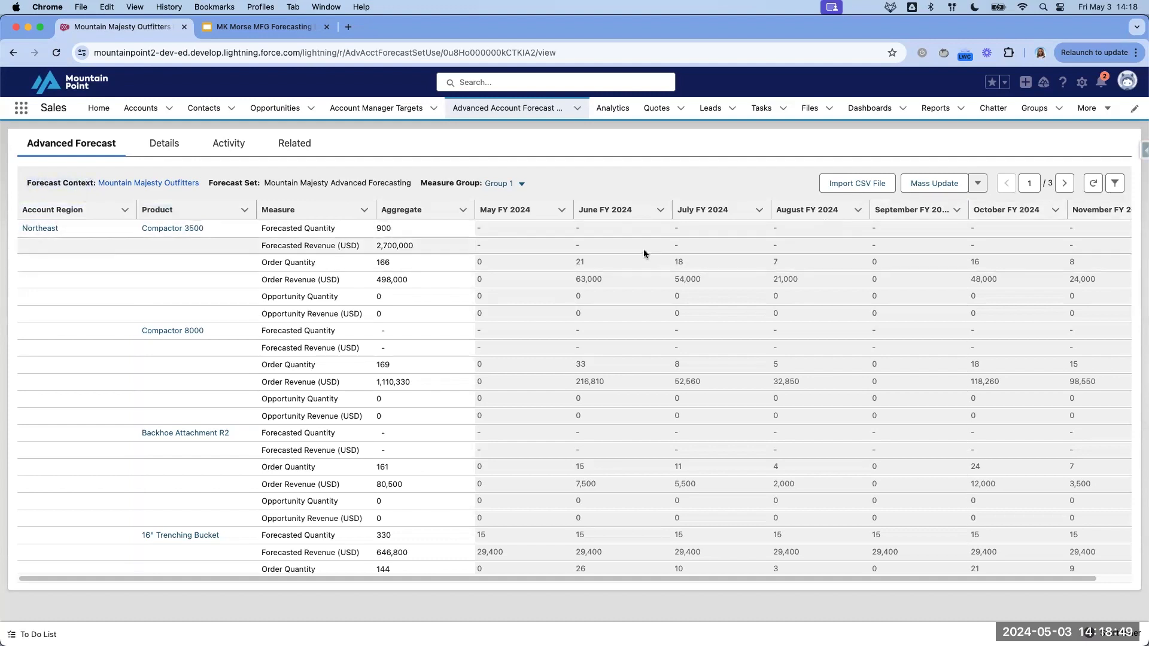
pyautogui.scroll(-5, 454, 261)
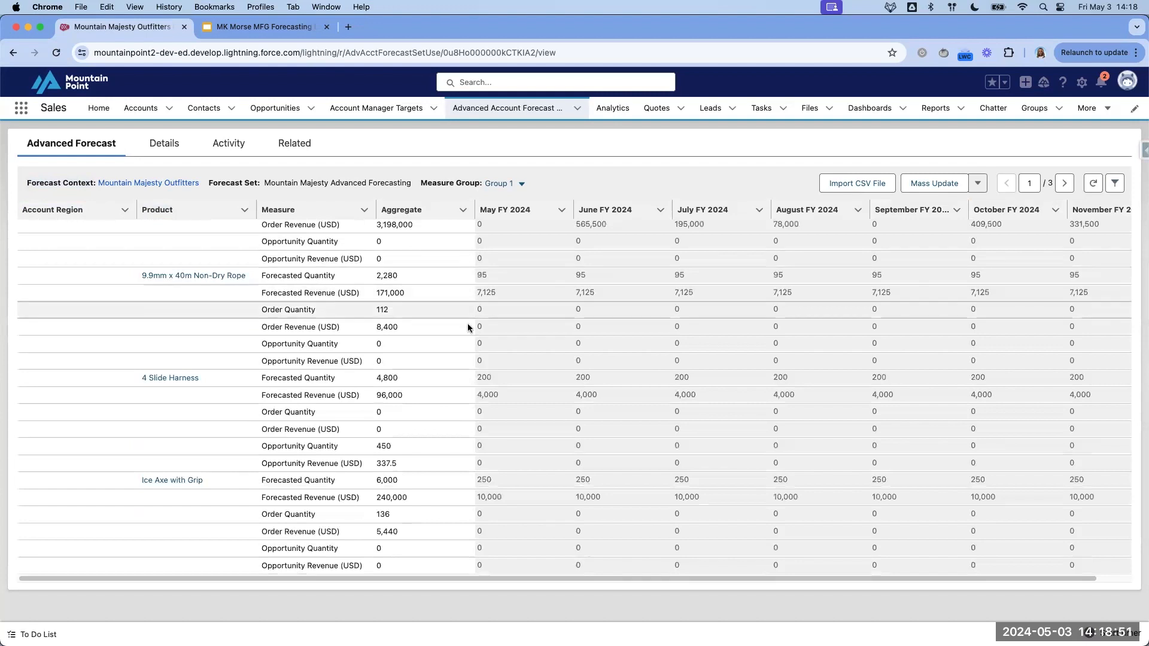
pyautogui.scroll(5, 470, 326)
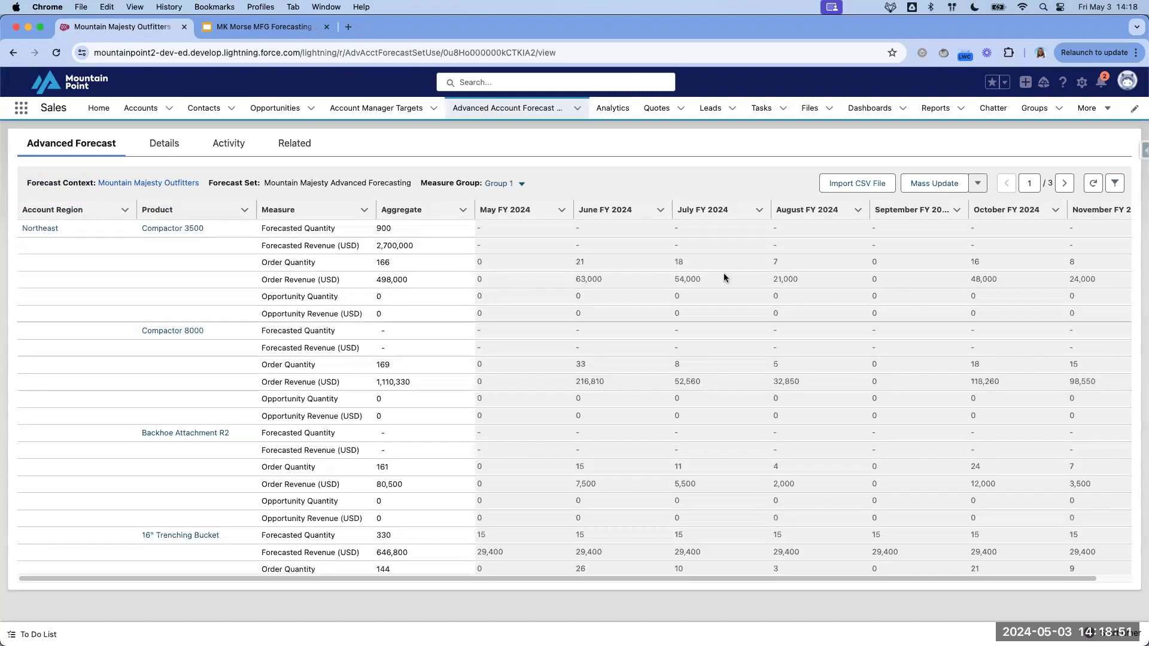
# Step: Filter the forecast grid to the 4 Slide Harness product by searching for "Harness" in the product filter
pyautogui.click(1114, 183)
pyautogui.click(1000, 279)
pyautogui.write('Harness')
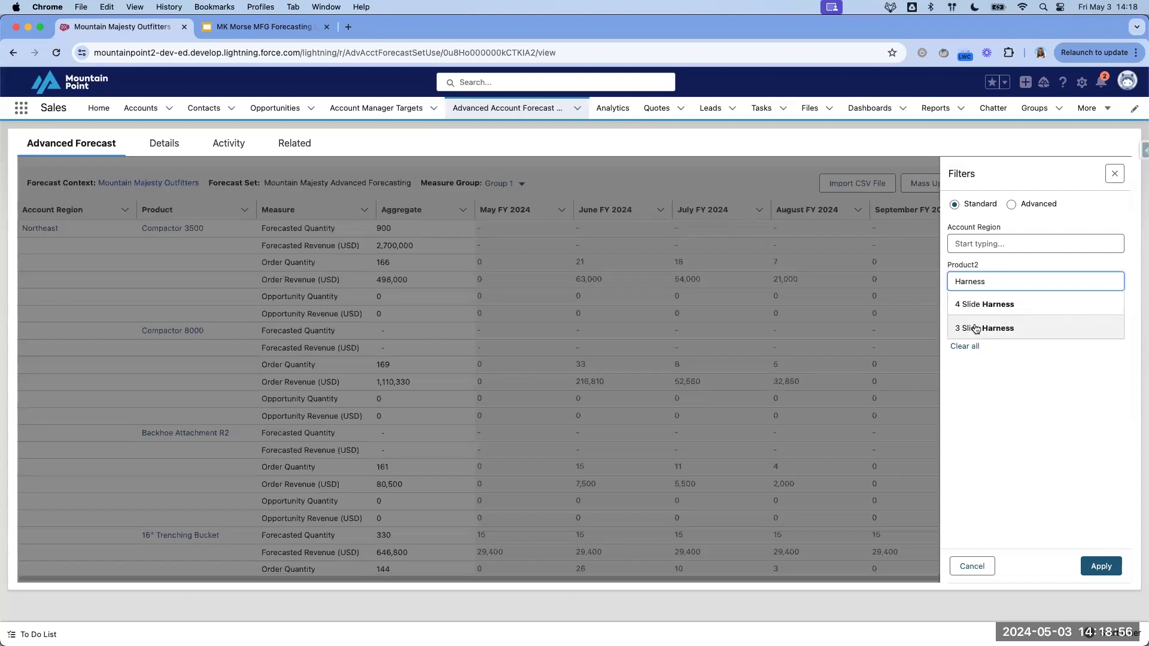
pyautogui.click(974, 308)
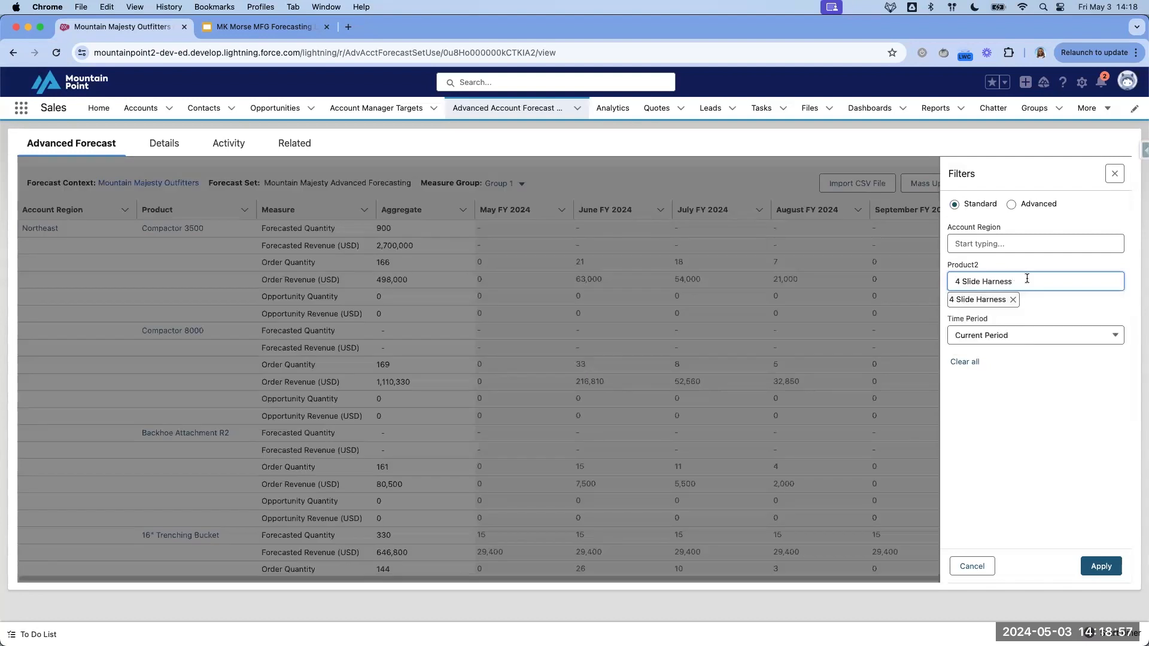
pyautogui.write('Harness')
pyautogui.click(1009, 307)
pyautogui.click(1100, 568)
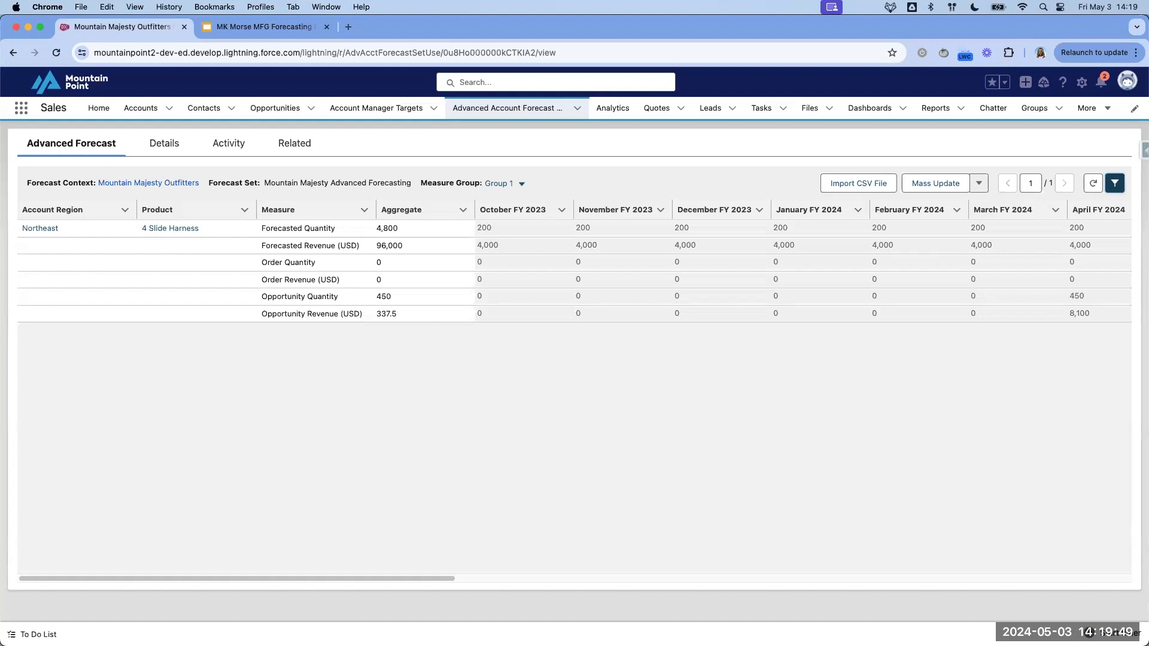
# Step: Look through the forecast periods and compare the April FY 2024 forecasted quantity and revenue with the opportunity quantity and revenue
pyautogui.moveTo(422, 578); pyautogui.dragTo(1128, 612)
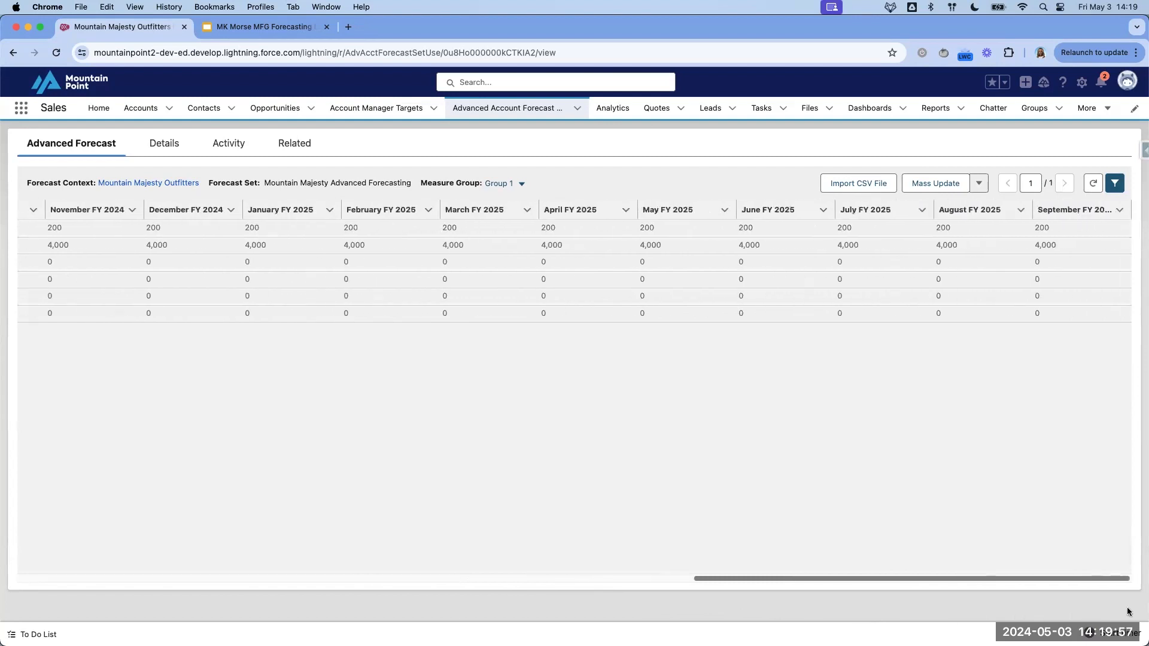
pyautogui.moveTo(1128, 612); pyautogui.dragTo(453, 608)
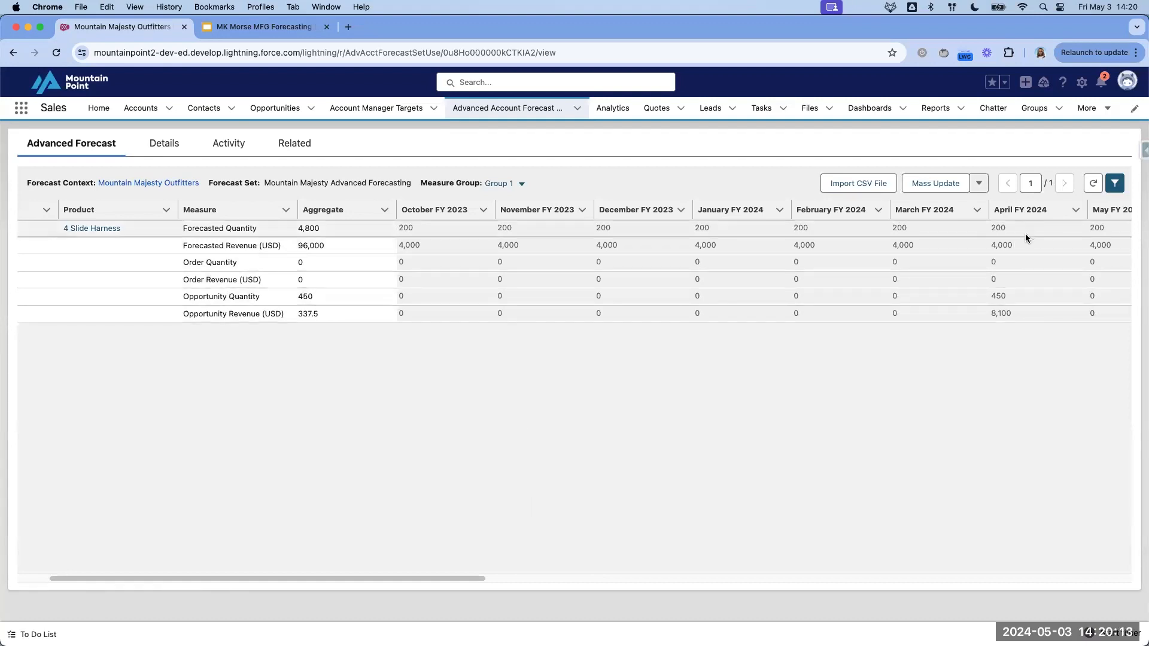
pyautogui.moveTo(311, 579); pyautogui.dragTo(365, 590)
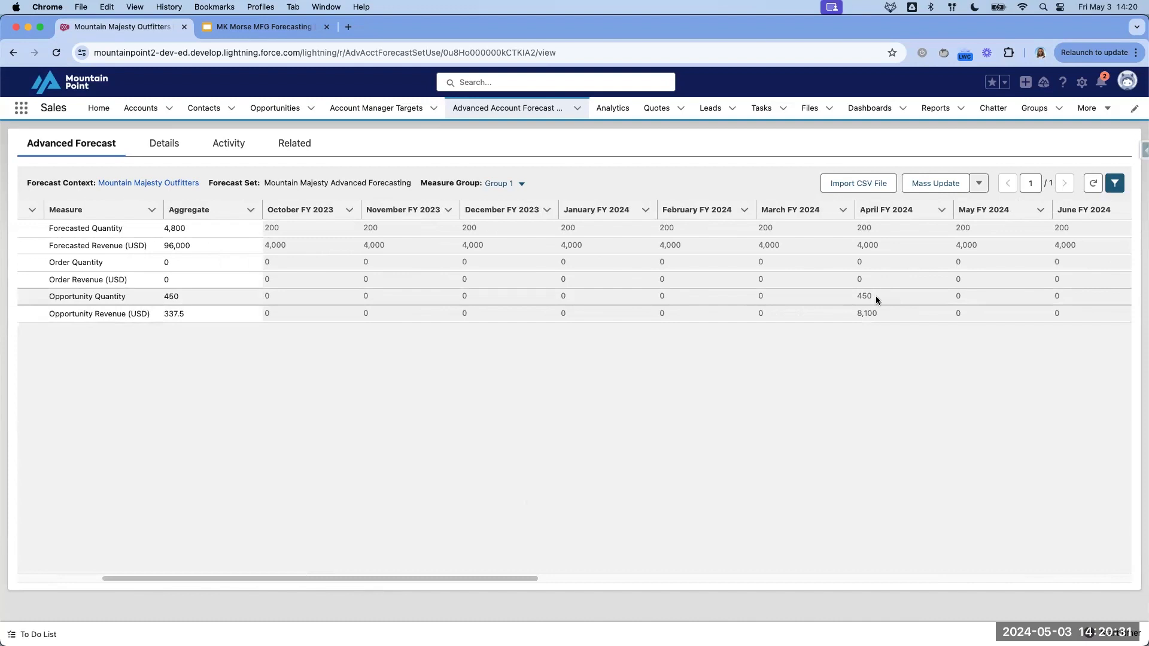
pyautogui.moveTo(864, 312); pyautogui.dragTo(856, 316)
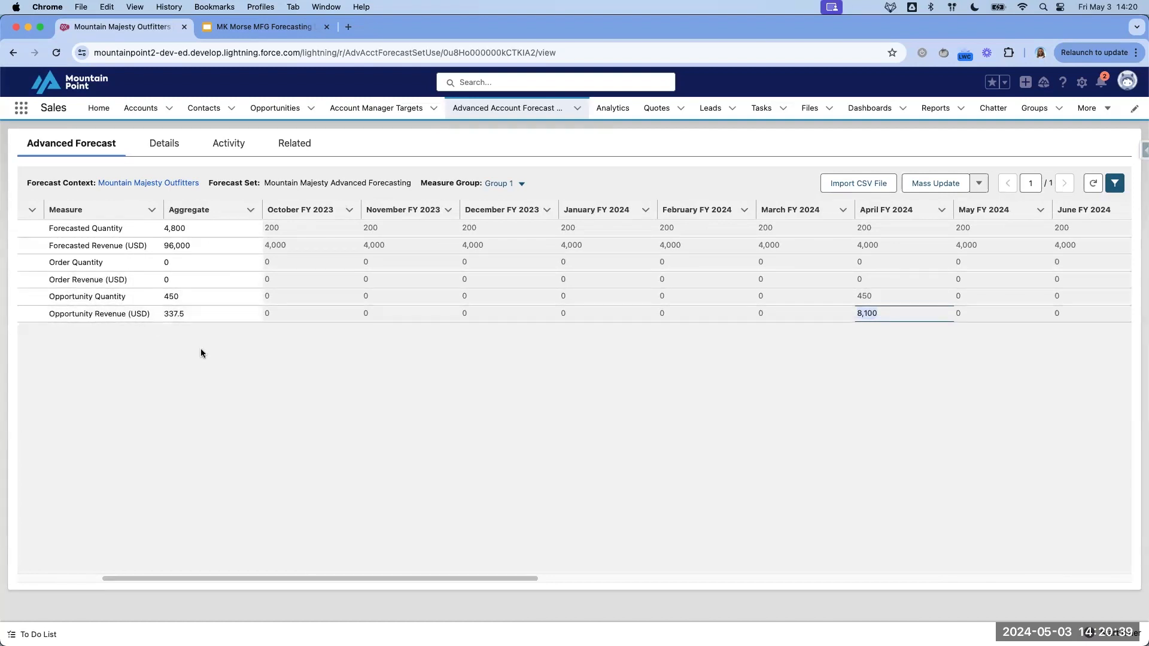
pyautogui.moveTo(873, 227); pyautogui.dragTo(857, 228)
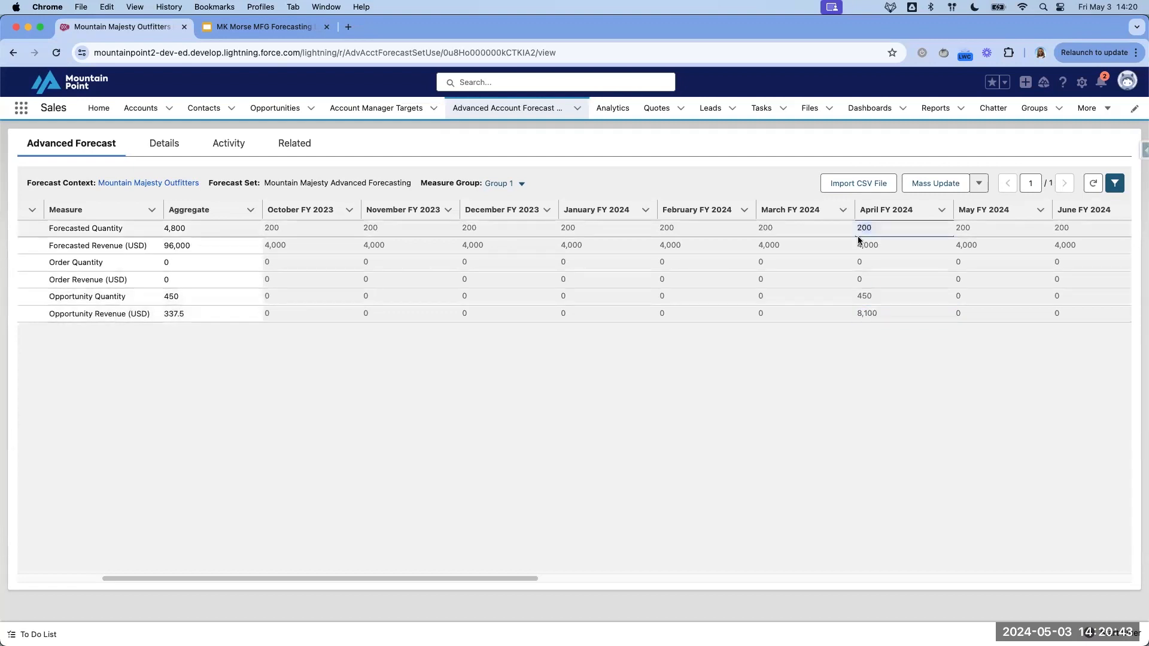
pyautogui.moveTo(874, 296); pyautogui.dragTo(855, 296)
pyautogui.moveTo(885, 242); pyautogui.dragTo(863, 245)
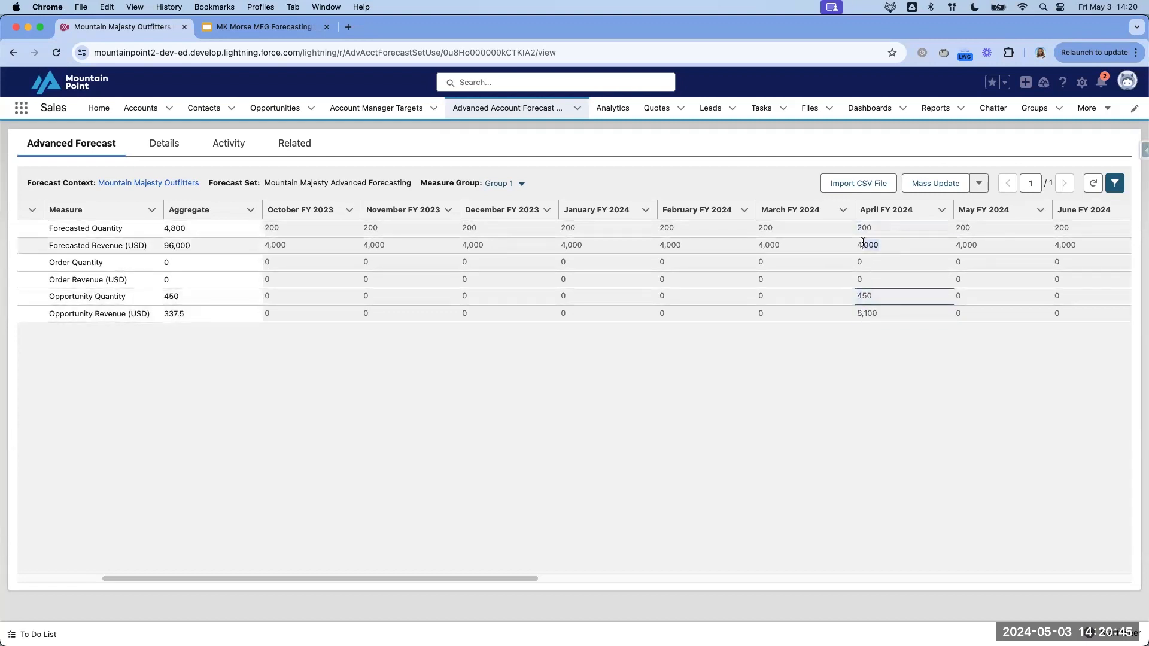
pyautogui.moveTo(880, 314); pyautogui.dragTo(858, 313)
pyautogui.click(870, 332)
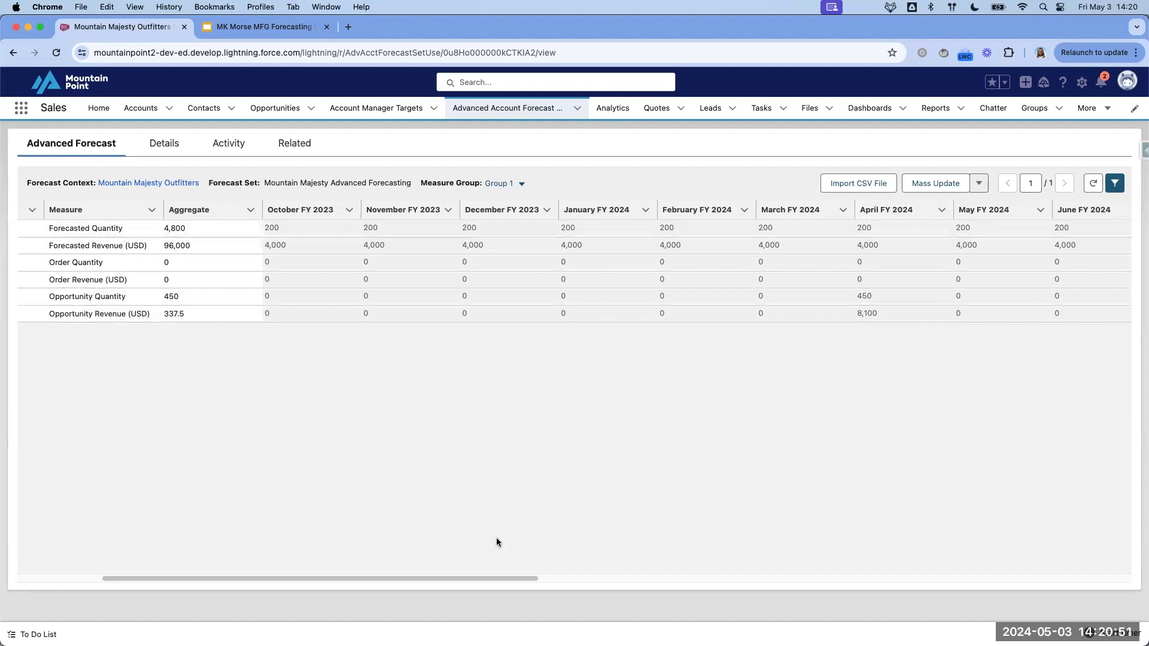
# Step: Examine the monthly forecasted revenue and opportunity quantity for 4 Slide Harness, including November FY 2023 and May FY 2024
pyautogui.moveTo(473, 575); pyautogui.dragTo(380, 576)
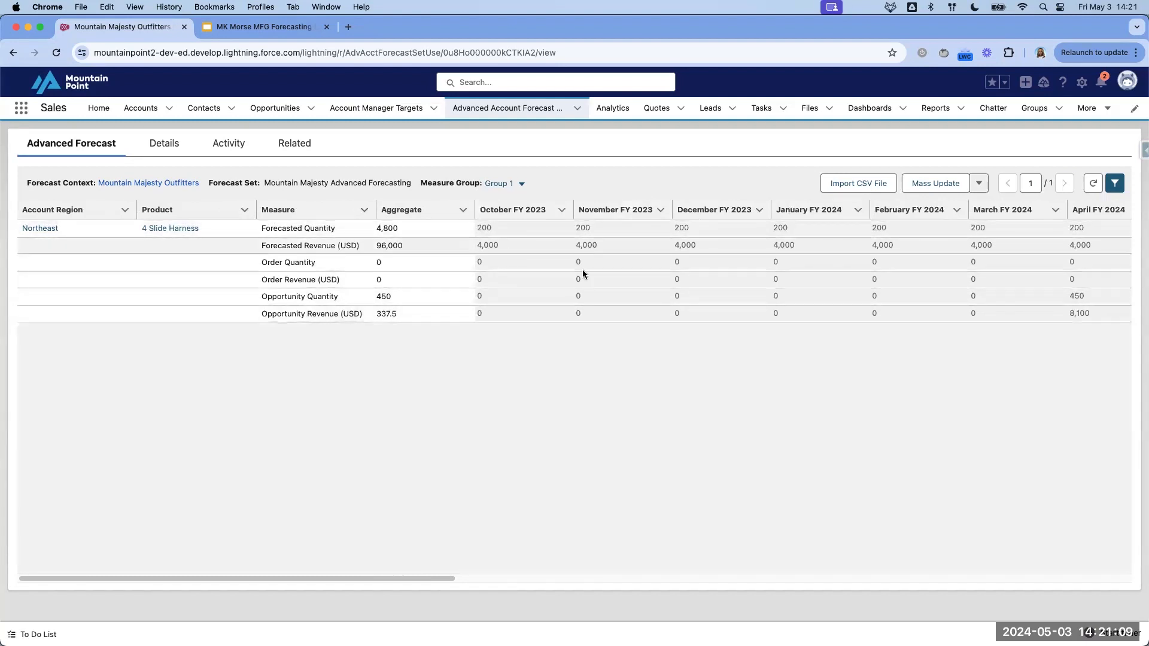
pyautogui.click(635, 248)
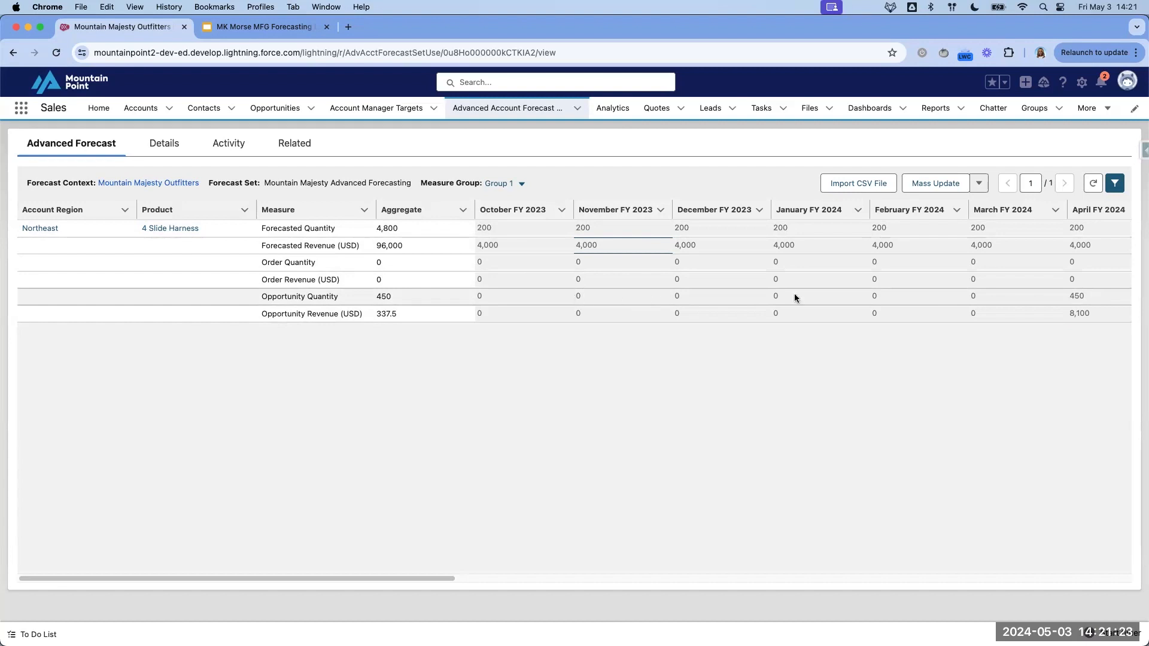
pyautogui.moveTo(447, 578); pyautogui.dragTo(587, 581)
pyautogui.click(850, 295)
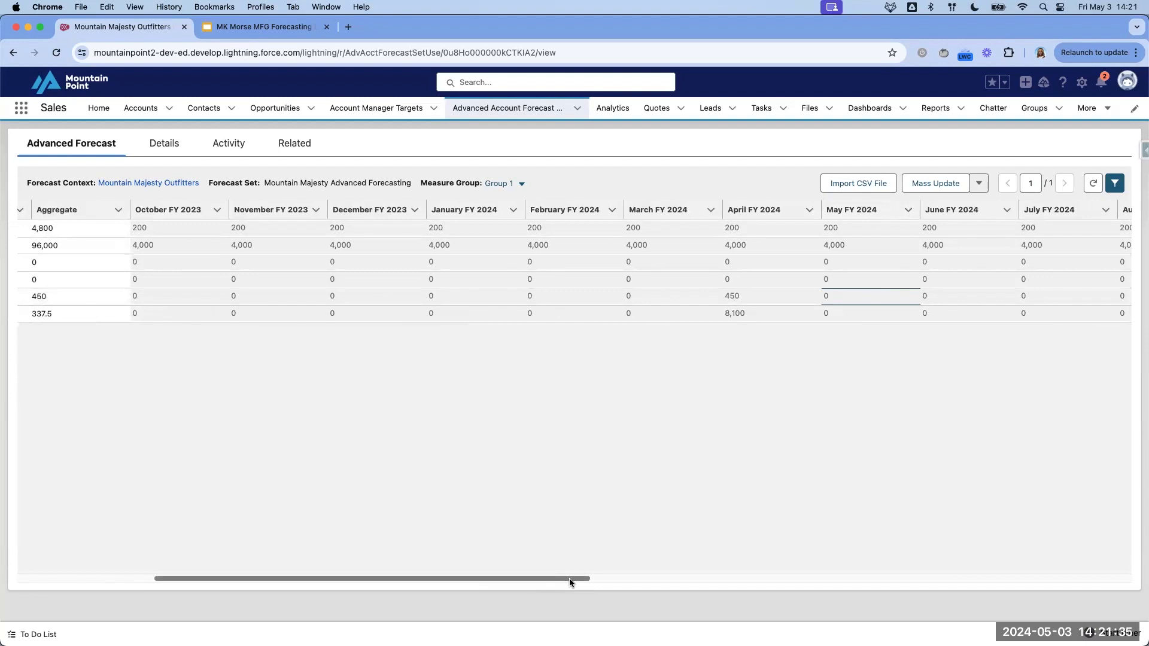
pyautogui.moveTo(569, 578); pyautogui.dragTo(425, 594)
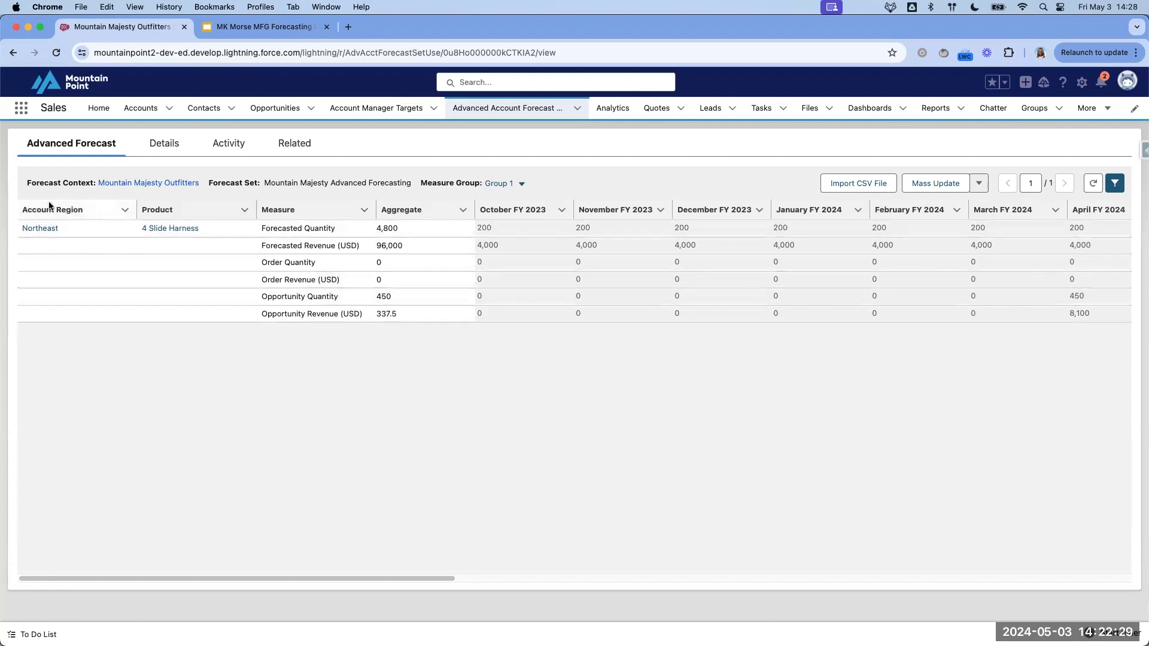
# Step: Review the Forecasted Quantity, Forecasted Revenue and Order Quantity measure rows of the 4 Slide Harness forecast
pyautogui.click(392, 246)
pyautogui.click(400, 433)
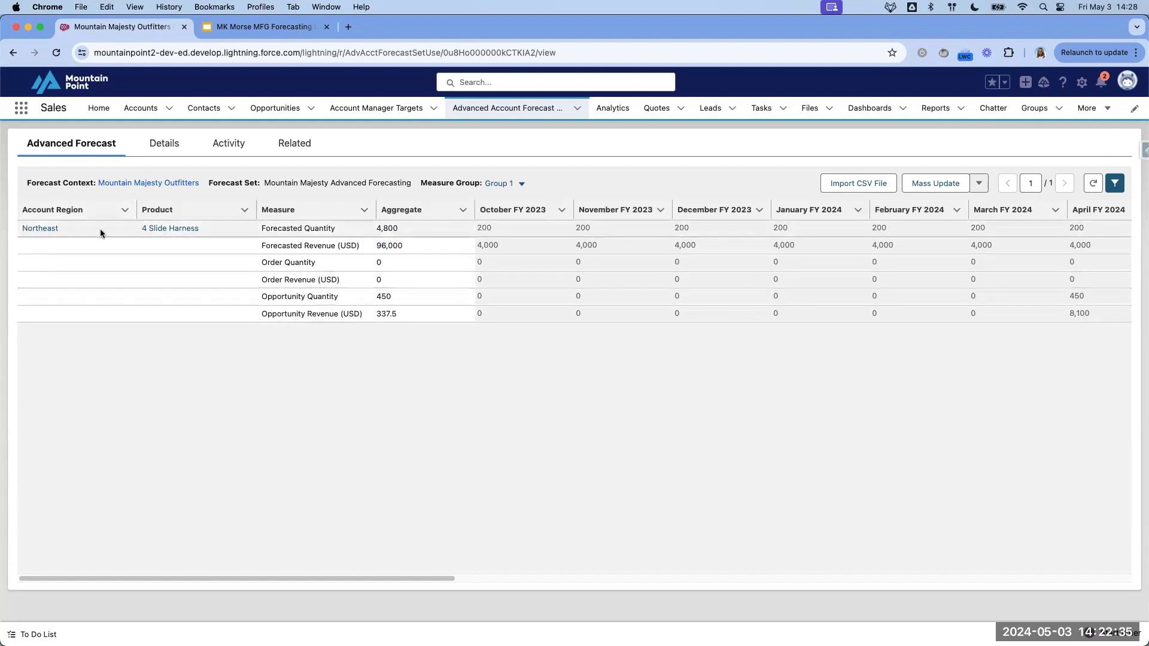
pyautogui.moveTo(275, 228); pyautogui.dragTo(331, 237)
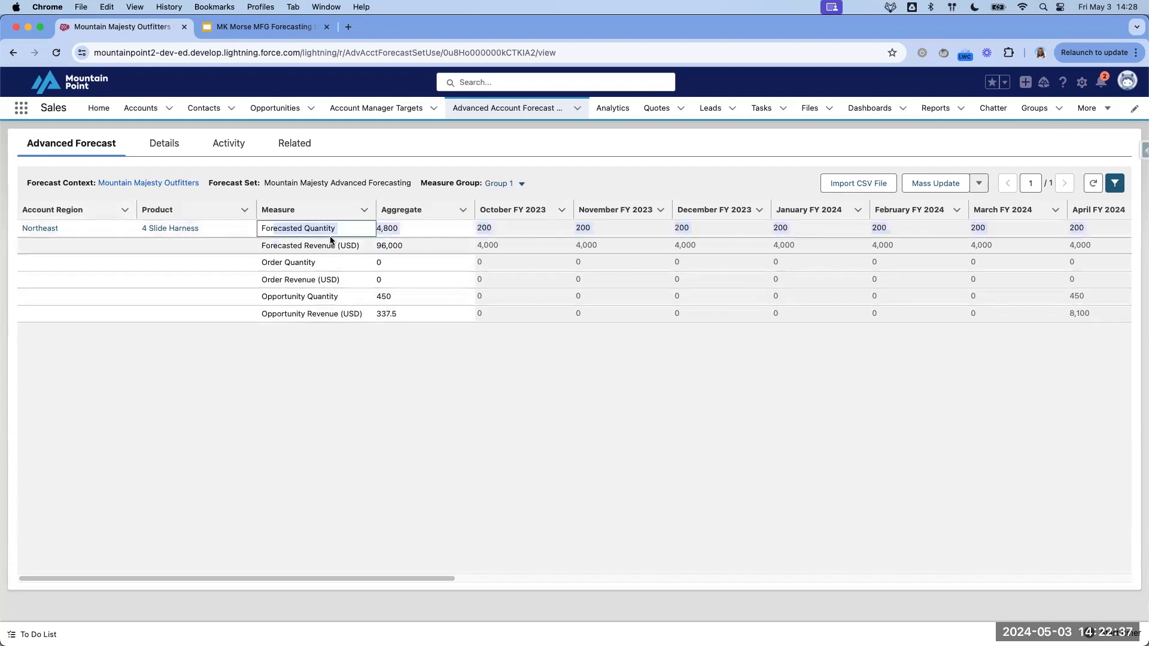
pyautogui.click(288, 260)
pyautogui.click(278, 244)
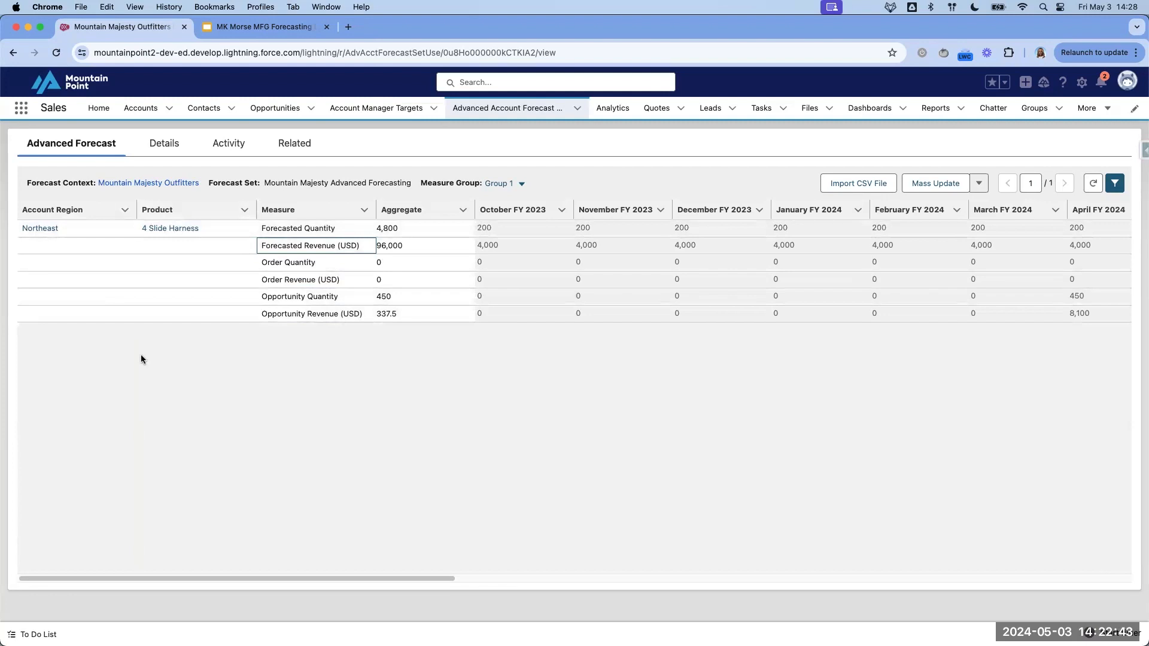
pyautogui.click(205, 399)
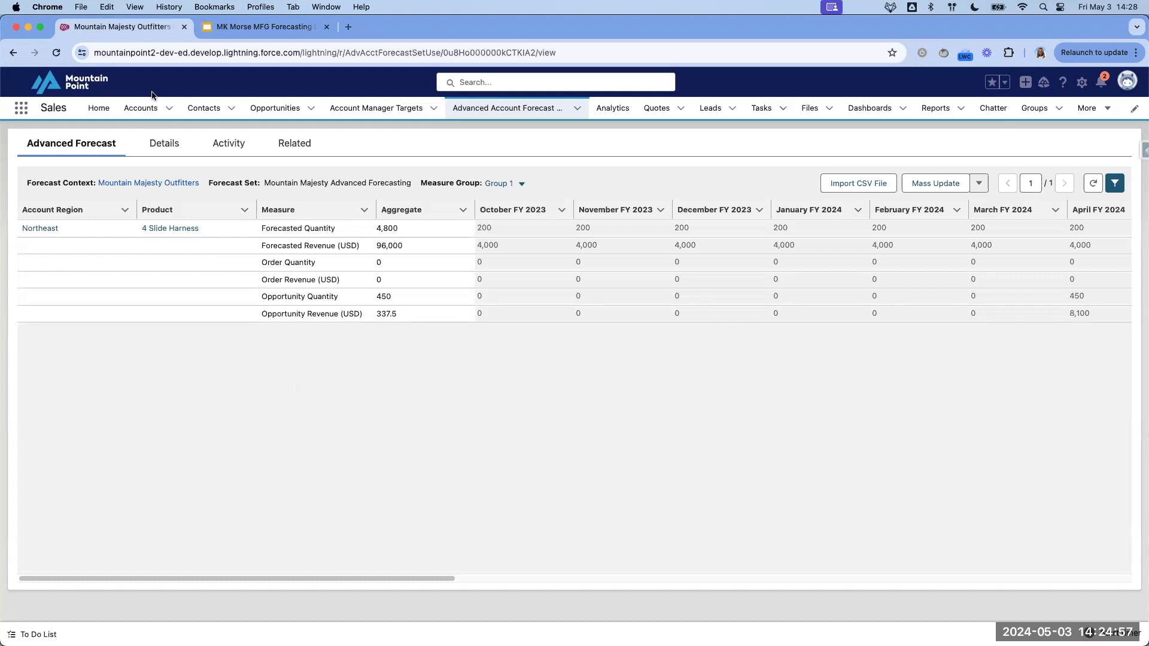
# Step: Switch to the Google Slides deck, show the "Advanced vs Account Forecasting" slide and highlight "Multiple Forecasts" in its comparison table
pyautogui.click(263, 28)
pyautogui.click(59, 506)
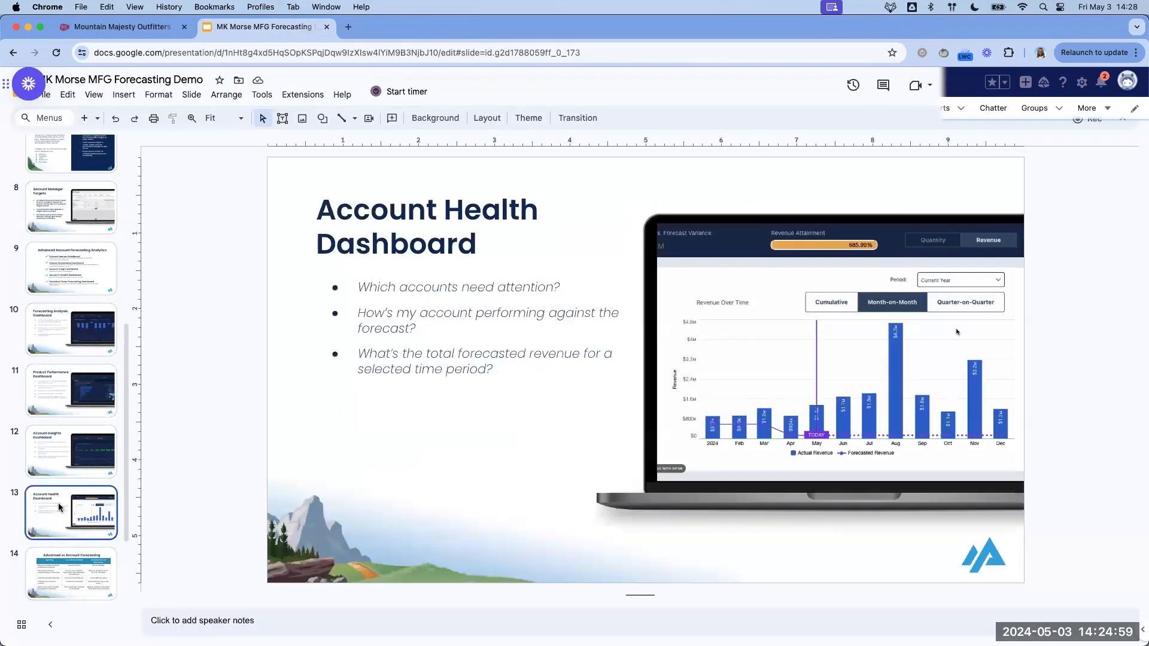
pyautogui.click(56, 572)
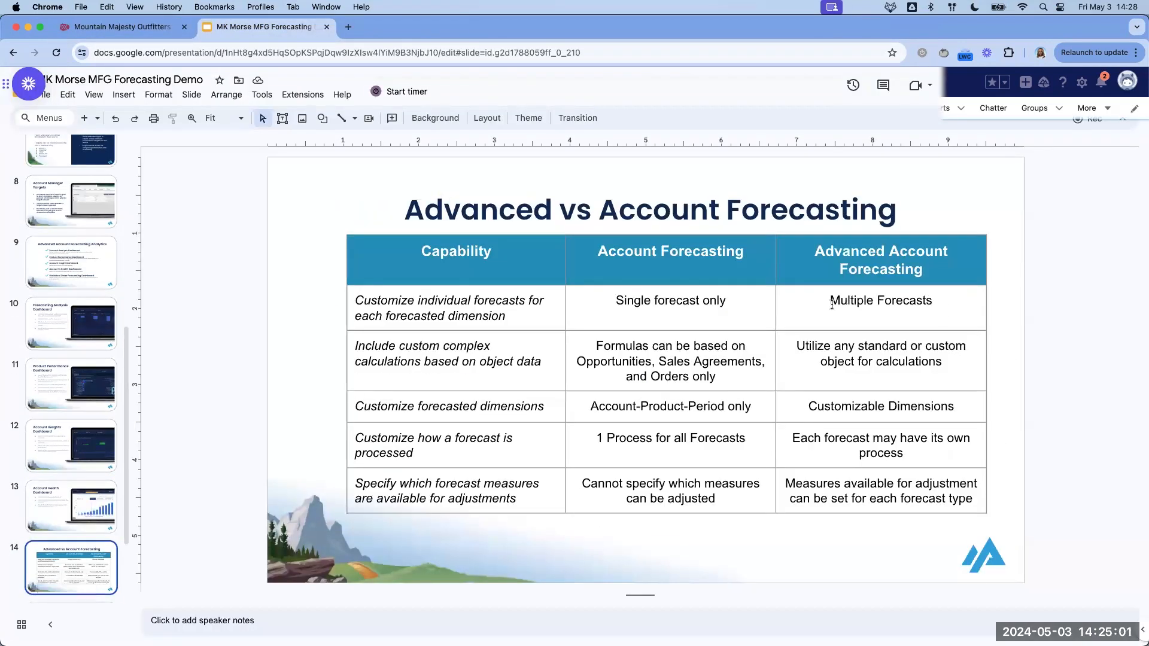
pyautogui.moveTo(933, 301); pyautogui.dragTo(830, 301)
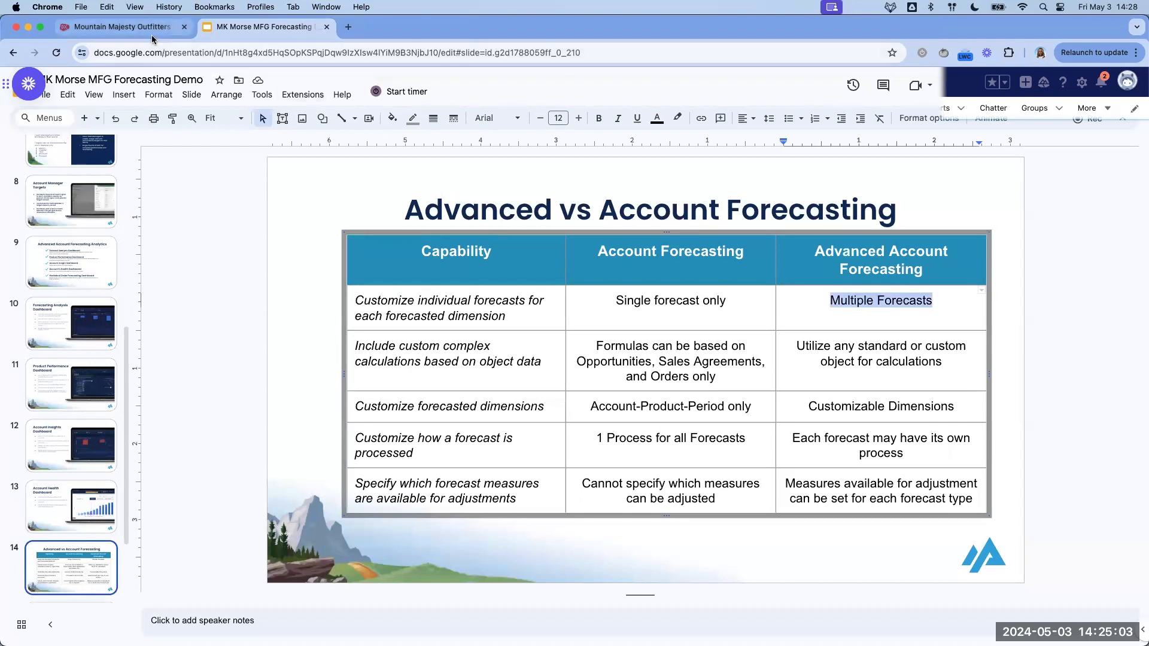
# Step: Switch back to the Salesforce forecast and point out the Order Quantity and Order Revenue measure rows
pyautogui.click(123, 27)
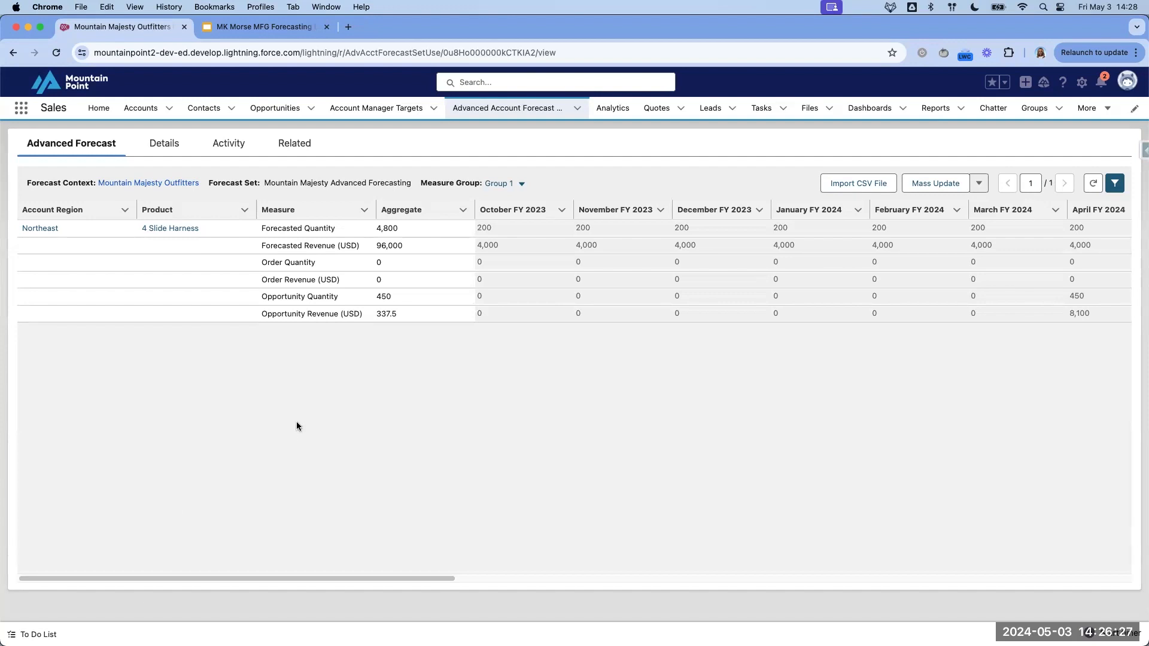
pyautogui.moveTo(263, 258); pyautogui.dragTo(325, 286)
pyautogui.click(385, 394)
# Step: Open the Advanced Account Forecasting app from the Analytics app list and switch its dashboard to Forecast Analysis
pyautogui.click(611, 110)
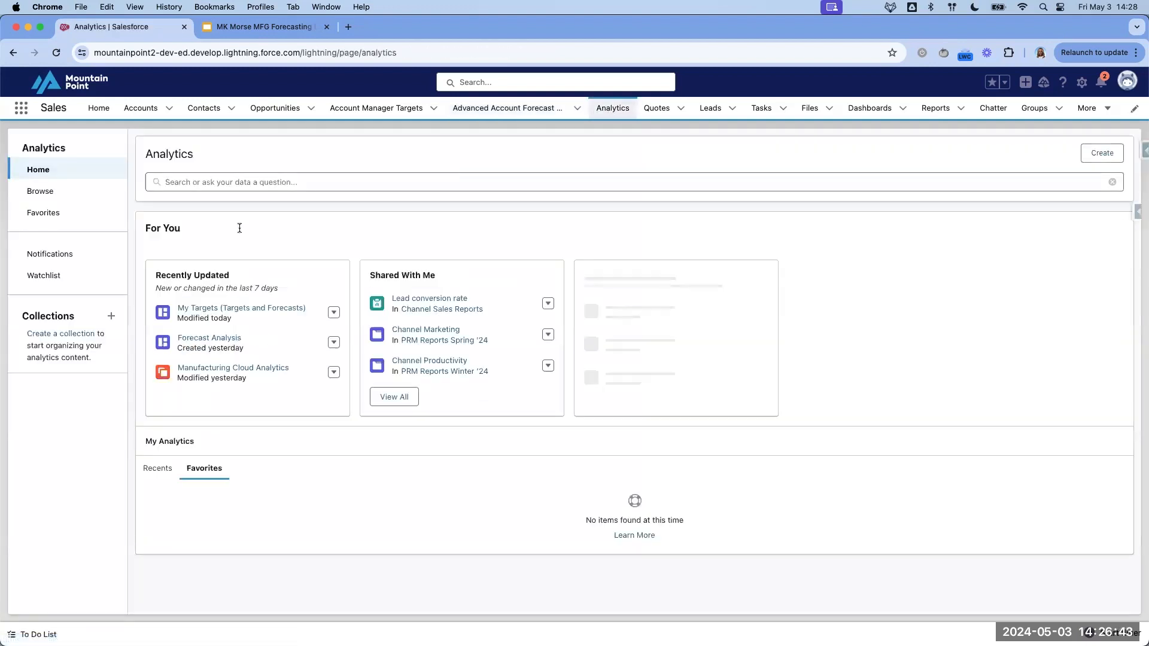
pyautogui.click(37, 190)
pyautogui.click(267, 222)
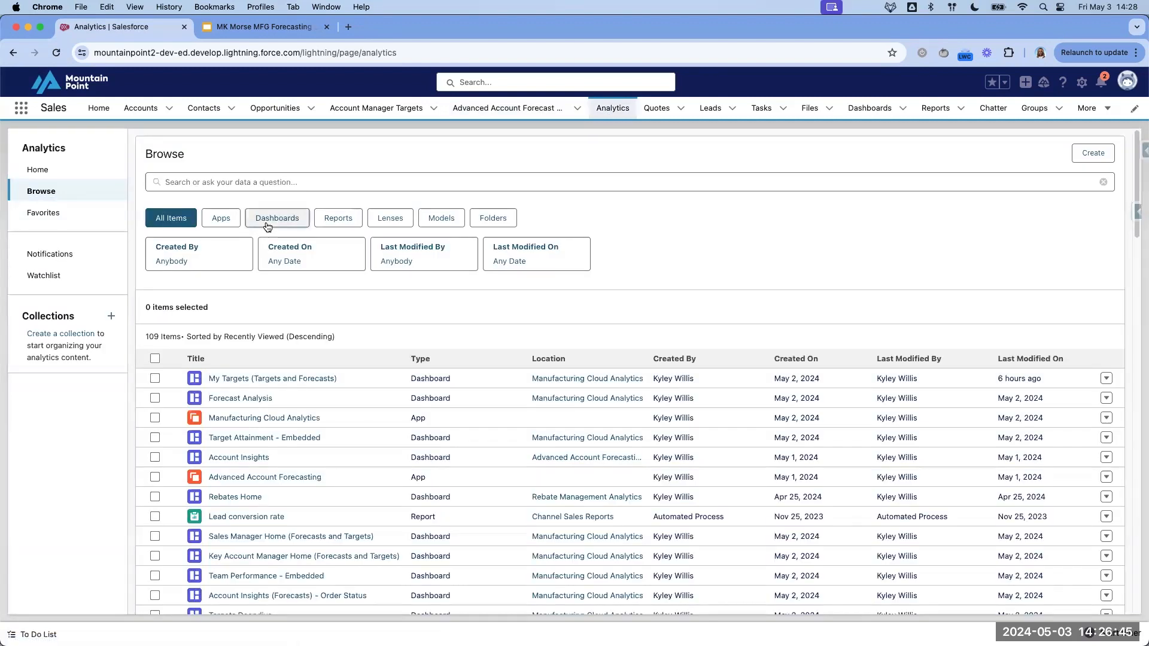
pyautogui.click(224, 225)
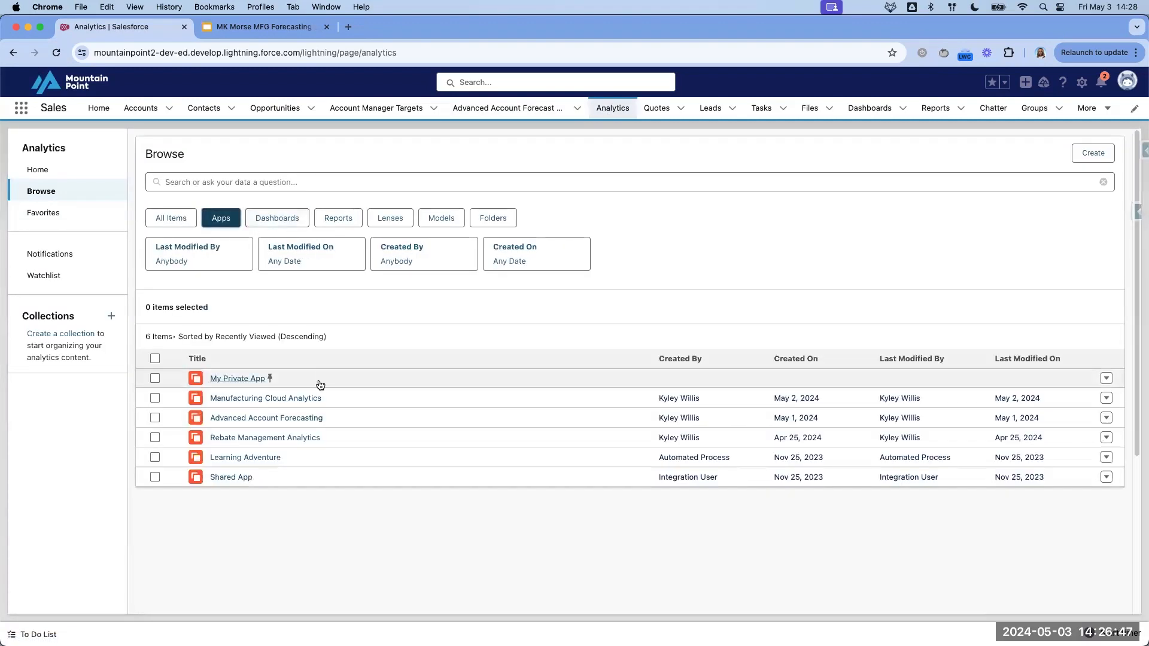
pyautogui.click(300, 419)
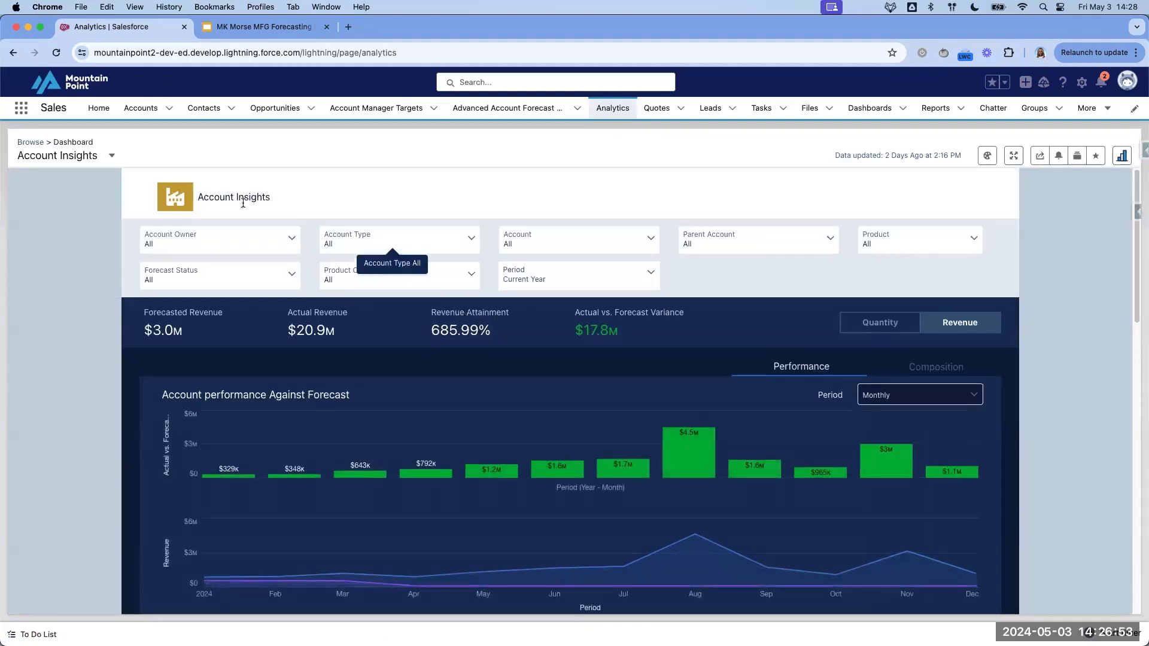
pyautogui.click(111, 158)
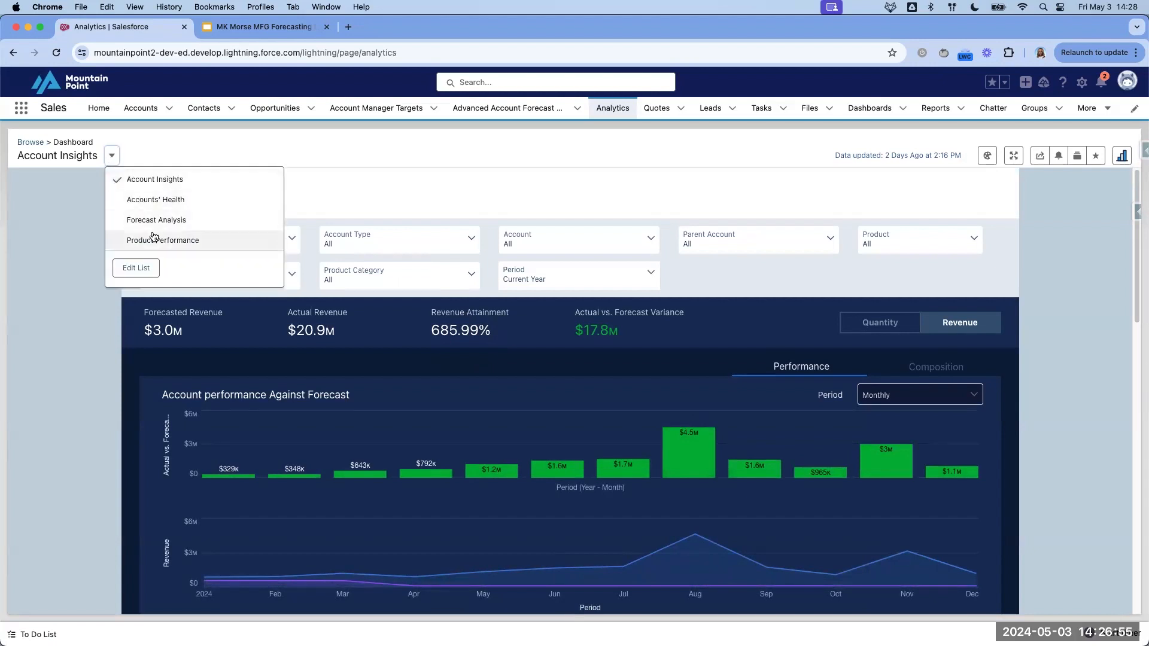
pyautogui.click(158, 221)
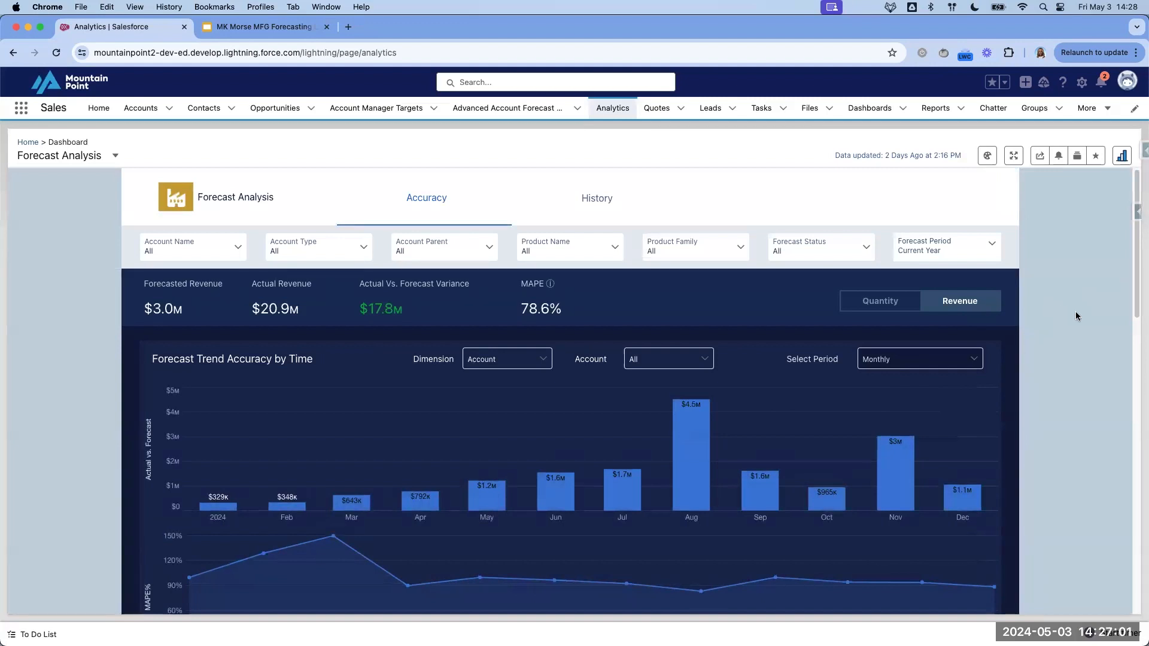
# Step: Set the Forecast Trend Accuracy by Time chart's dimension to Product and its product to 4 Slide Harness
pyautogui.scroll(-1, 1076, 316)
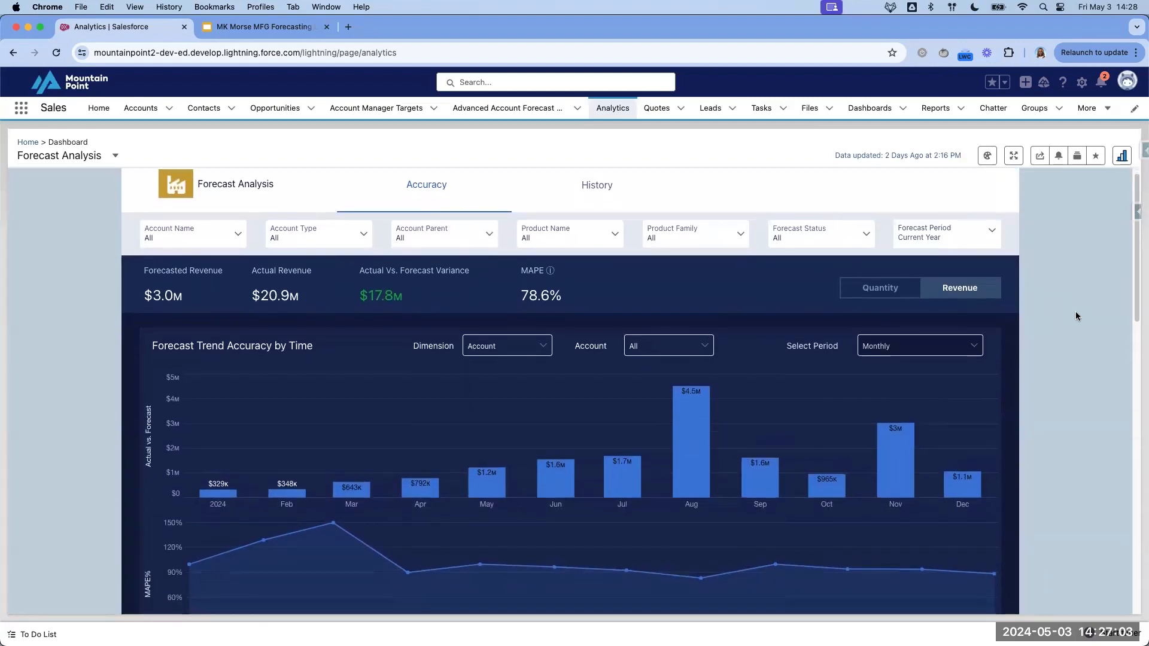
pyautogui.scroll(-1, 1075, 316)
pyautogui.scroll(-2, 1075, 316)
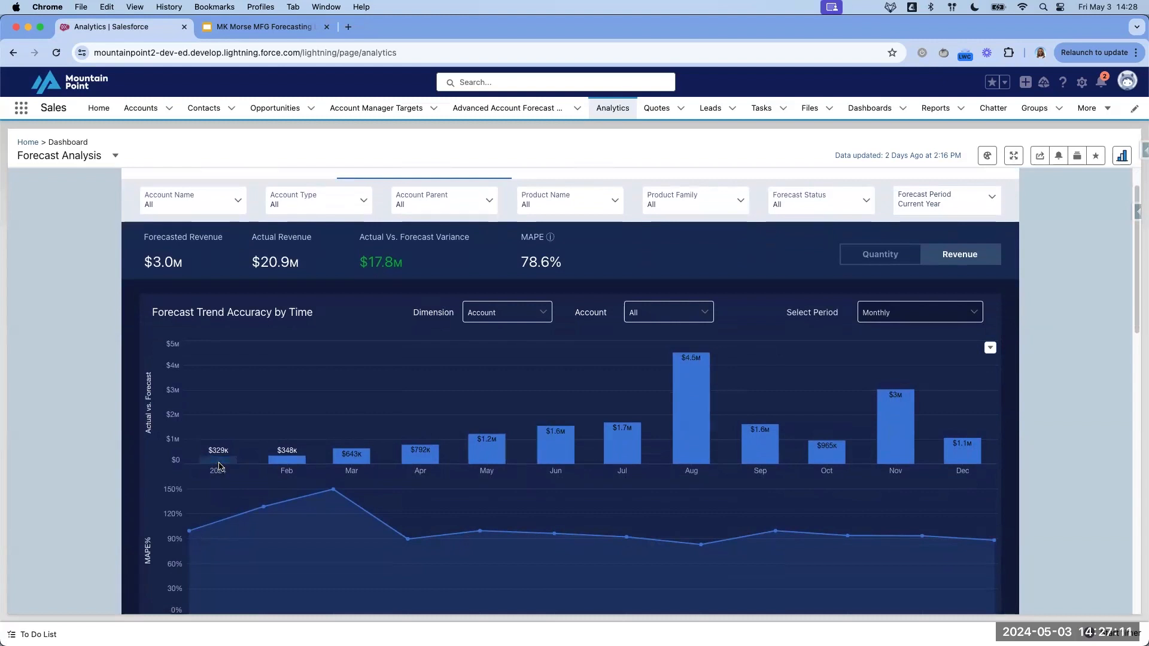
pyautogui.moveTo(219, 465)
pyautogui.scroll(-1, 1075, 433)
pyautogui.click(519, 304)
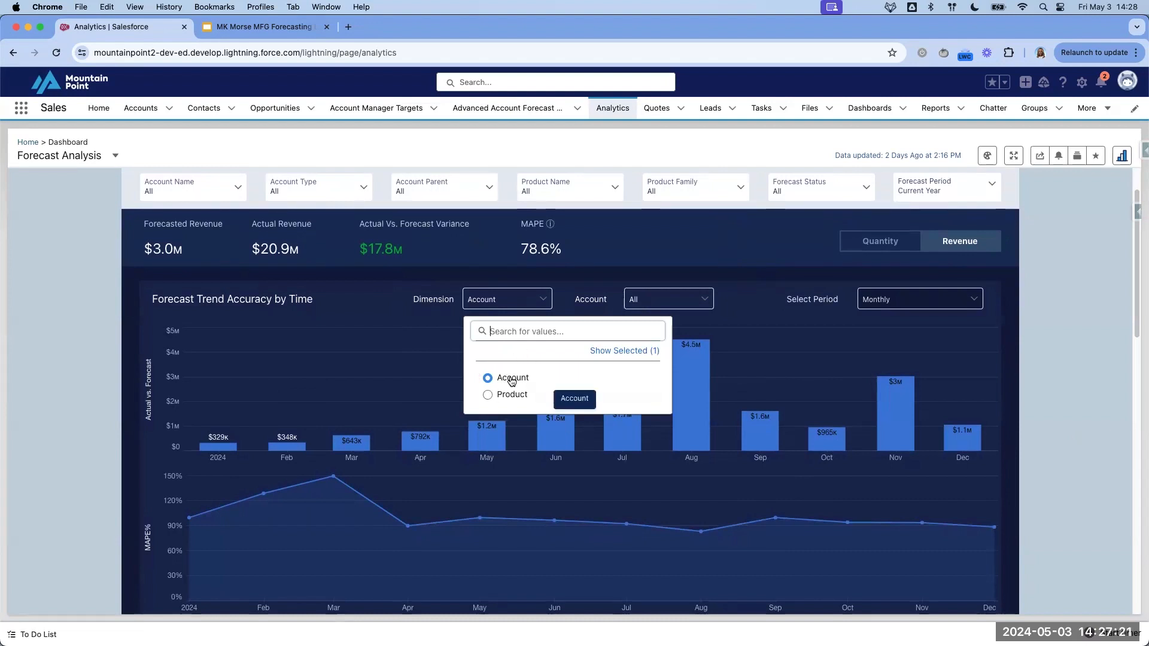
pyautogui.click(497, 395)
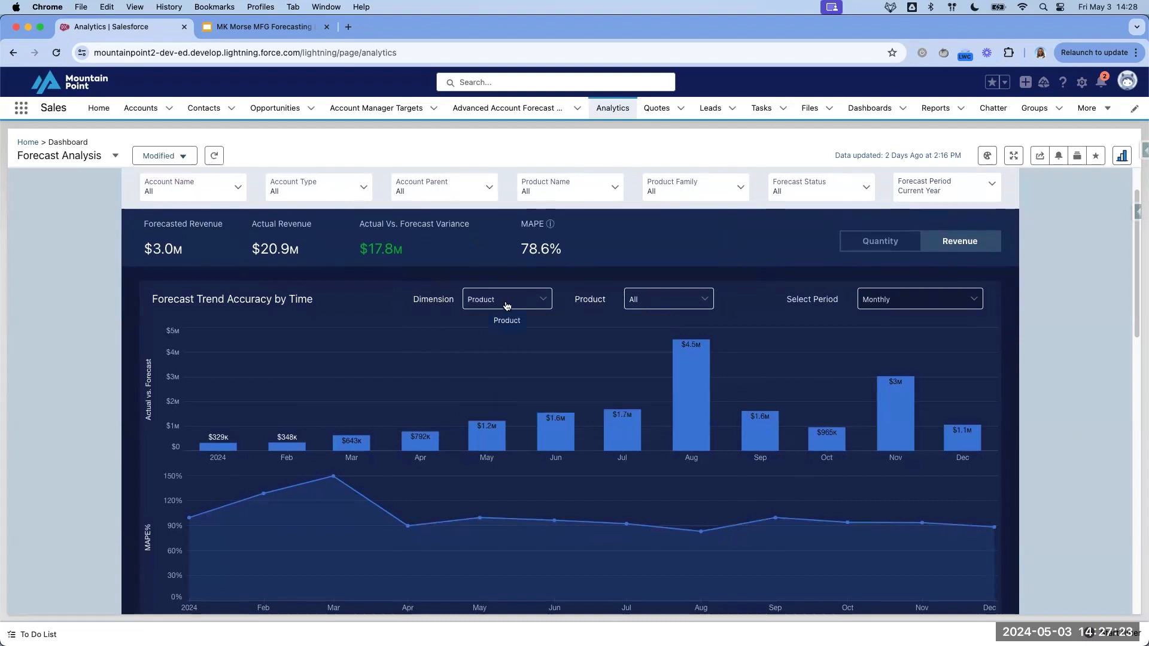
pyautogui.click(678, 298)
pyautogui.click(675, 429)
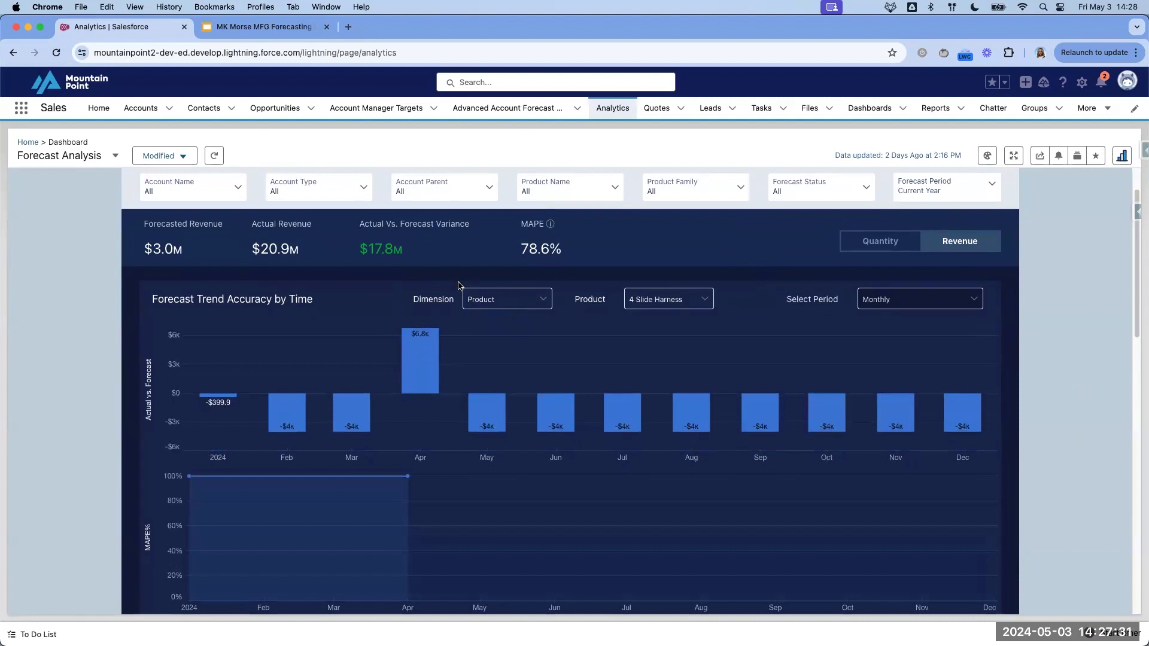
# Step: Review the trend chart's dimension and product choices and set its period to Quarterly
pyautogui.click(504, 300)
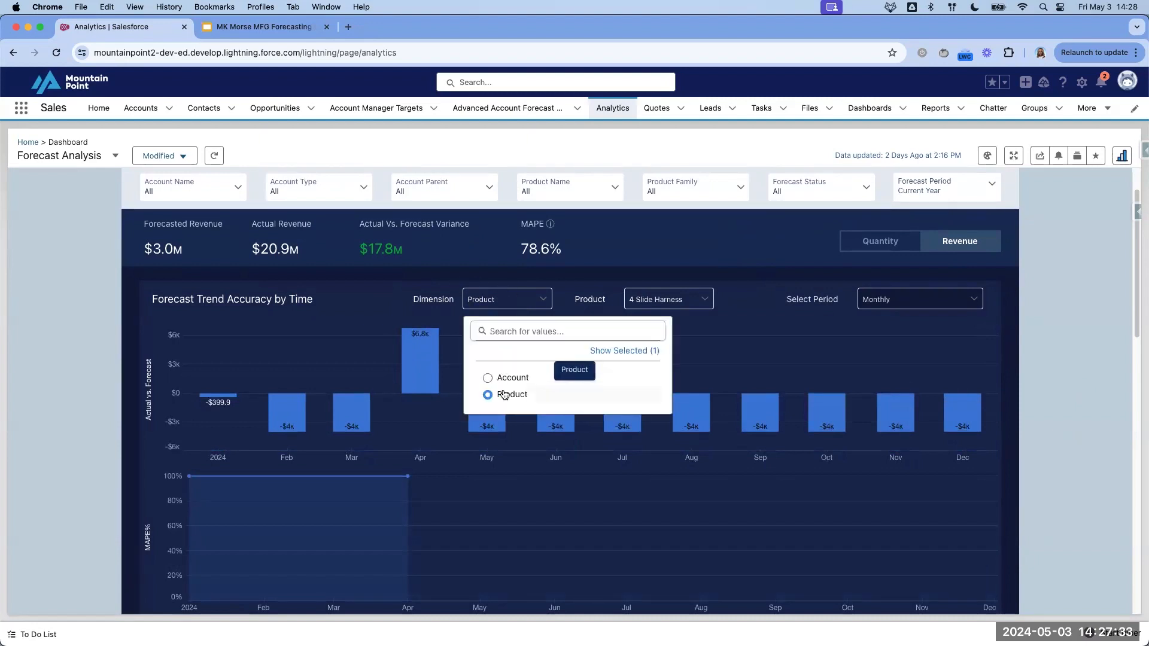
pyautogui.click(635, 300)
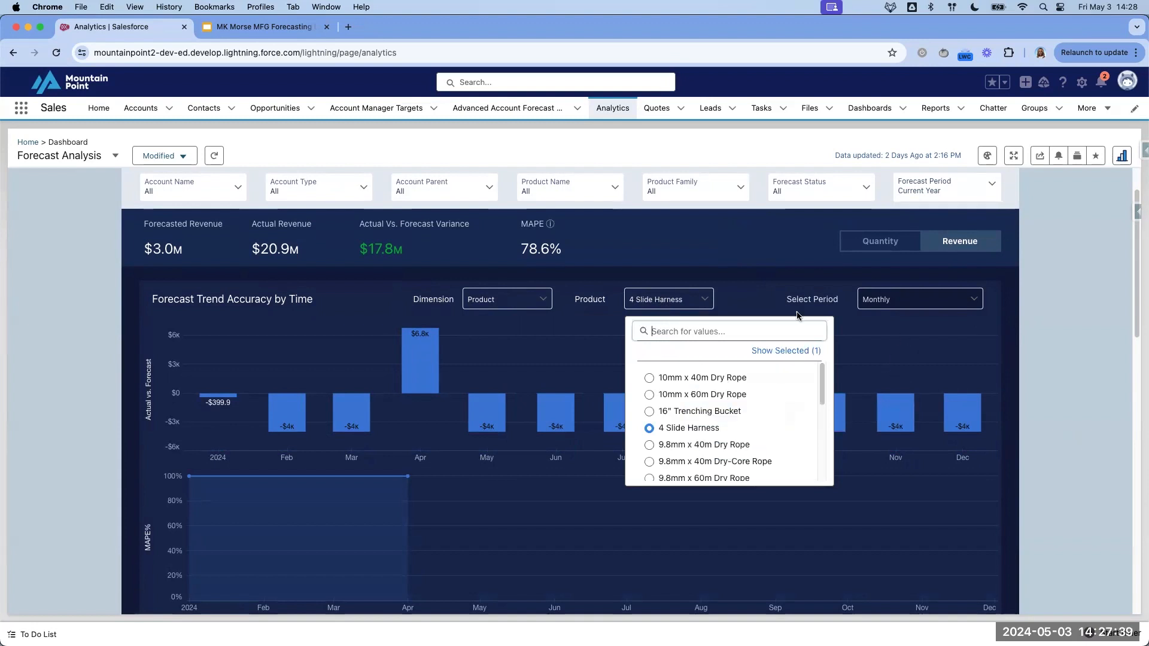
pyautogui.click(1058, 357)
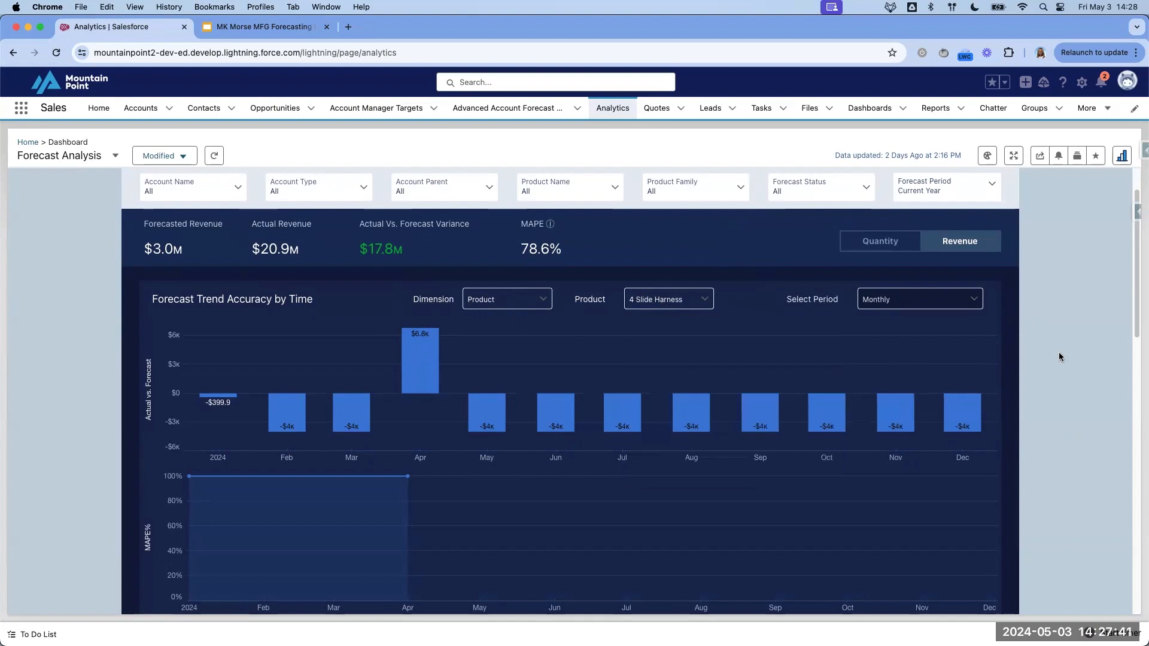
pyautogui.click(937, 306)
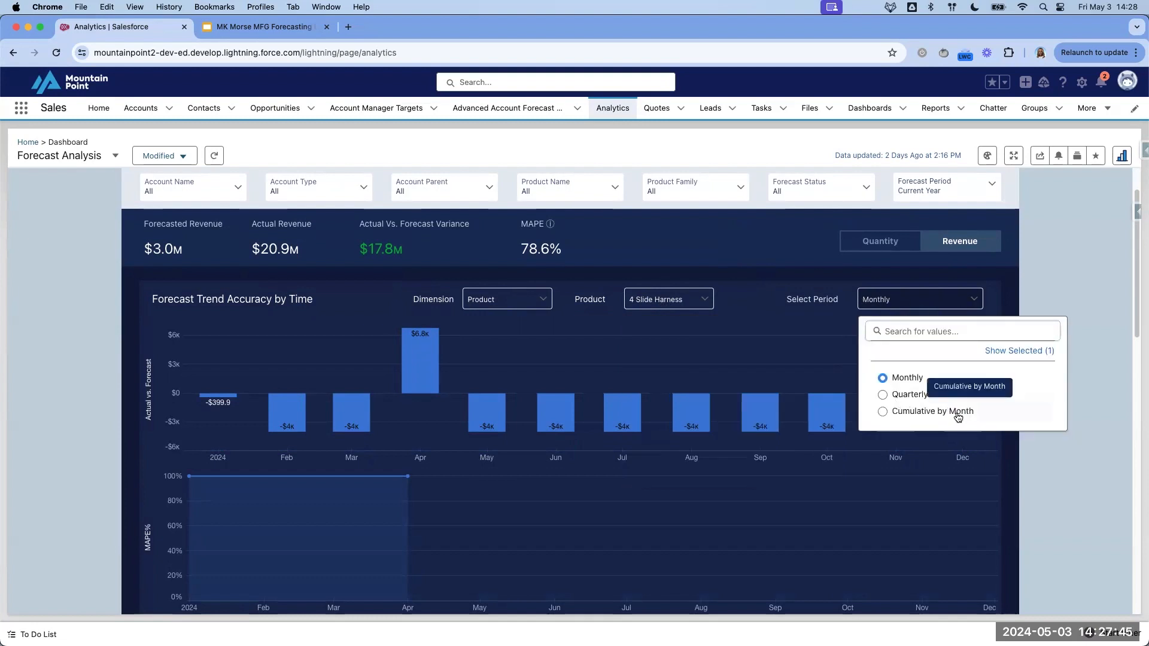
pyautogui.click(909, 396)
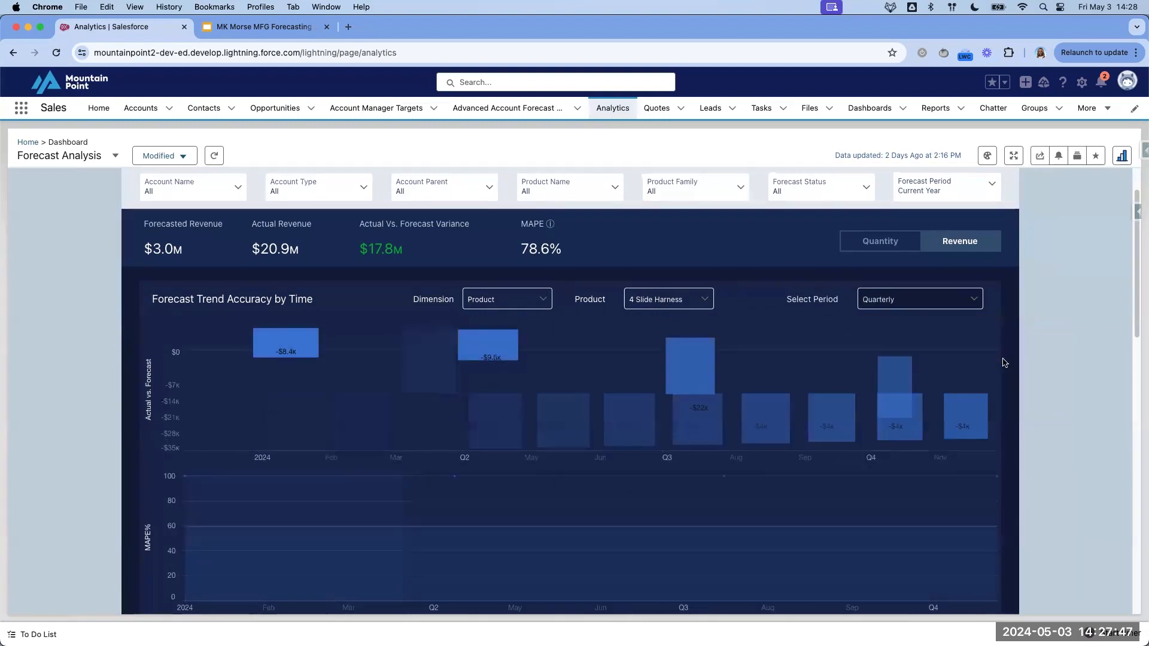
# Step: Examine the quarterly variance and MAPE% charts and point out the MAPE metric's definition and value
pyautogui.scroll(-1, 1032, 355)
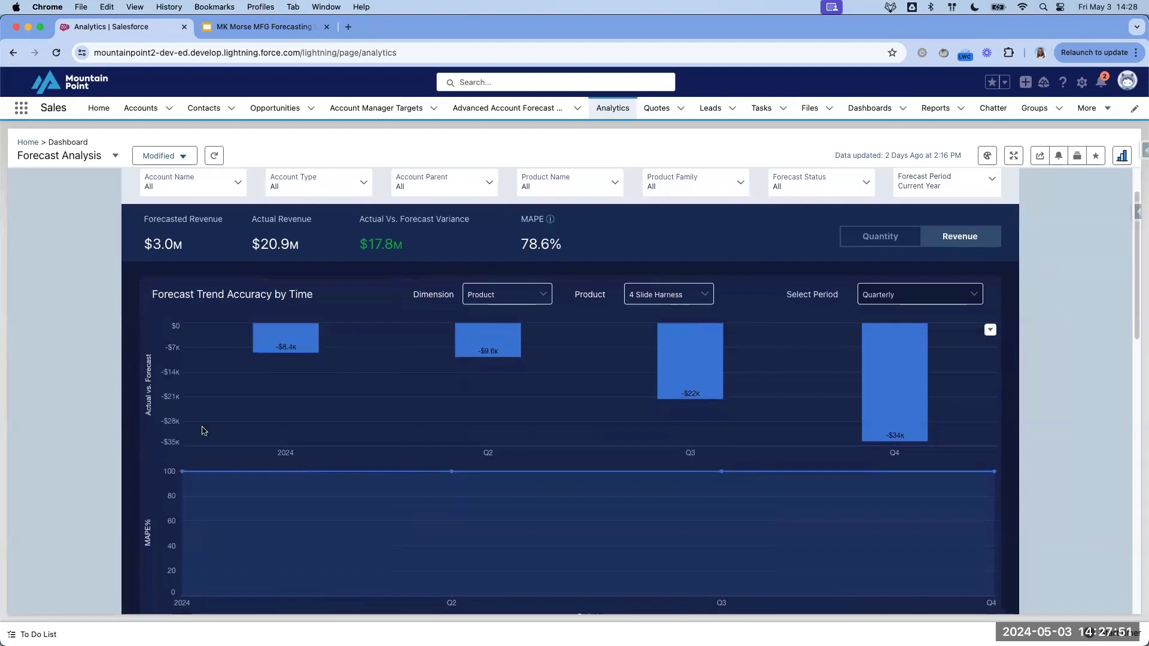
pyautogui.scroll(-1, 151, 342)
pyautogui.scroll(-1, 151, 341)
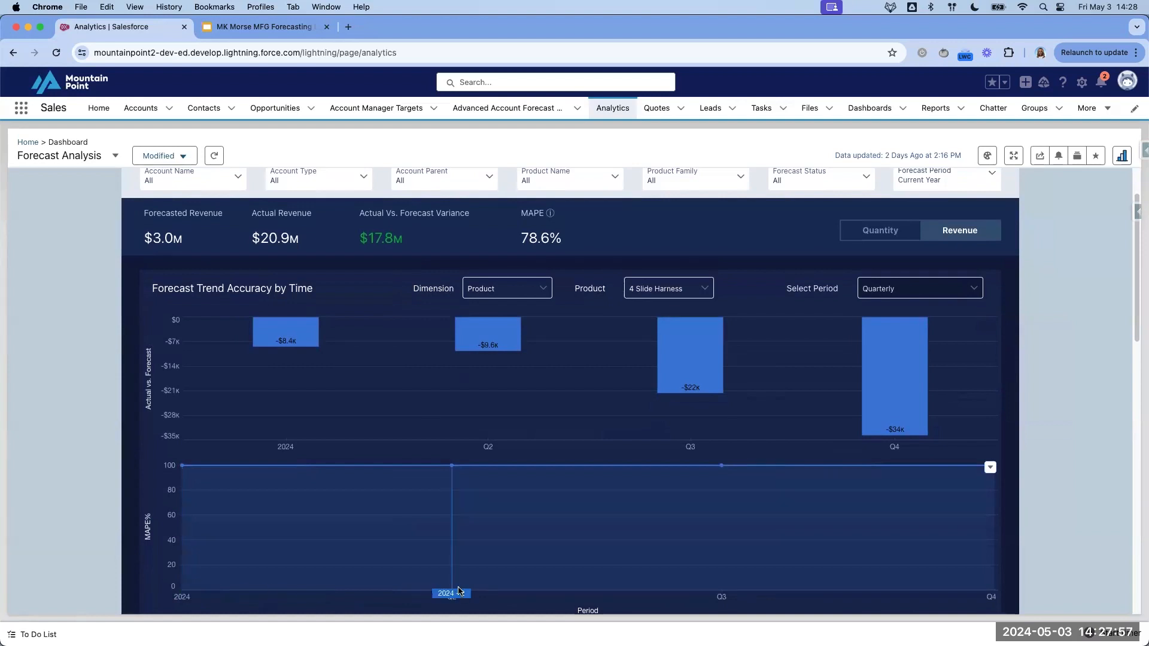
pyautogui.moveTo(550, 212)
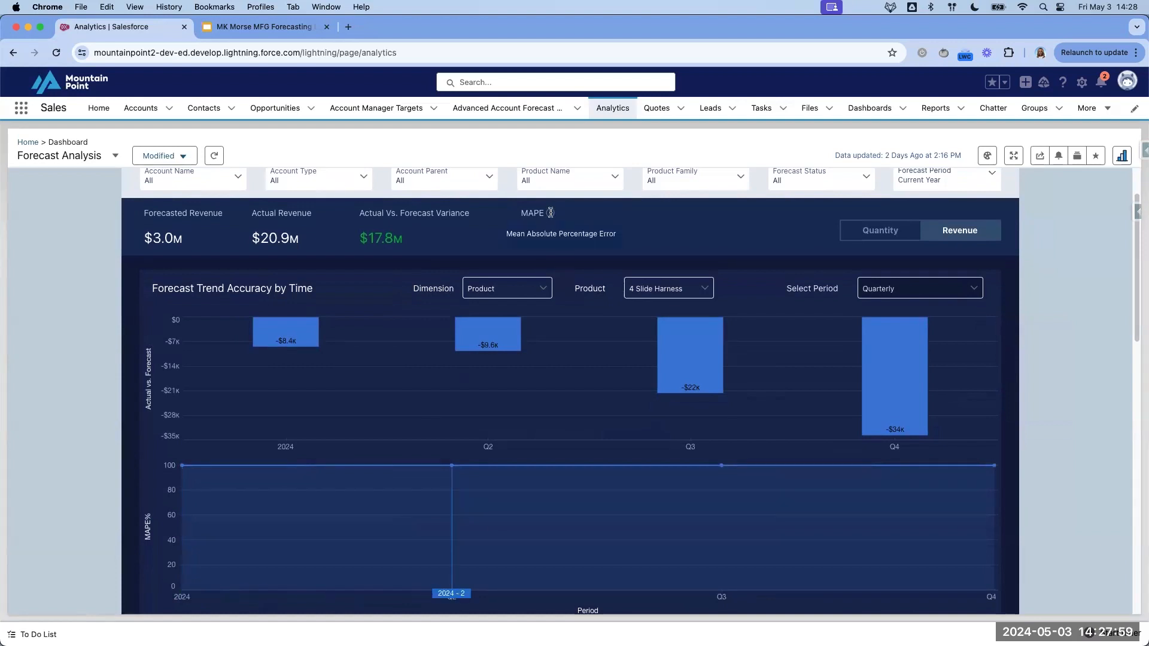
pyautogui.moveTo(521, 238); pyautogui.dragTo(555, 239)
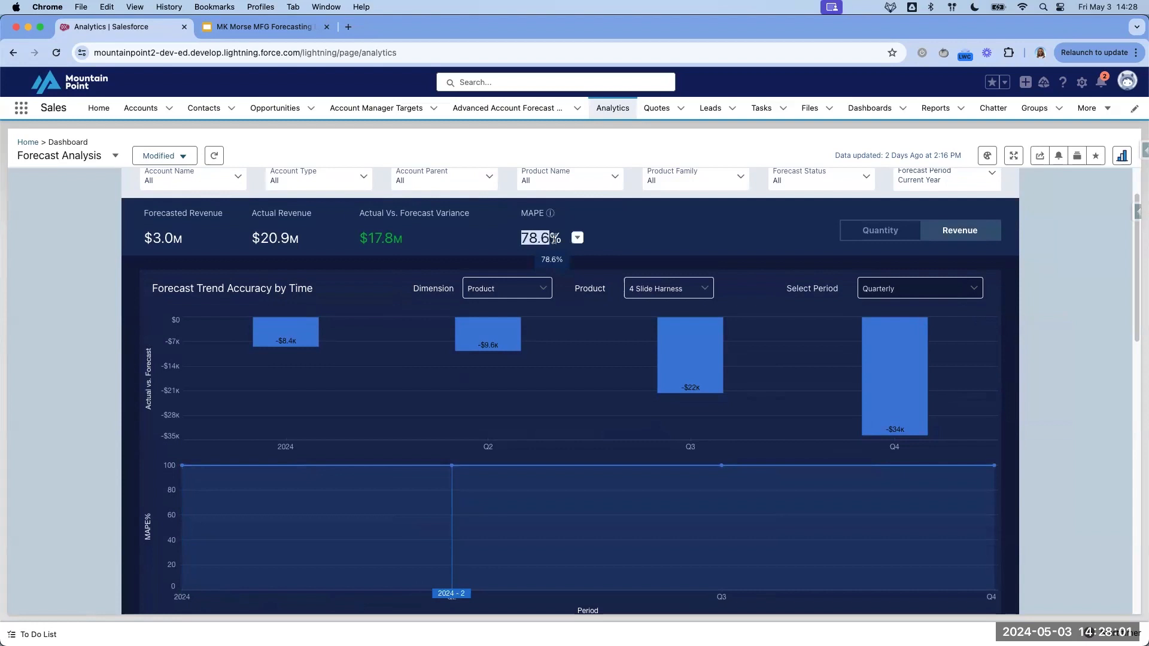
pyautogui.click(670, 236)
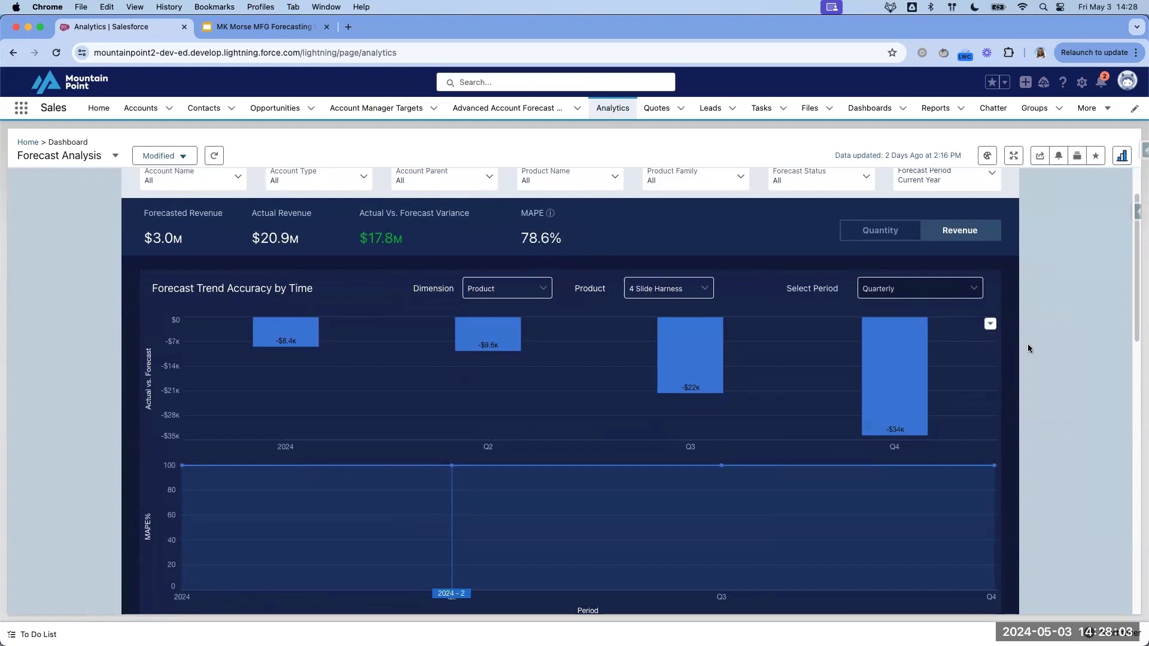
# Step: Switch the accuracy dashboard from revenue to Quantity and set the trend chart's dimension to Account
pyautogui.scroll(1, 1029, 348)
pyautogui.click(906, 273)
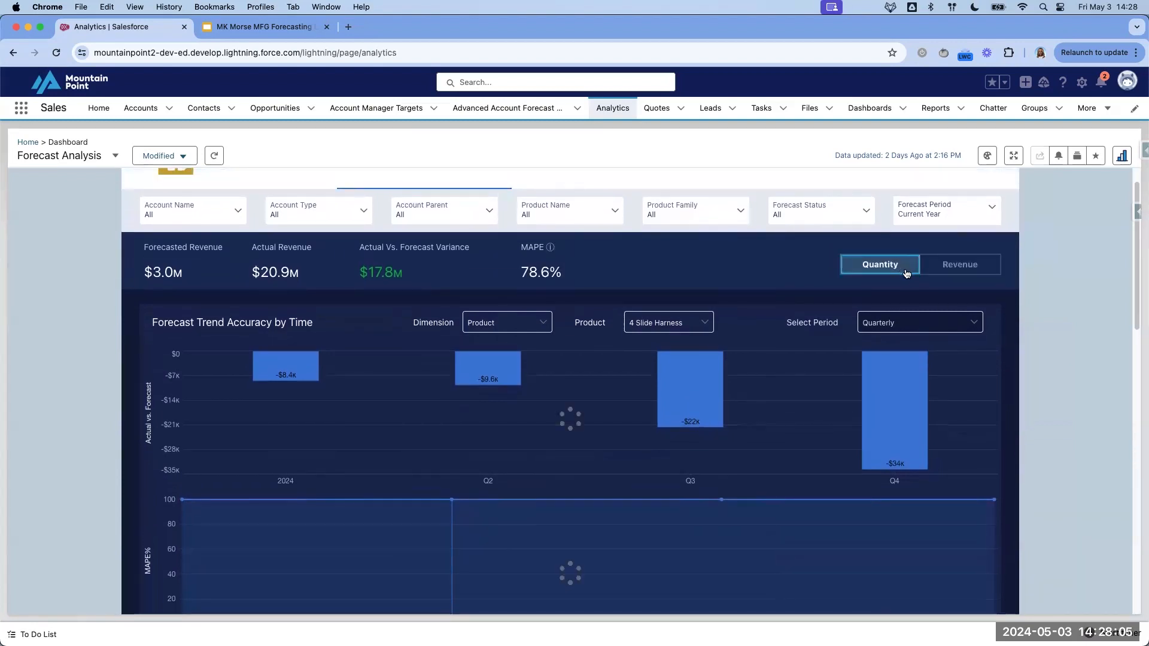
pyautogui.click(527, 323)
pyautogui.click(519, 398)
pyautogui.click(576, 424)
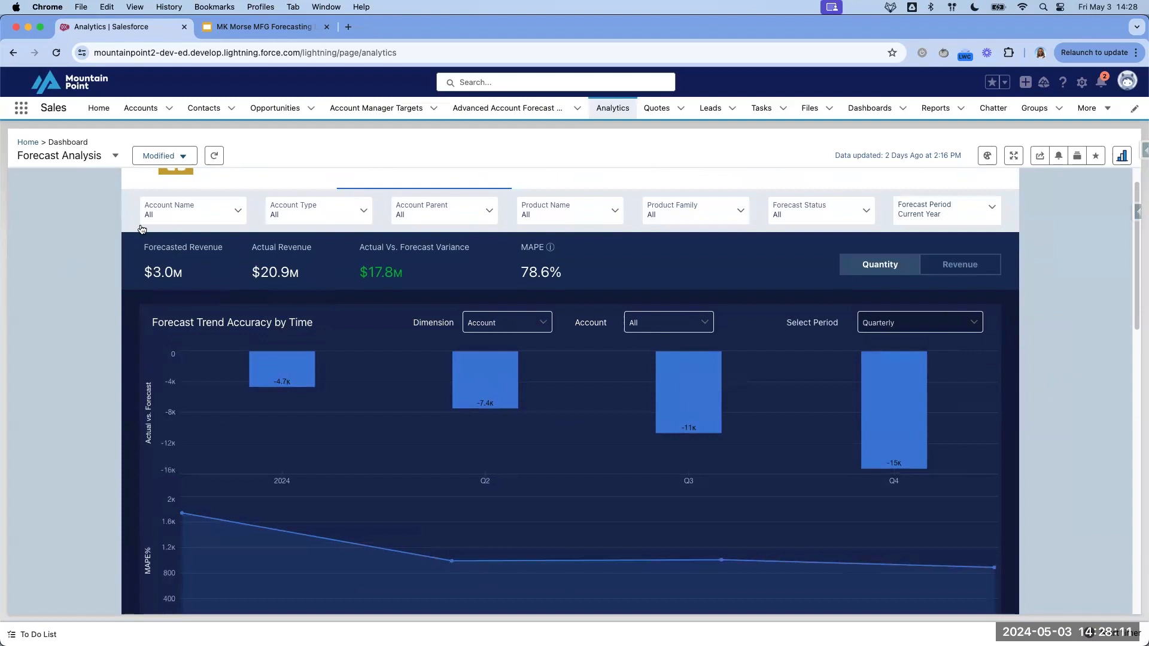
# Step: Point out the summary metrics and highlight the Actual Vs. Forecast Variance value
pyautogui.moveTo(309, 259)
pyautogui.moveTo(385, 271)
pyautogui.moveTo(366, 272); pyautogui.dragTo(411, 276)
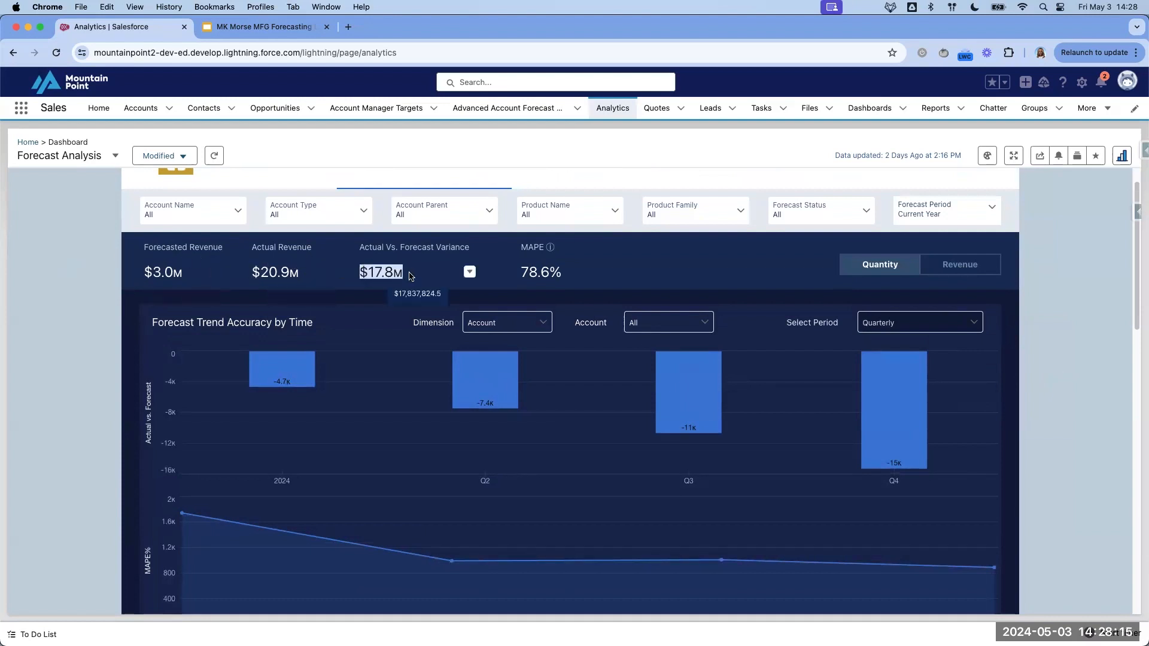
pyautogui.click(429, 274)
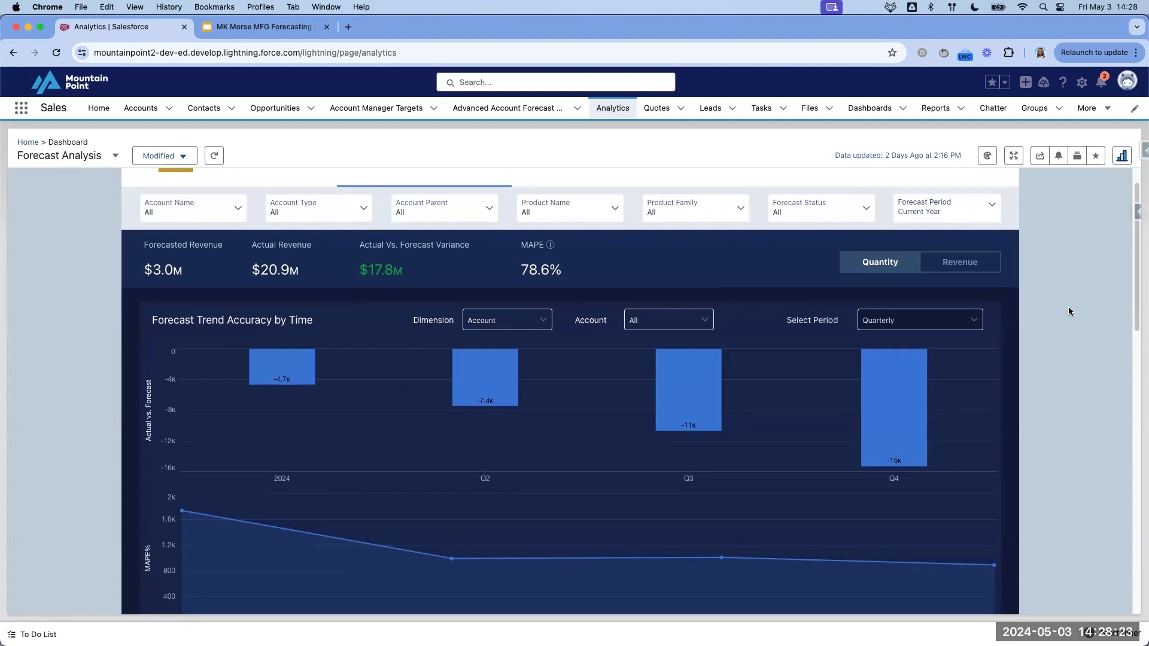
# Step: Examine the "How accurate are my forecasts?" section and the grouping choices for its Accounts and Products charts
pyautogui.scroll(-1, 1069, 311)
pyautogui.scroll(-8, 1069, 311)
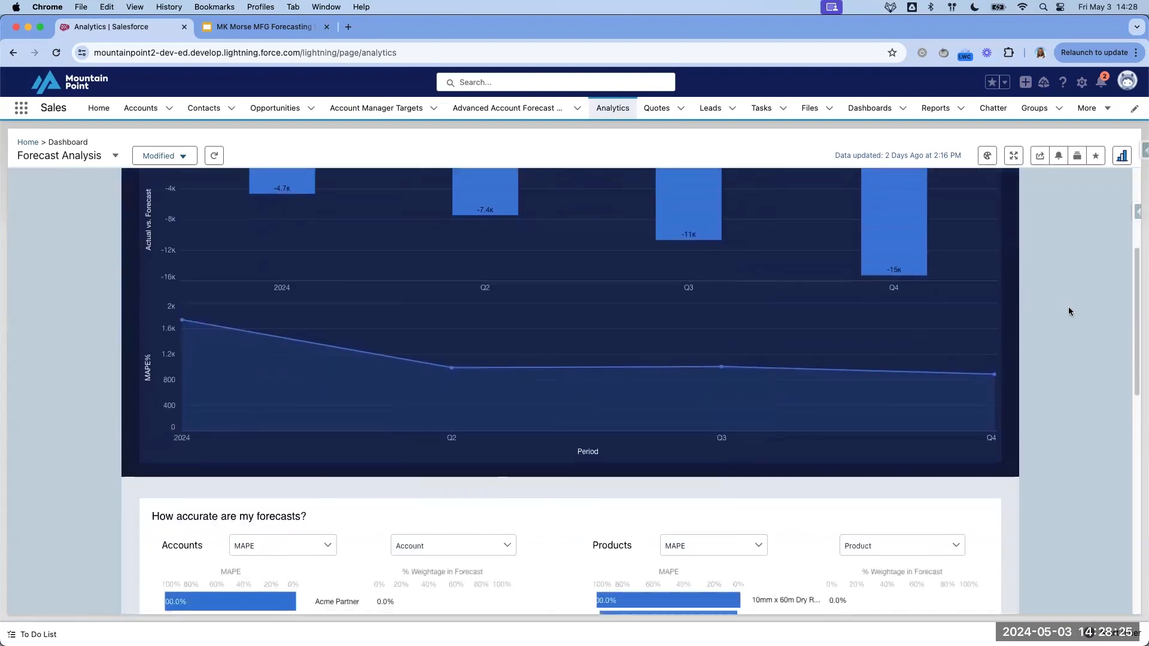
pyautogui.scroll(-1, 1070, 311)
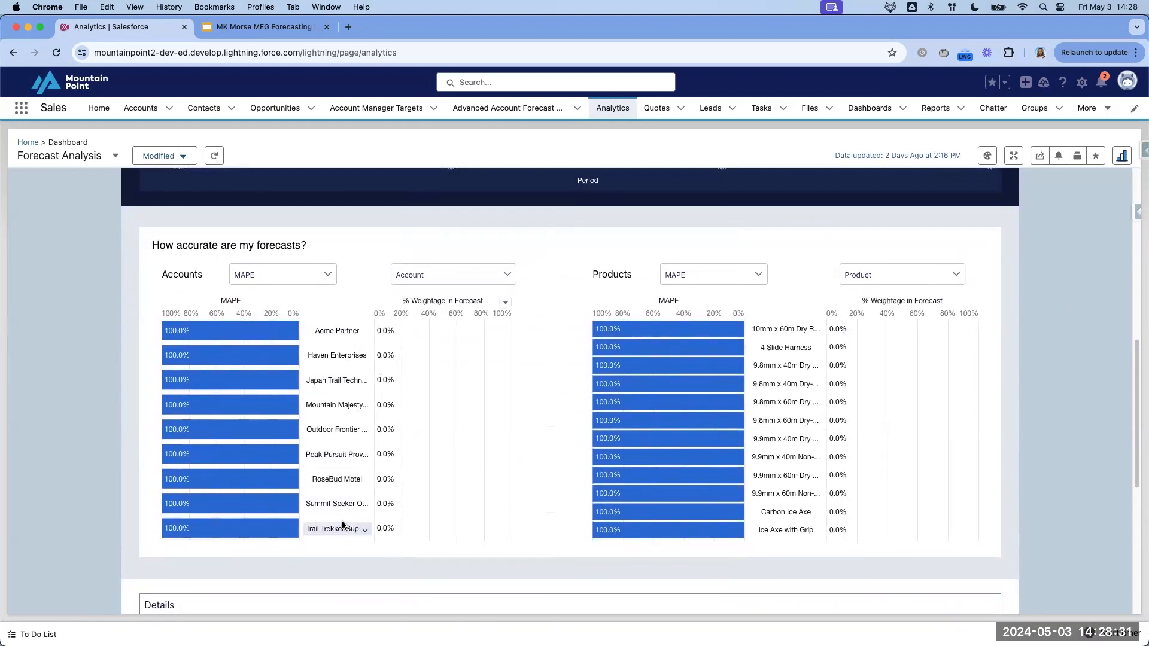
pyautogui.click(426, 284)
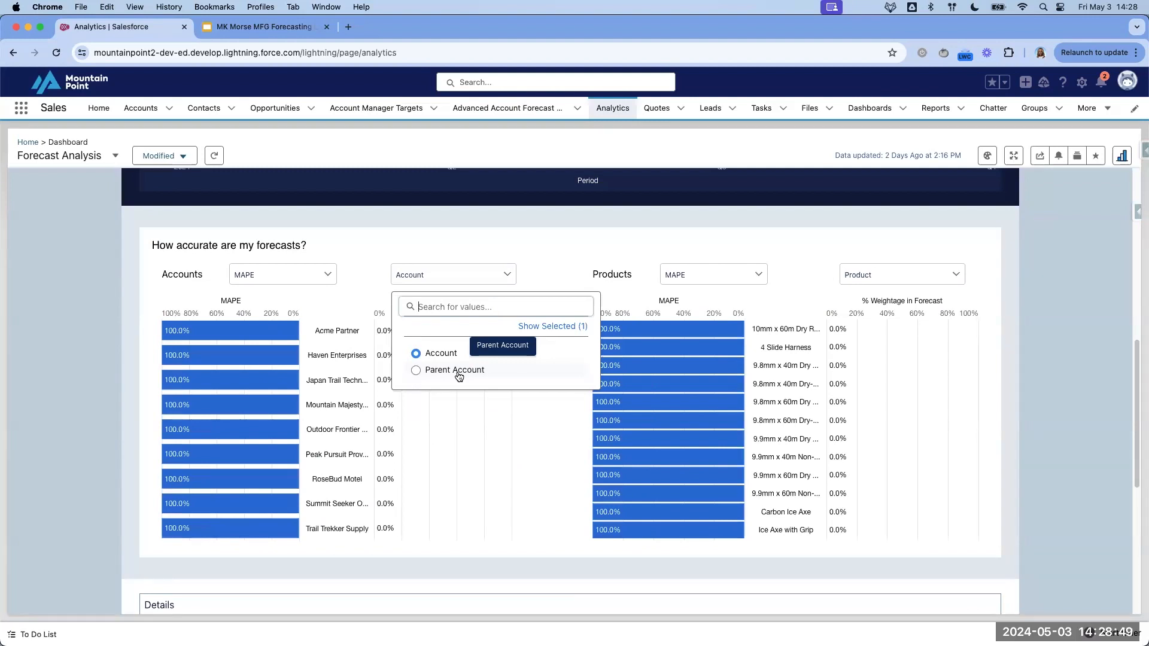
pyautogui.click(580, 250)
pyautogui.click(883, 275)
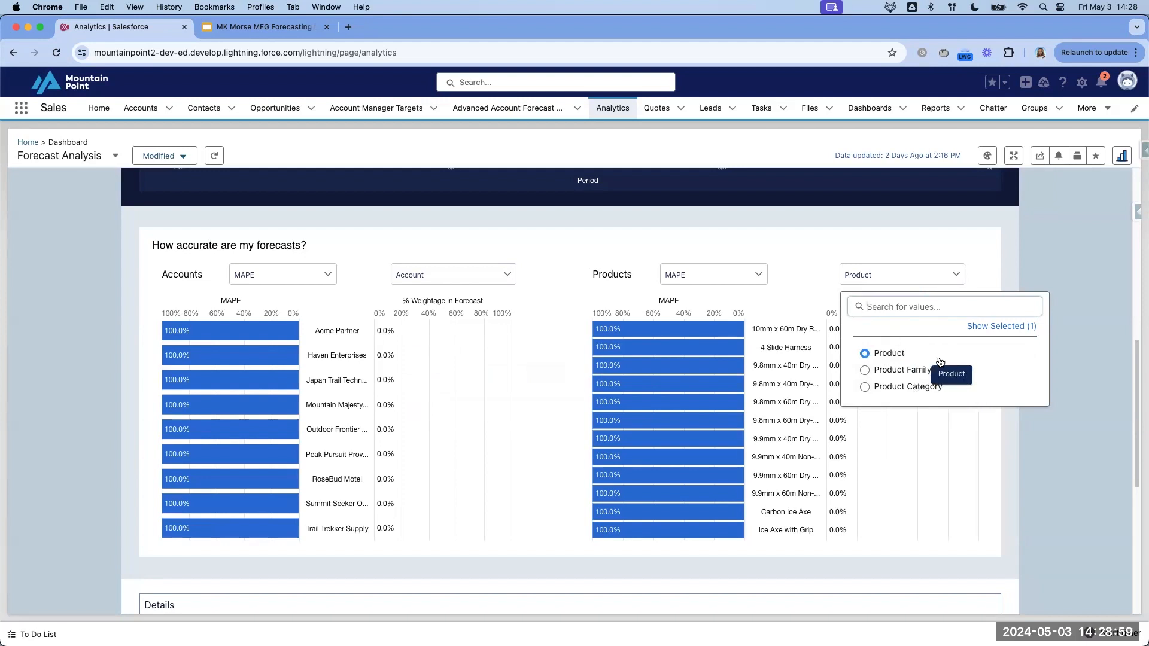
pyautogui.click(1047, 270)
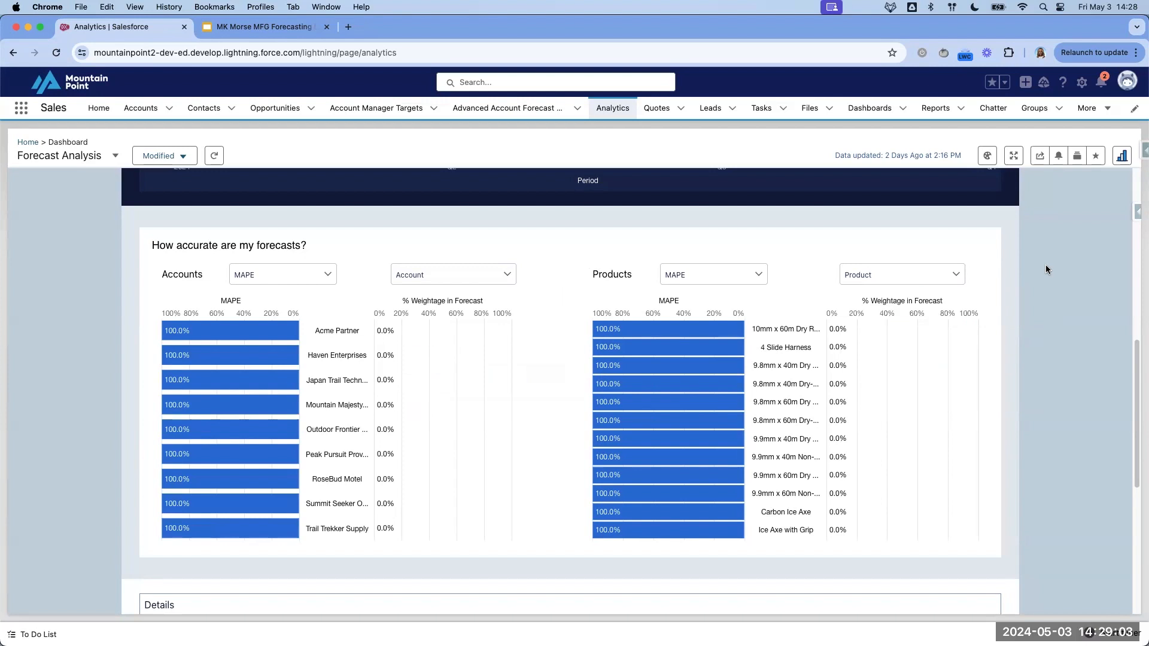
# Step: Browse the Details table of forecasted revenue and quantity by account, product and period
pyautogui.scroll(-6, 1047, 270)
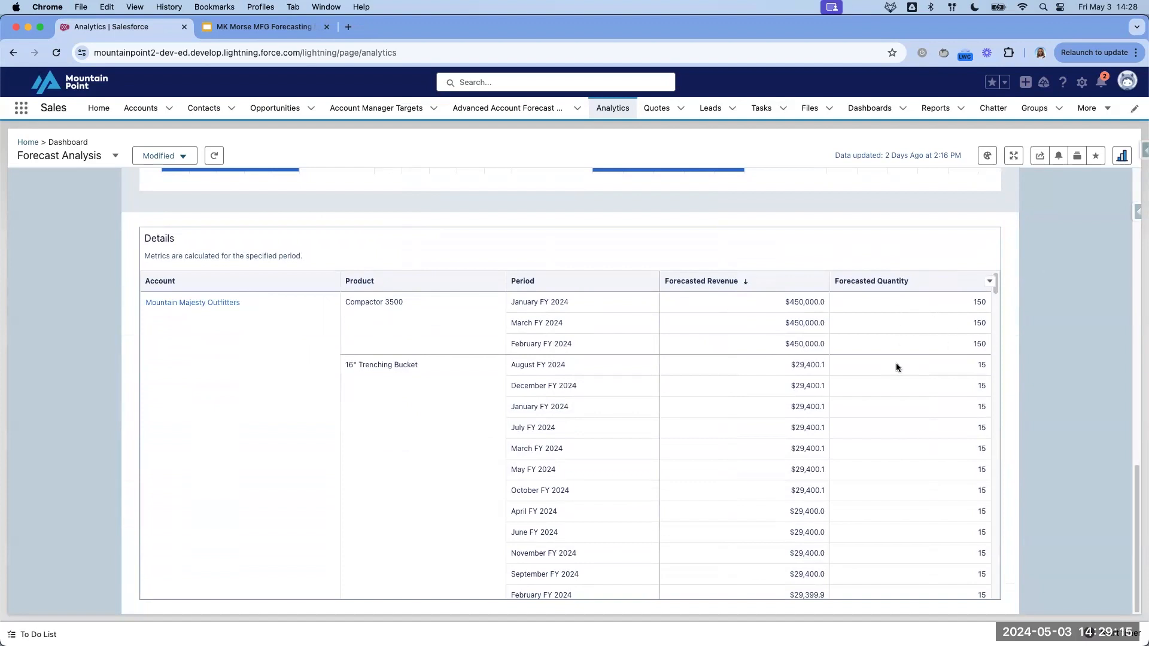
pyautogui.scroll(-10, 896, 366)
pyautogui.scroll(10, 896, 367)
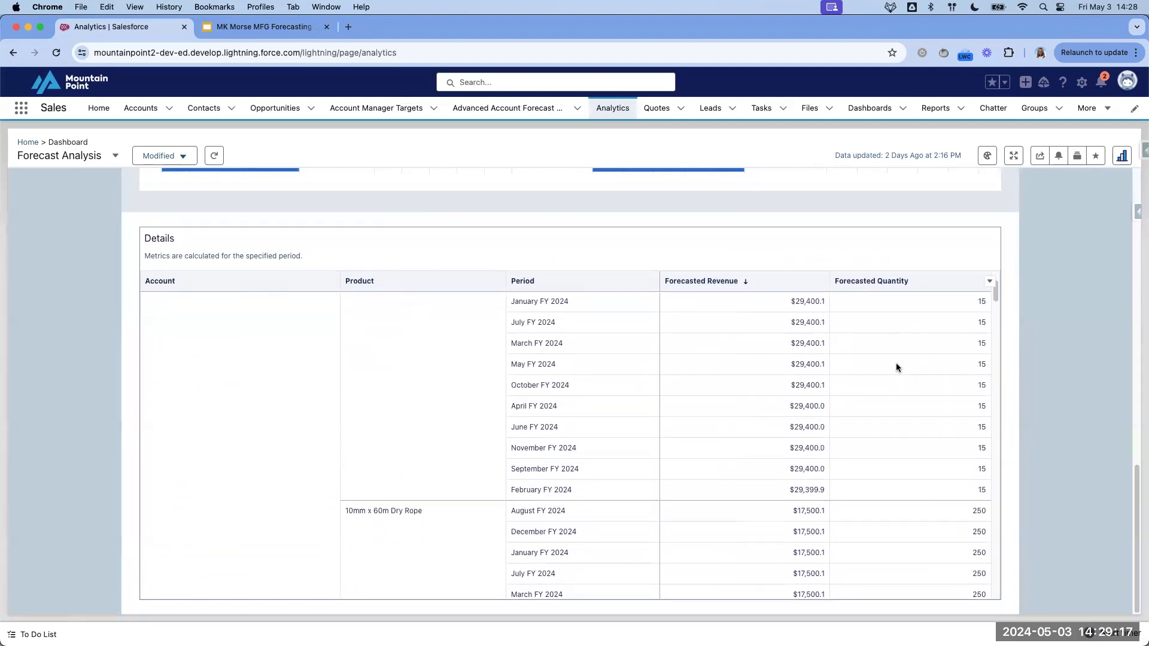
pyautogui.scroll(15, 1043, 358)
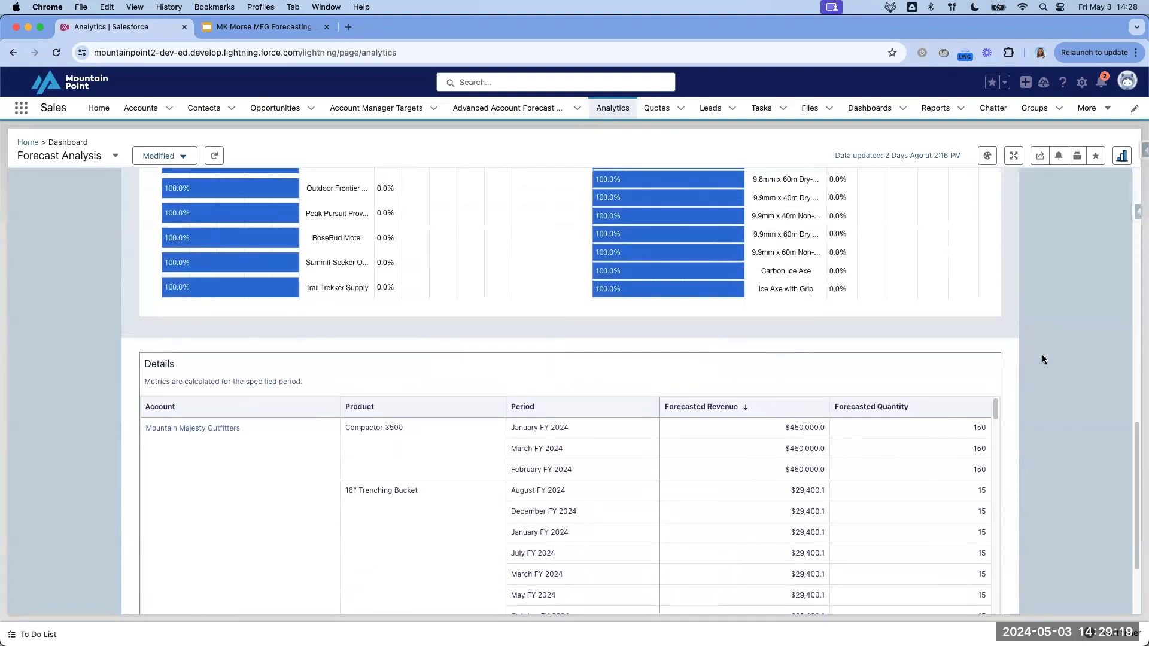
# Step: Show the History view of Forecast Analysis and highlight the "Forecast Variance by Period" heading
pyautogui.scroll(1, 1041, 359)
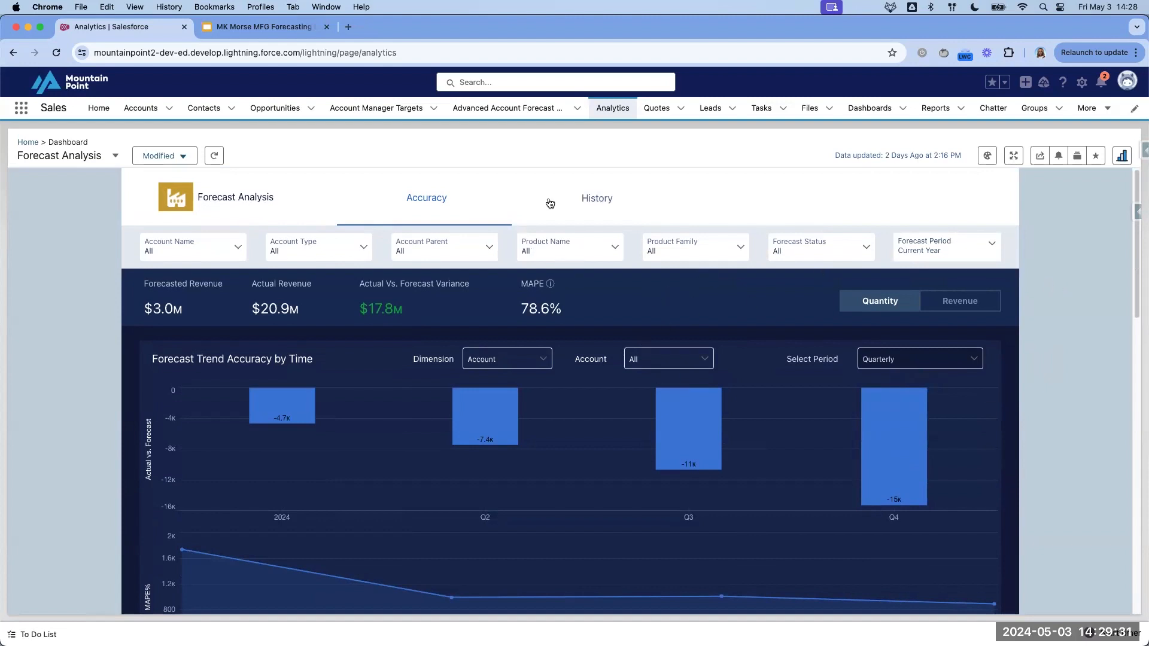
pyautogui.click(597, 200)
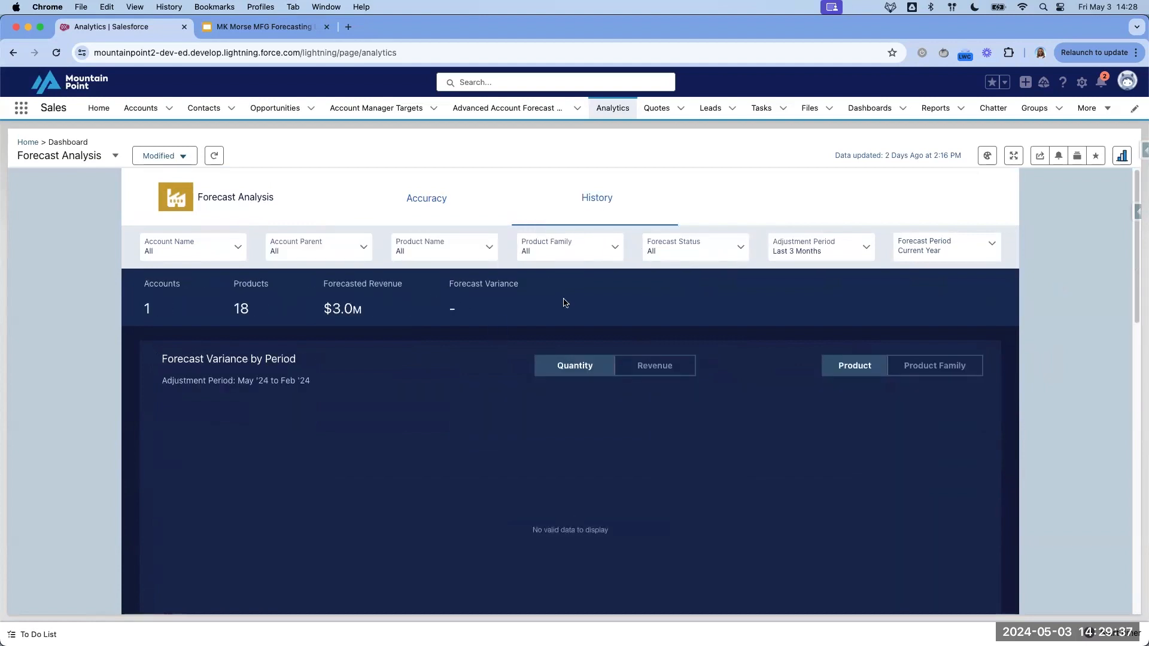
pyautogui.moveTo(170, 359); pyautogui.dragTo(294, 360)
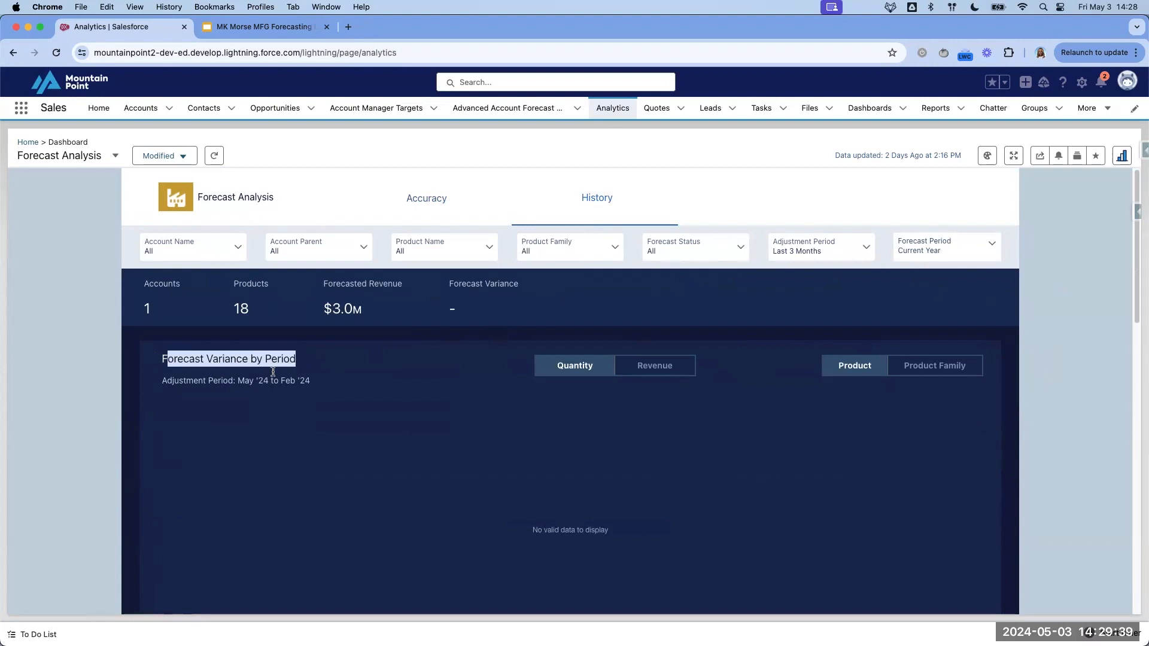
pyautogui.click(243, 375)
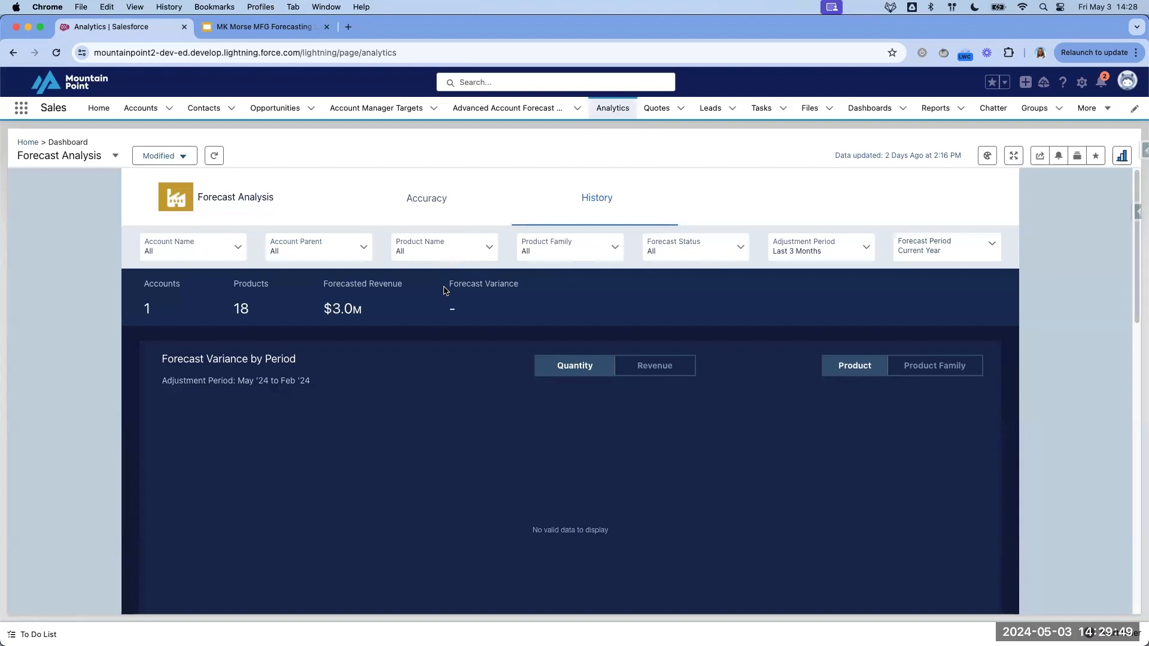
# Step: Return to the Accuracy view, switch the dashboard to Account Insights and show its Account performance Against Forecast chart
pyautogui.click(438, 204)
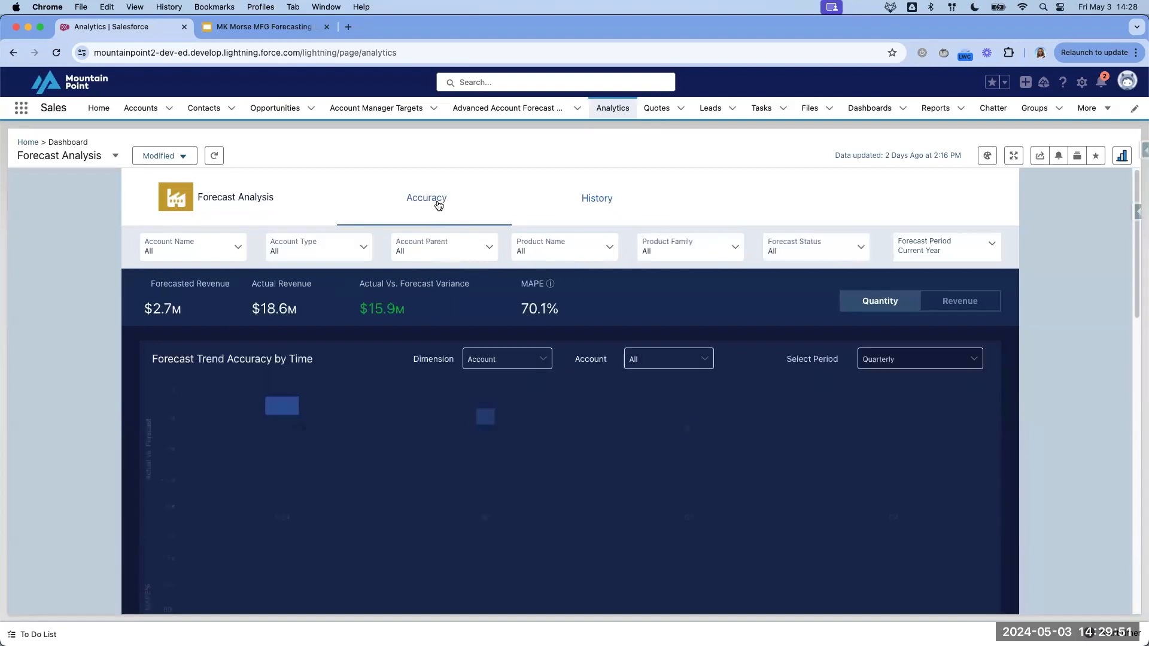
pyautogui.click(115, 156)
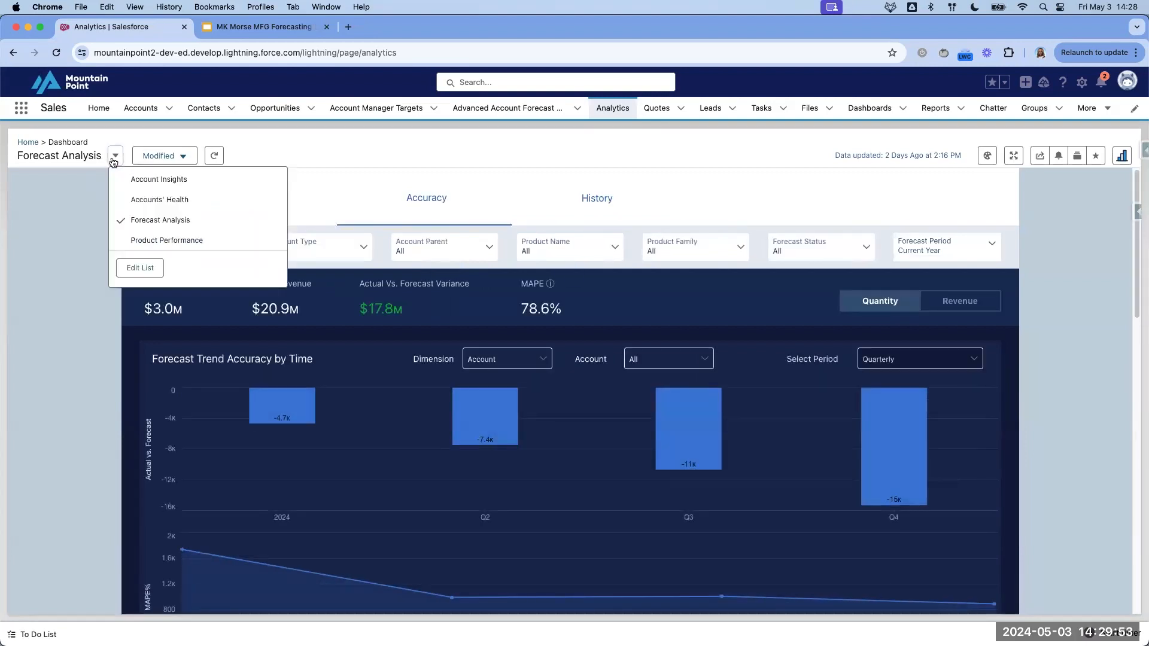
pyautogui.click(146, 180)
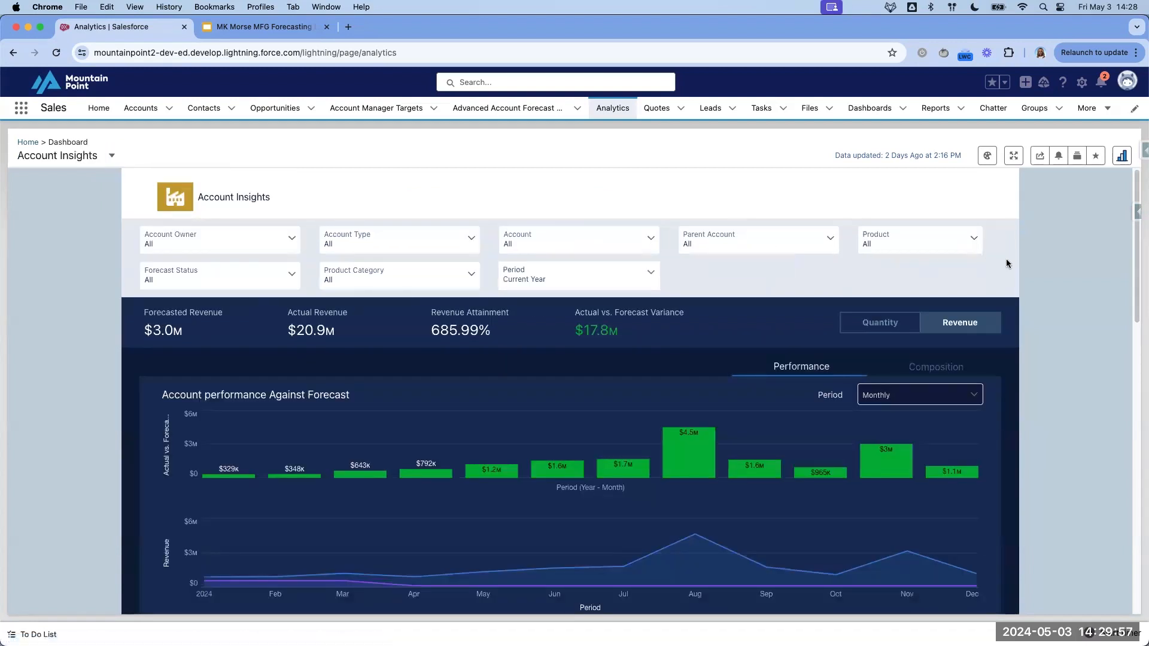
pyautogui.scroll(-2, 1067, 272)
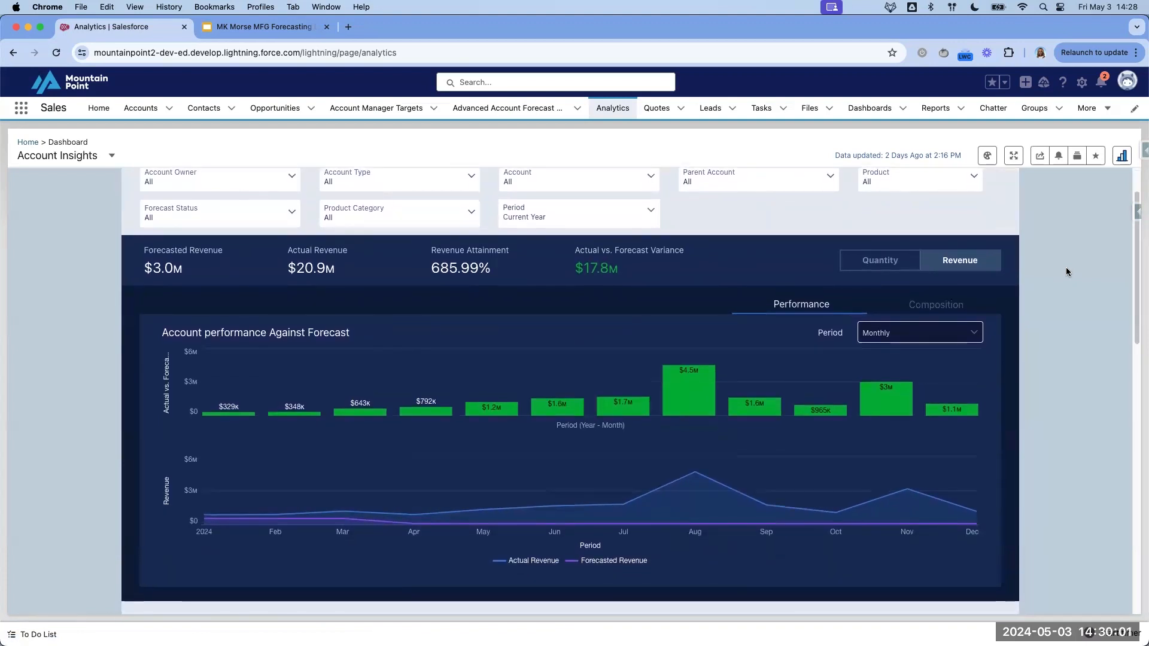
# Step: Filter the Account Insights dashboard to the account Mountain Majesty Outfitters
pyautogui.scroll(-1, 1066, 272)
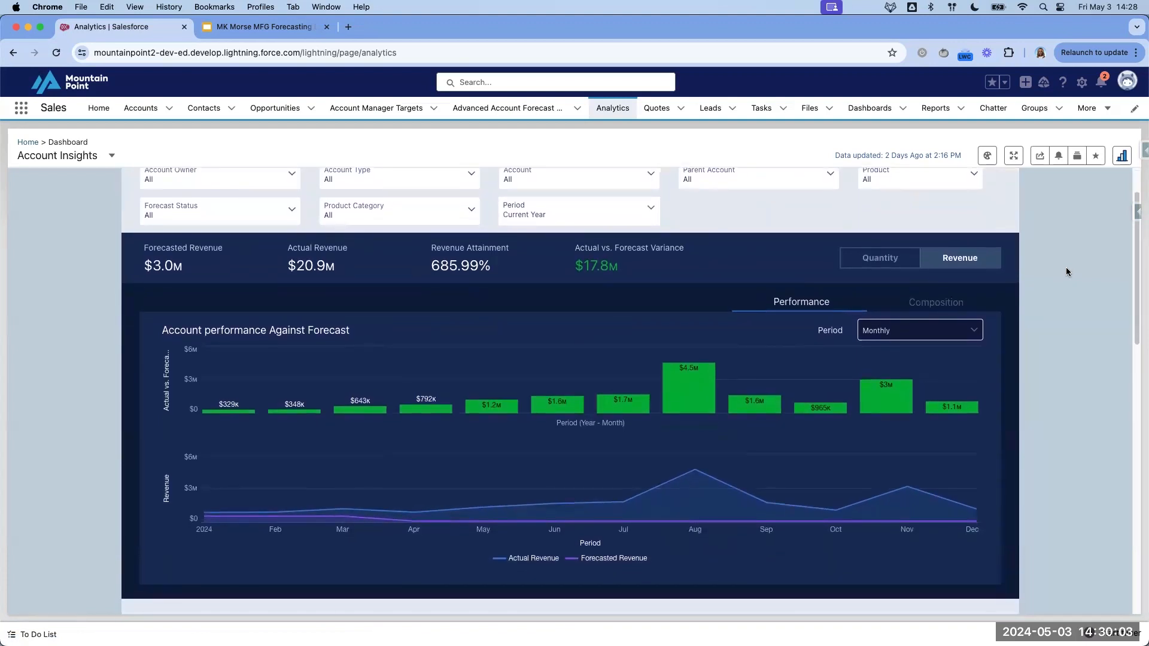
pyautogui.scroll(1, 1066, 266)
pyautogui.click(576, 191)
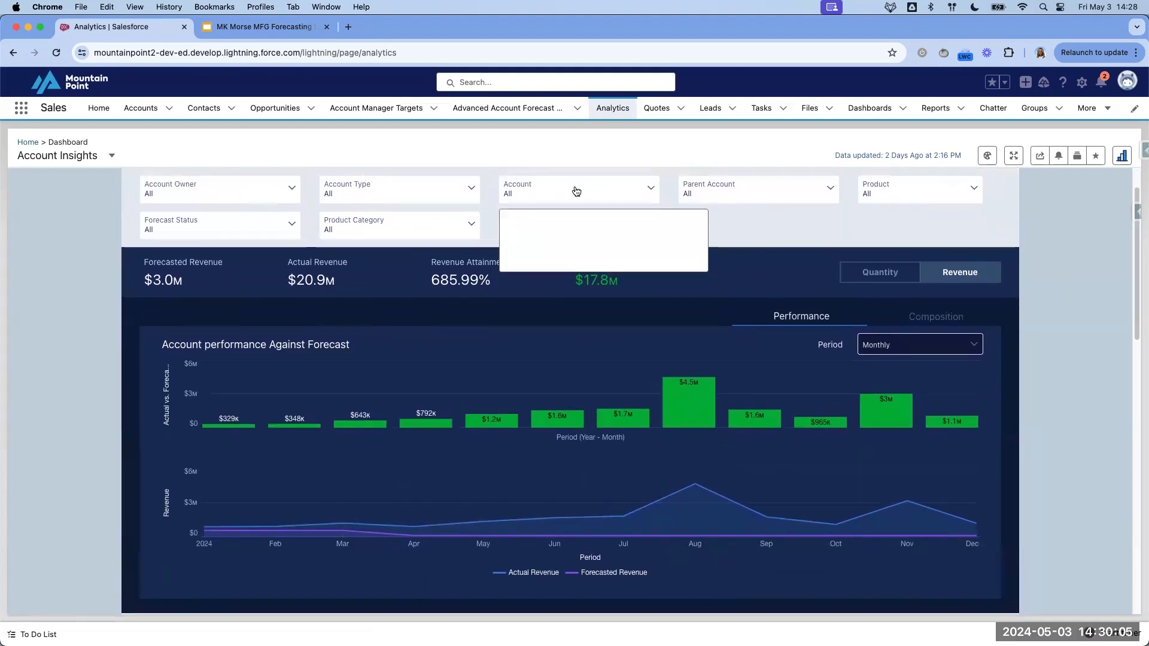
pyautogui.scroll(-8, 595, 371)
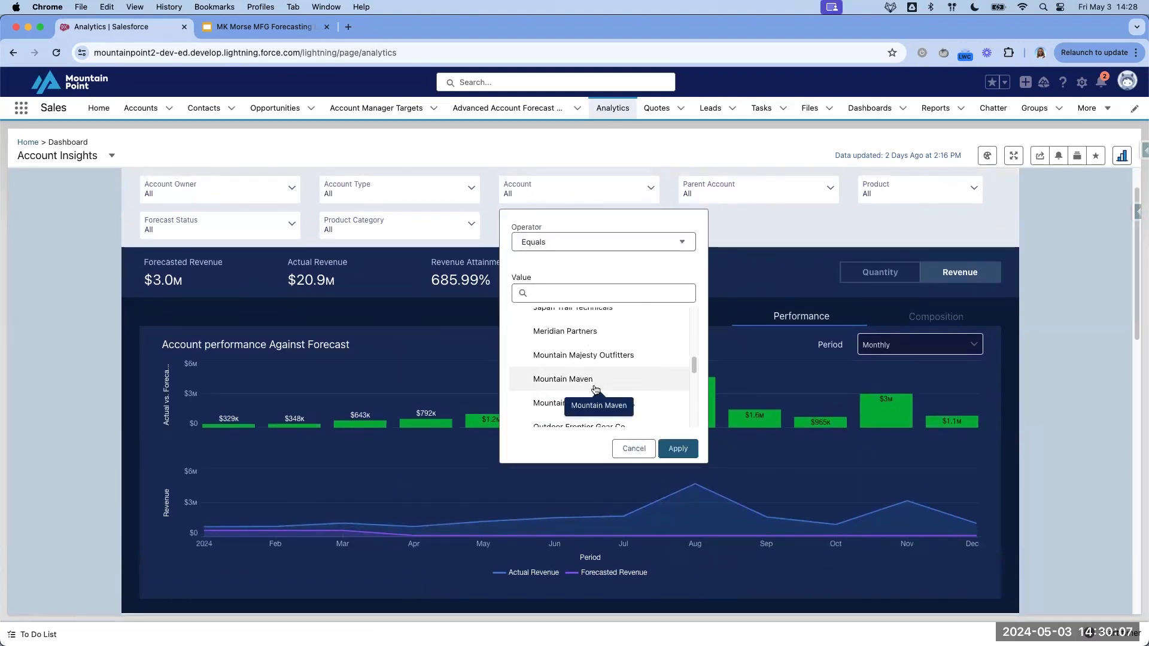
pyautogui.click(585, 359)
pyautogui.click(676, 452)
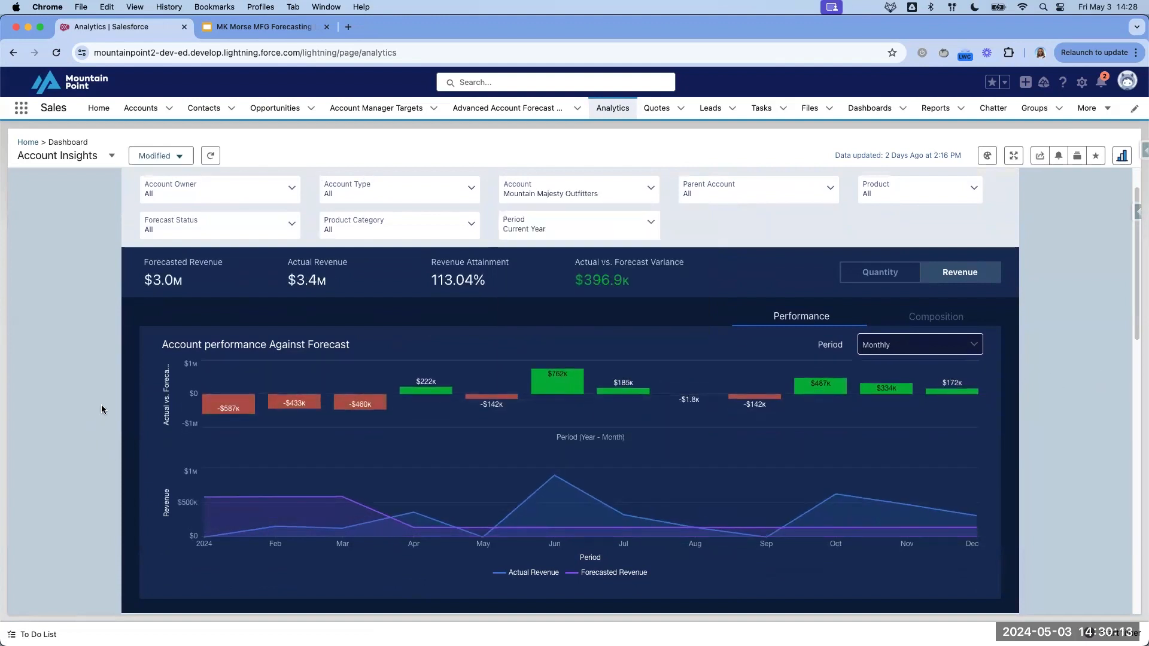
# Step: View the Account performance Against Forecast chart by quantity and return it to revenue
pyautogui.scroll(-1, 112, 435)
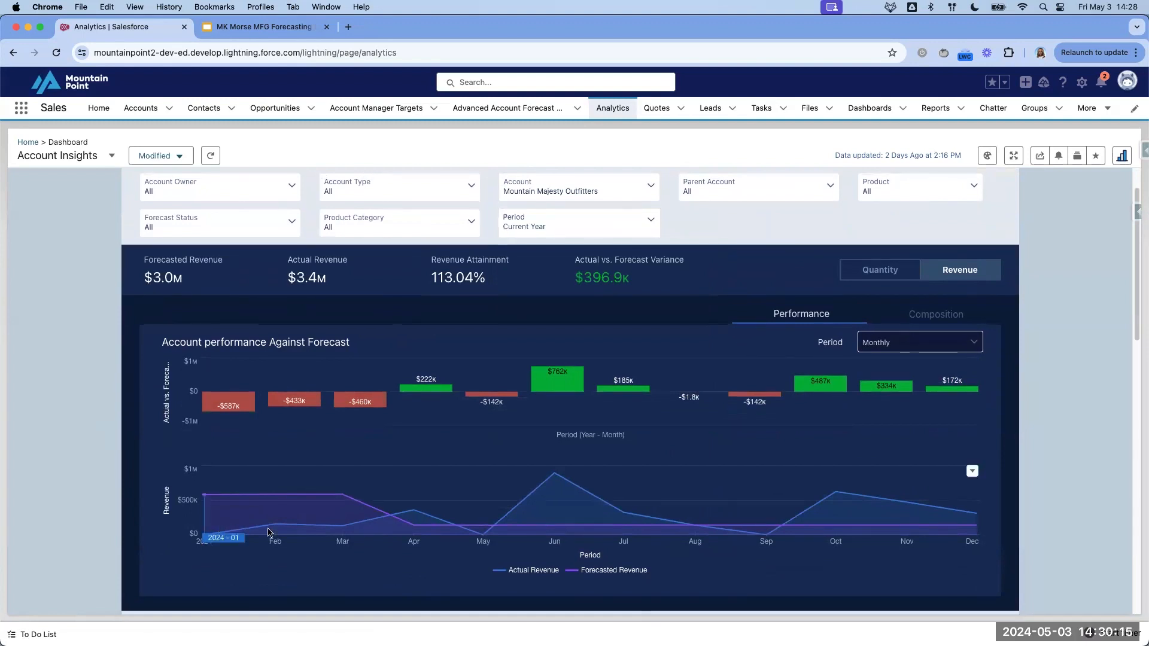
pyautogui.scroll(-2, 88, 495)
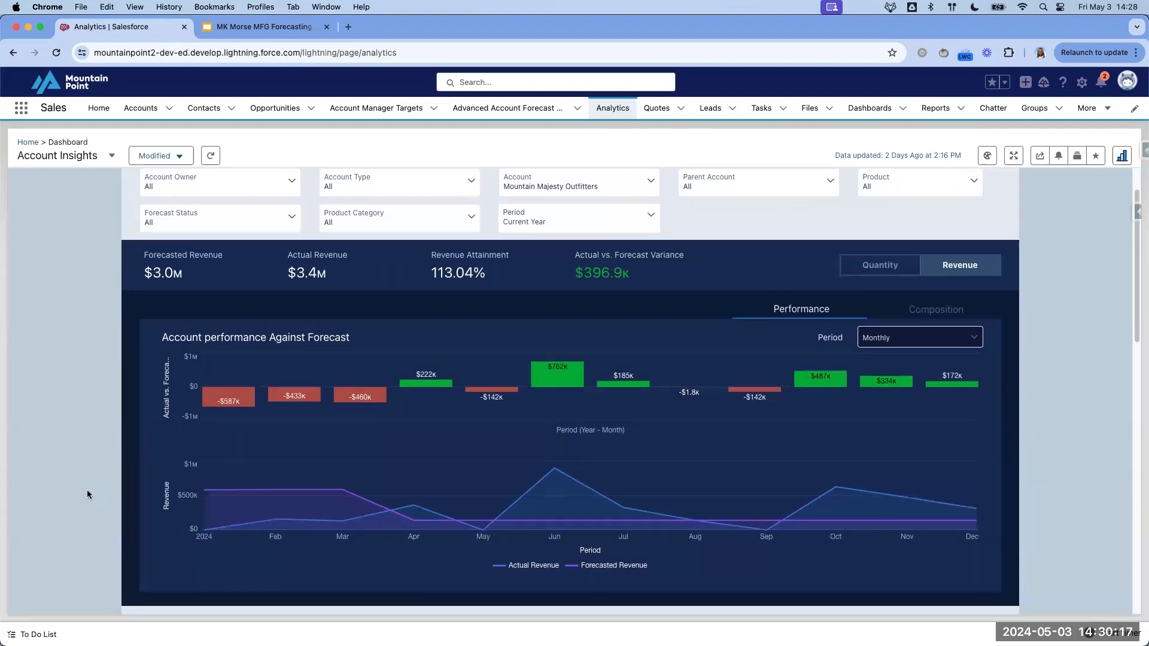
pyautogui.click(883, 271)
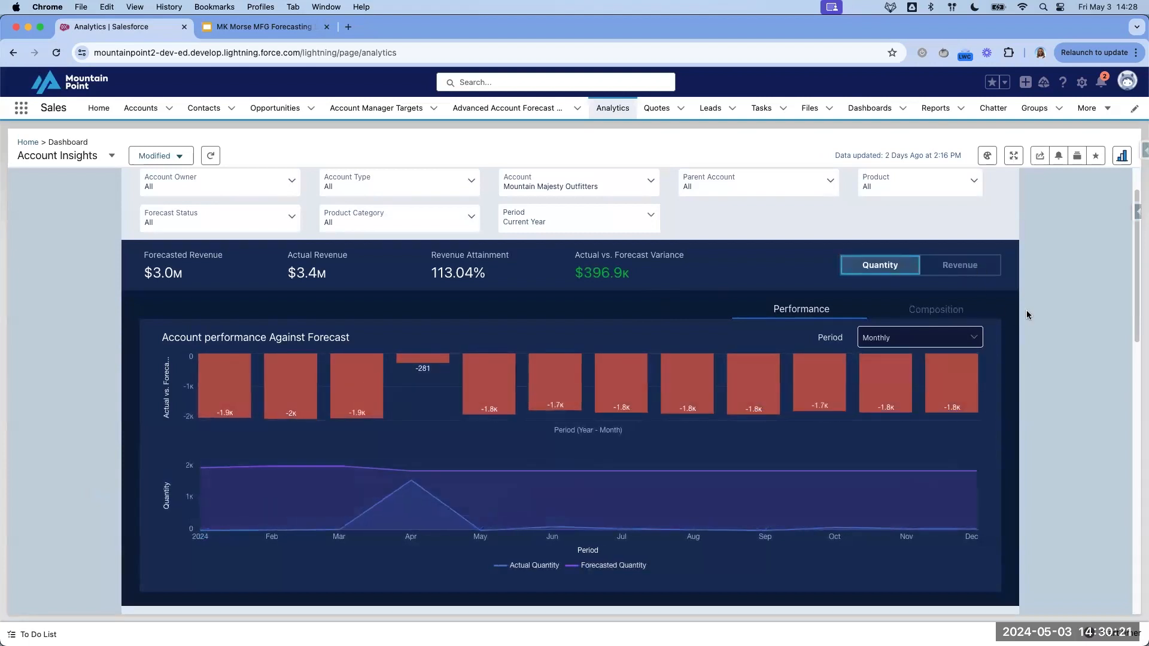
pyautogui.click(975, 273)
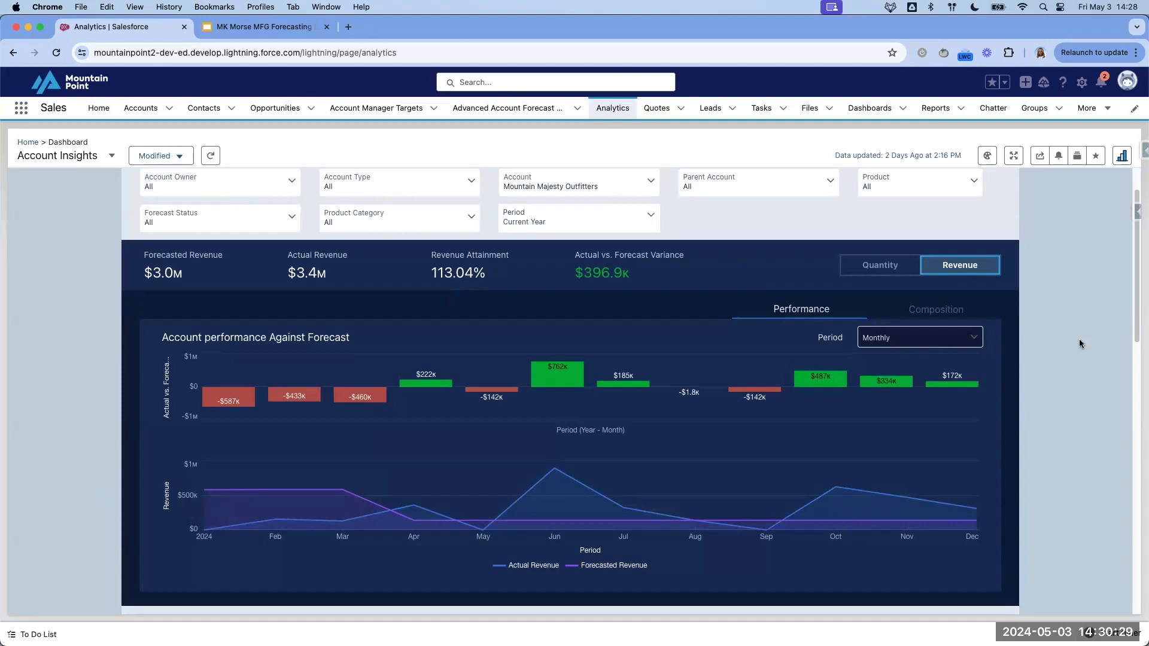
# Step: Set one Revenue Over Time chart to the product 4 Slide Harness and the other to the account Mountain Majesty Outfitters
pyautogui.scroll(-5, 1080, 357)
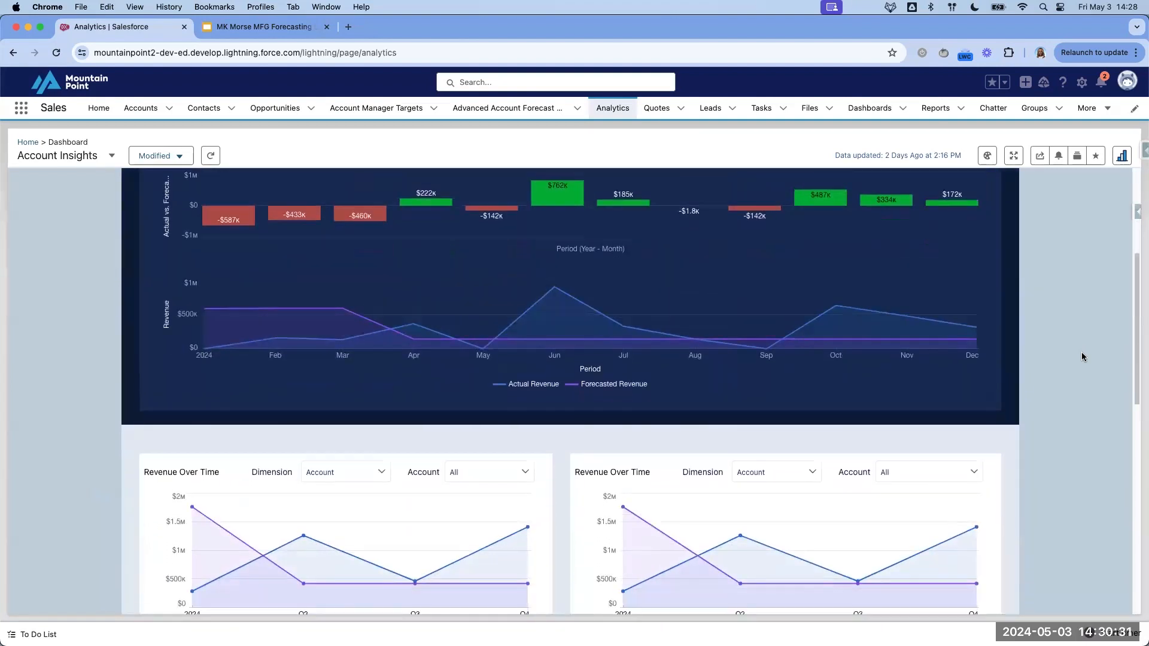
pyautogui.scroll(-1, 1082, 355)
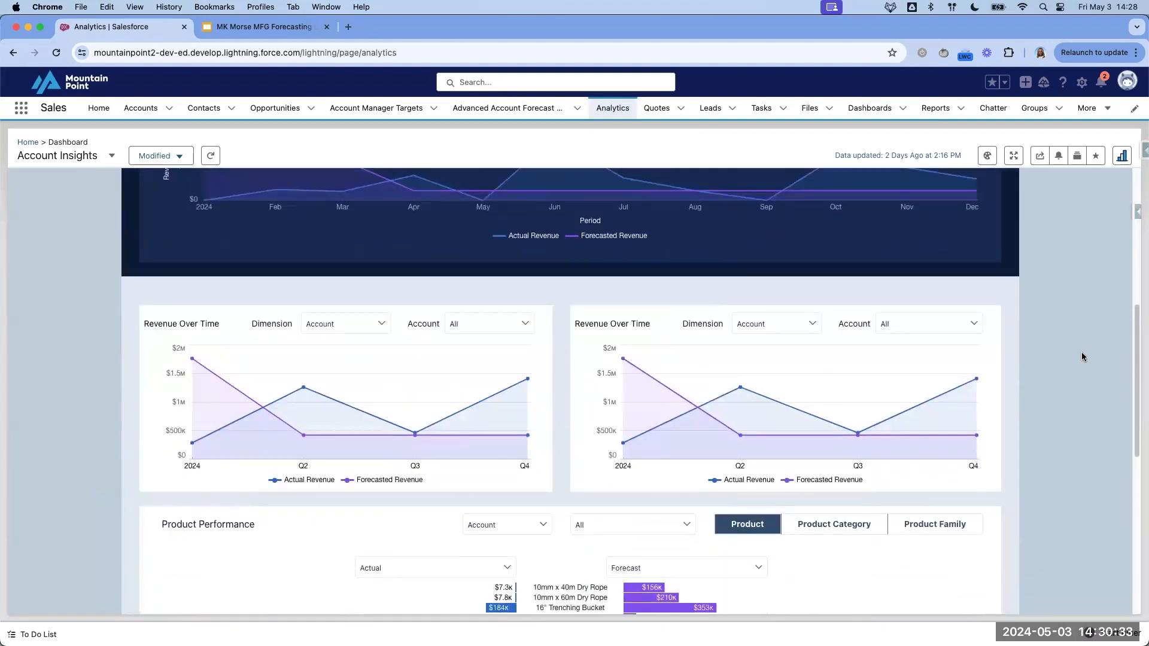
pyautogui.scroll(-1, 1082, 354)
pyautogui.scroll(-2, 1082, 357)
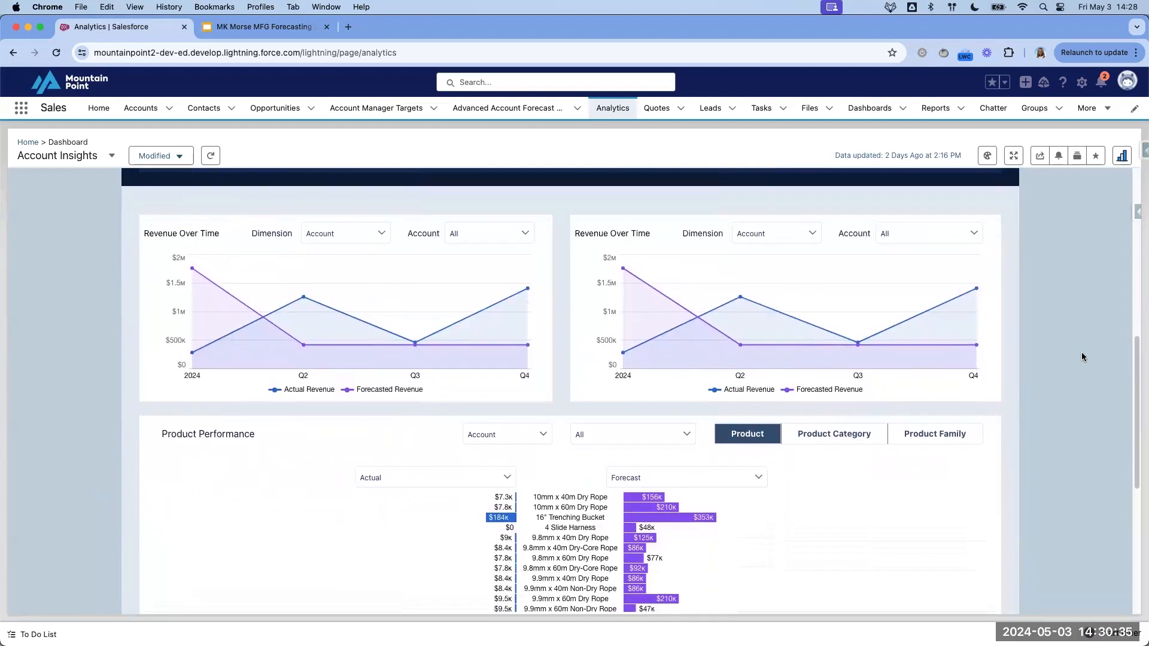
pyautogui.click(351, 223)
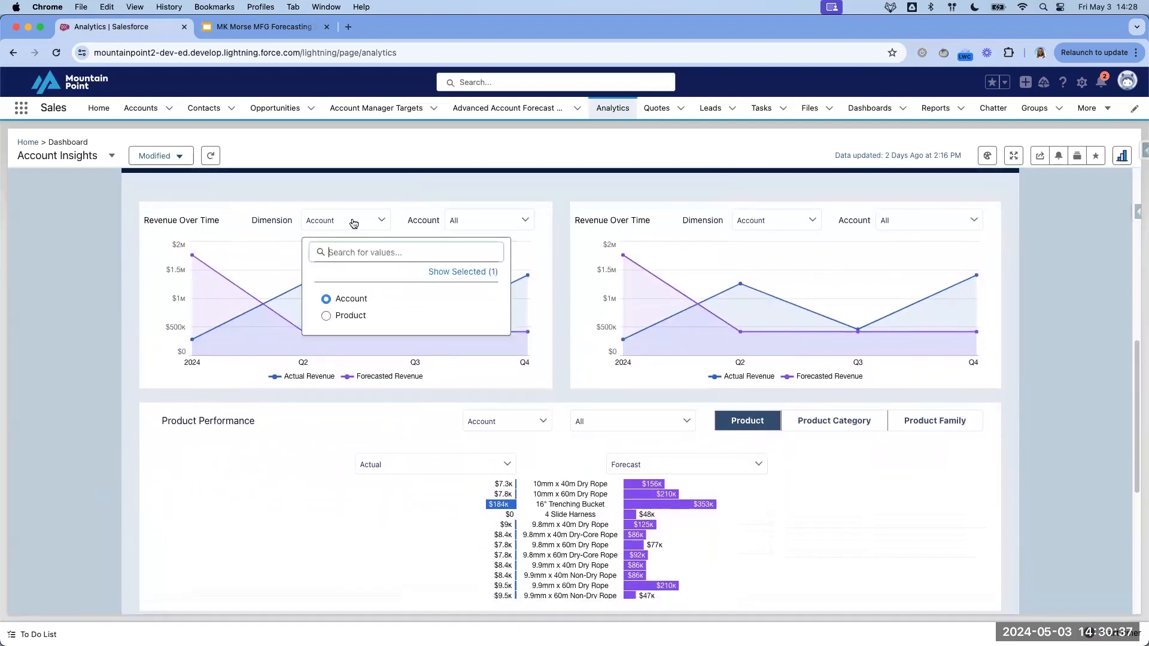
pyautogui.click(358, 316)
pyautogui.click(505, 223)
pyautogui.click(494, 351)
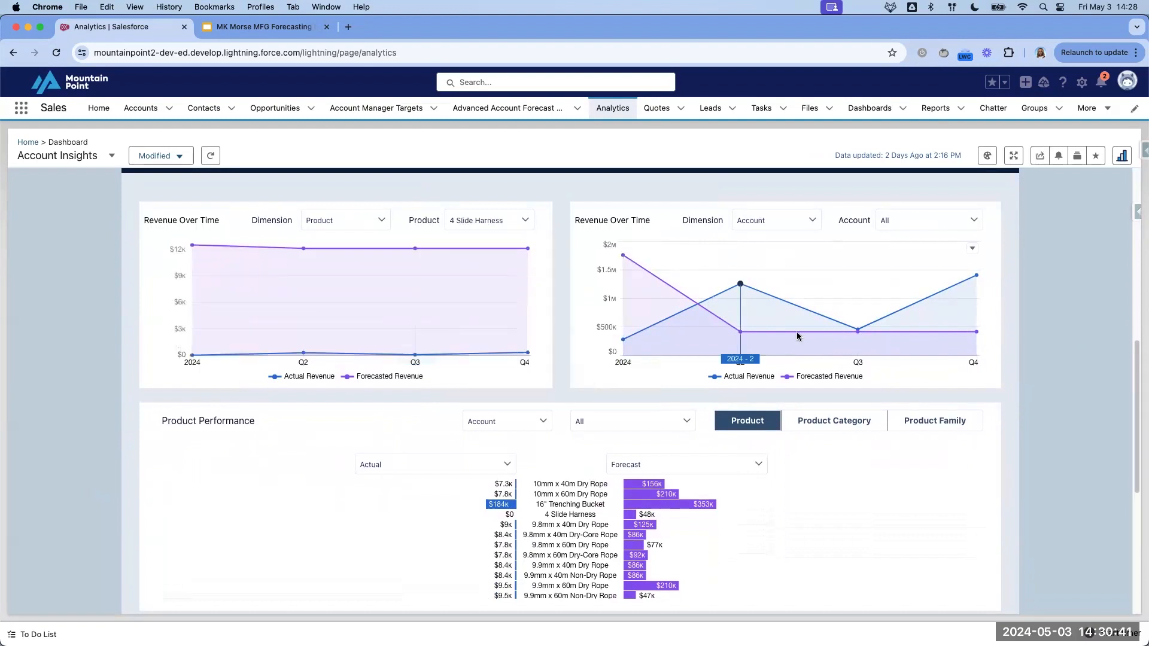
pyautogui.click(927, 222)
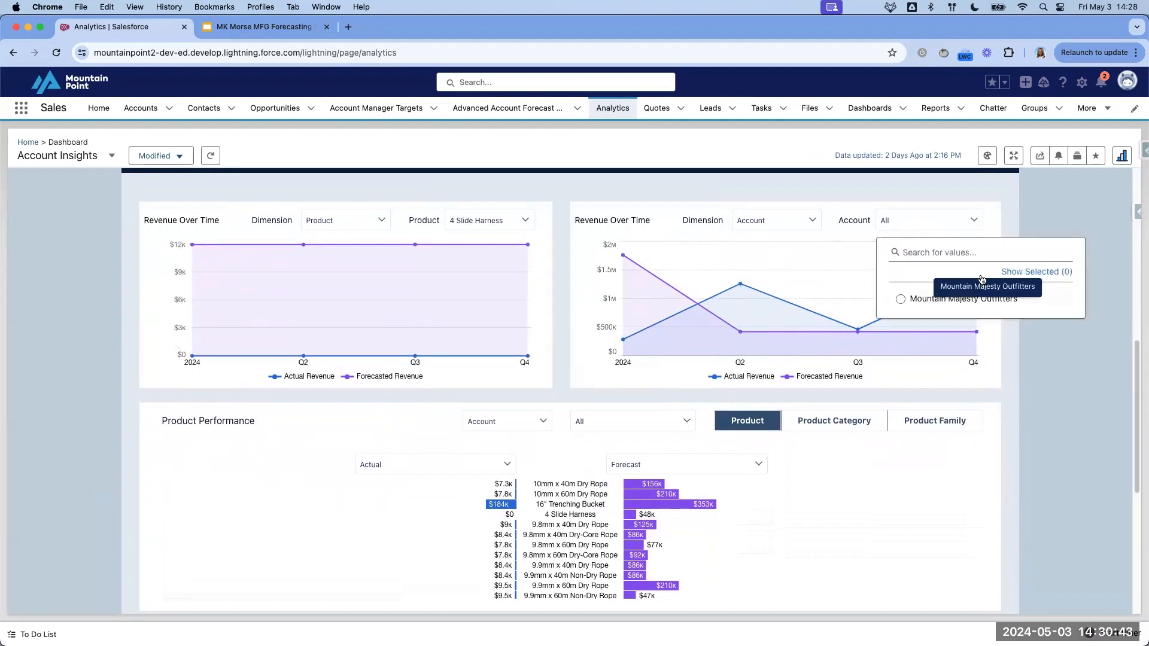
pyautogui.click(932, 299)
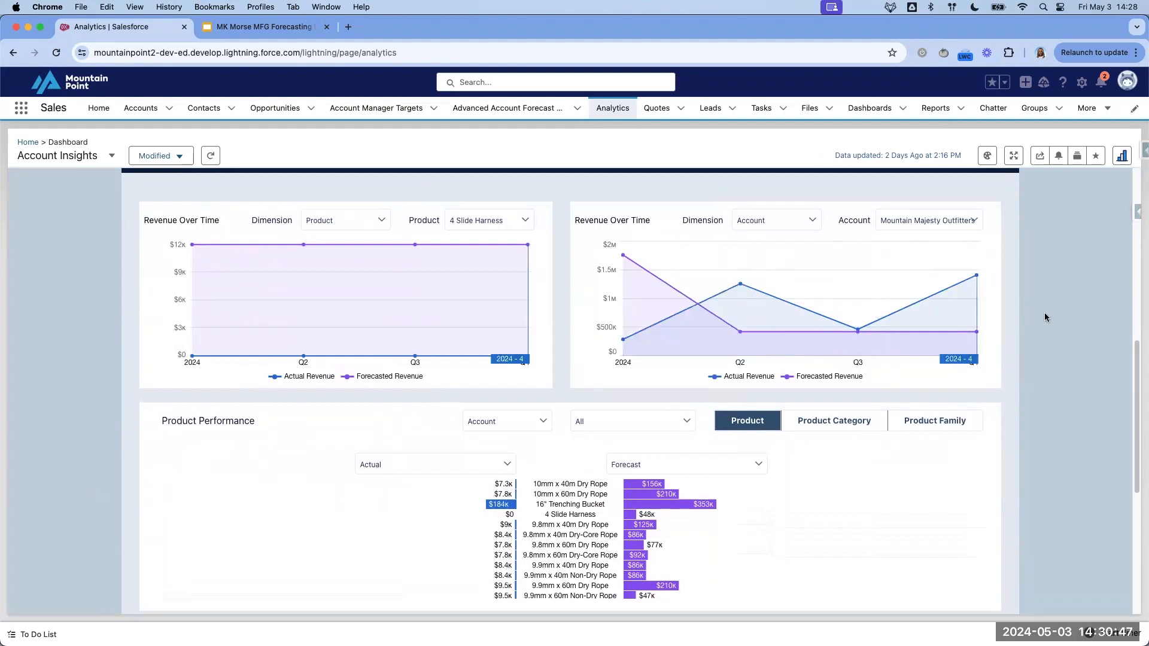
# Step: Review the Product Performance chart of actual versus forecast and the Details table of products by period
pyautogui.scroll(-2, 1045, 317)
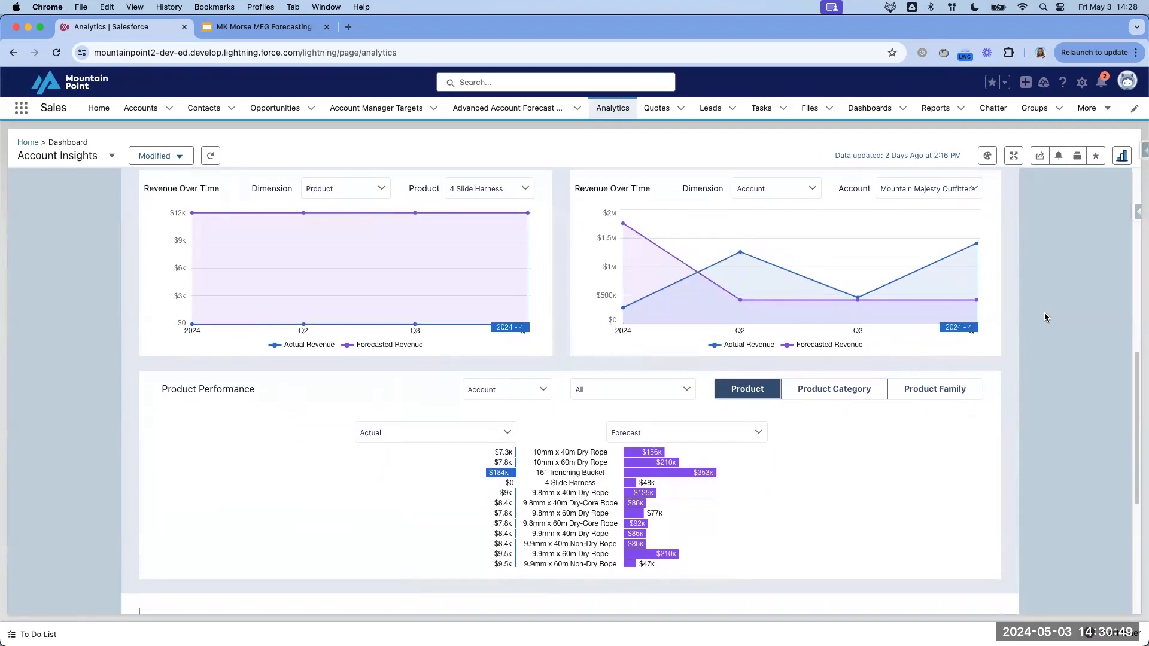
pyautogui.scroll(-1, 1045, 317)
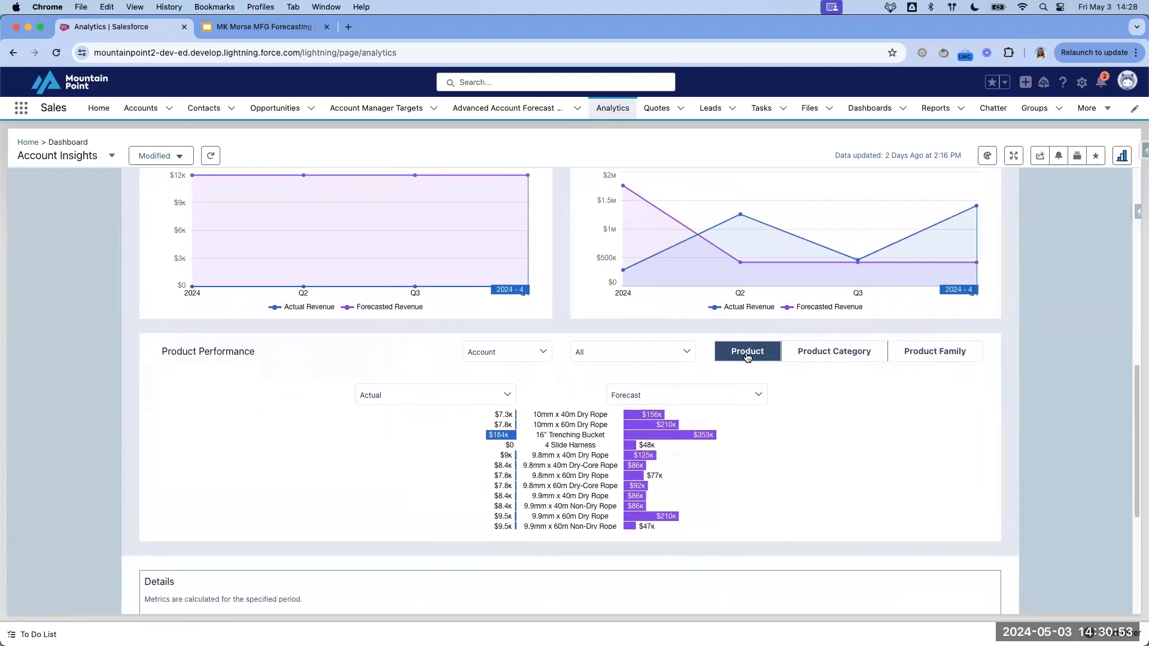
pyautogui.scroll(-5, 1054, 352)
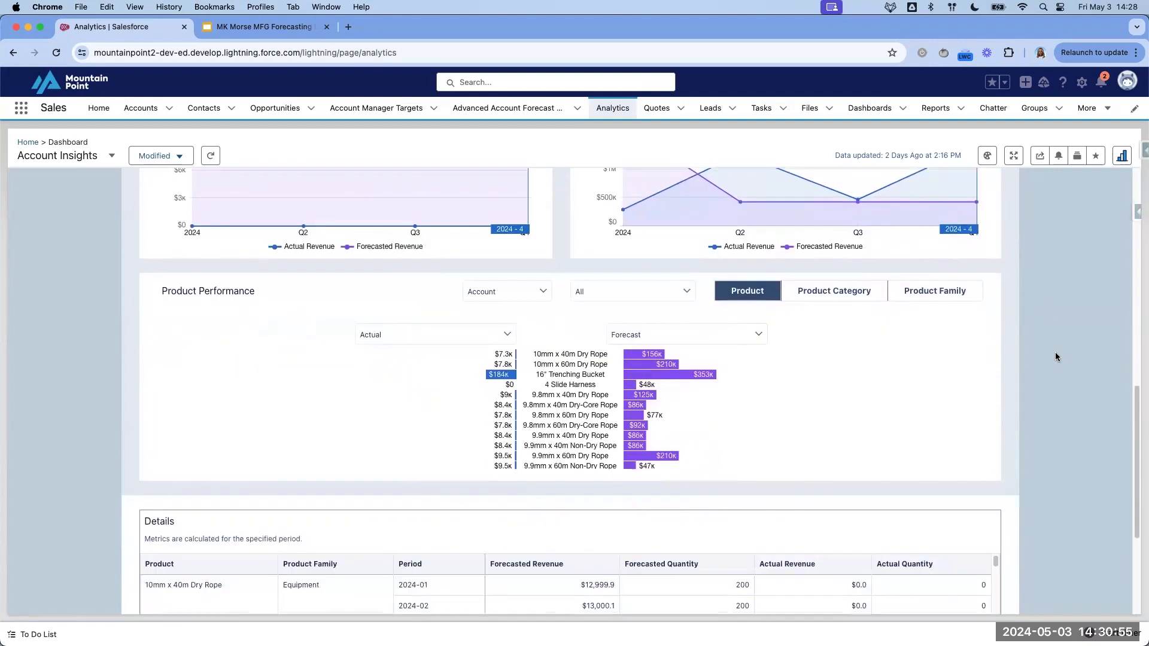
pyautogui.scroll(-2, 1056, 356)
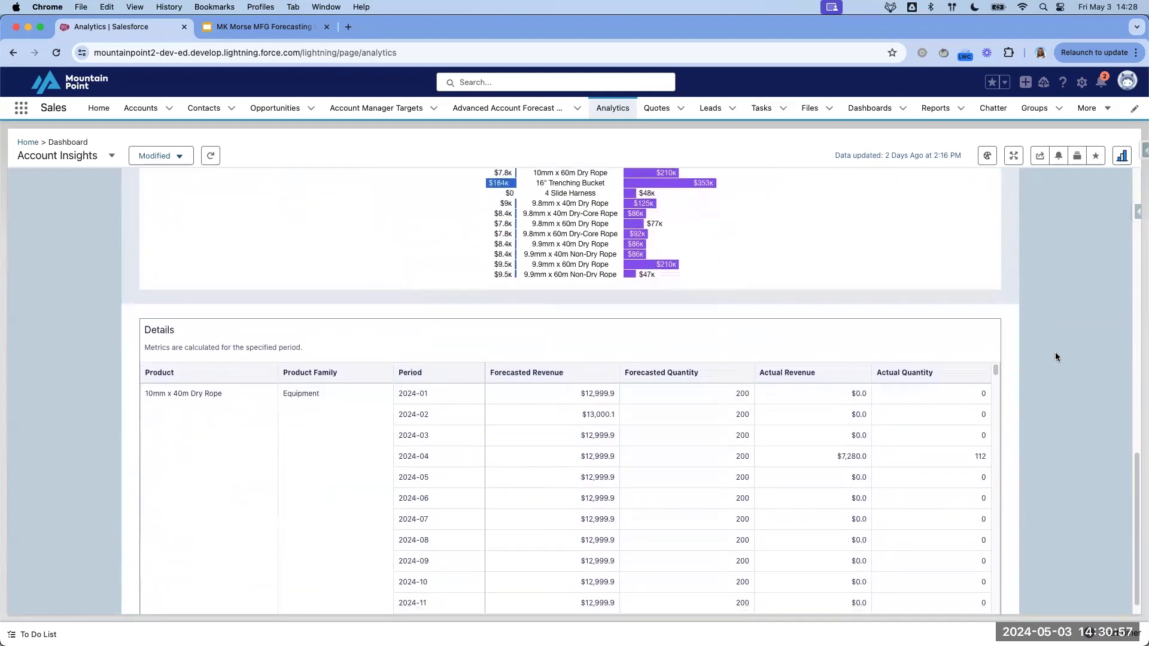
pyautogui.scroll(-1, 1055, 357)
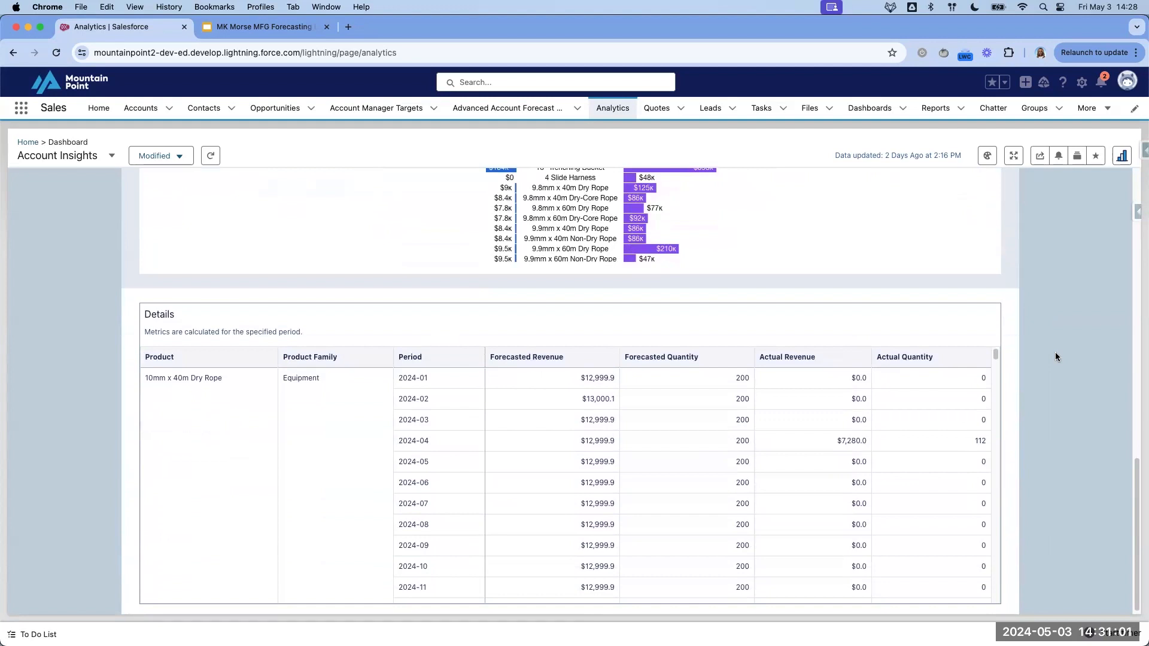
pyautogui.scroll(3, 1056, 353)
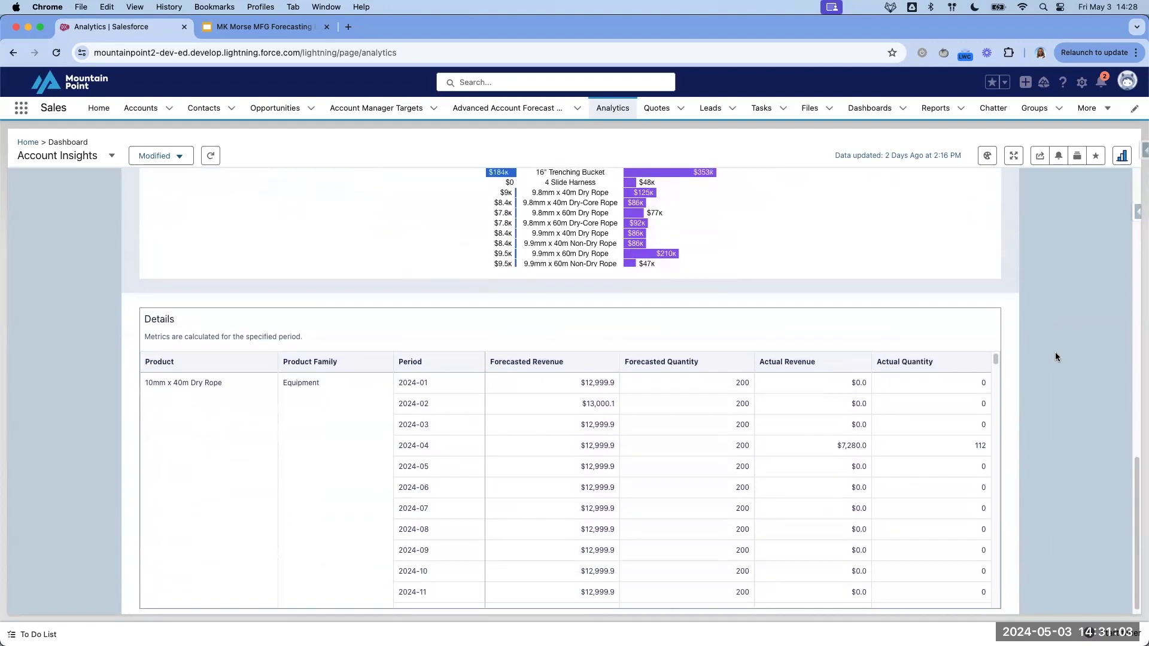
pyautogui.scroll(7, 1055, 354)
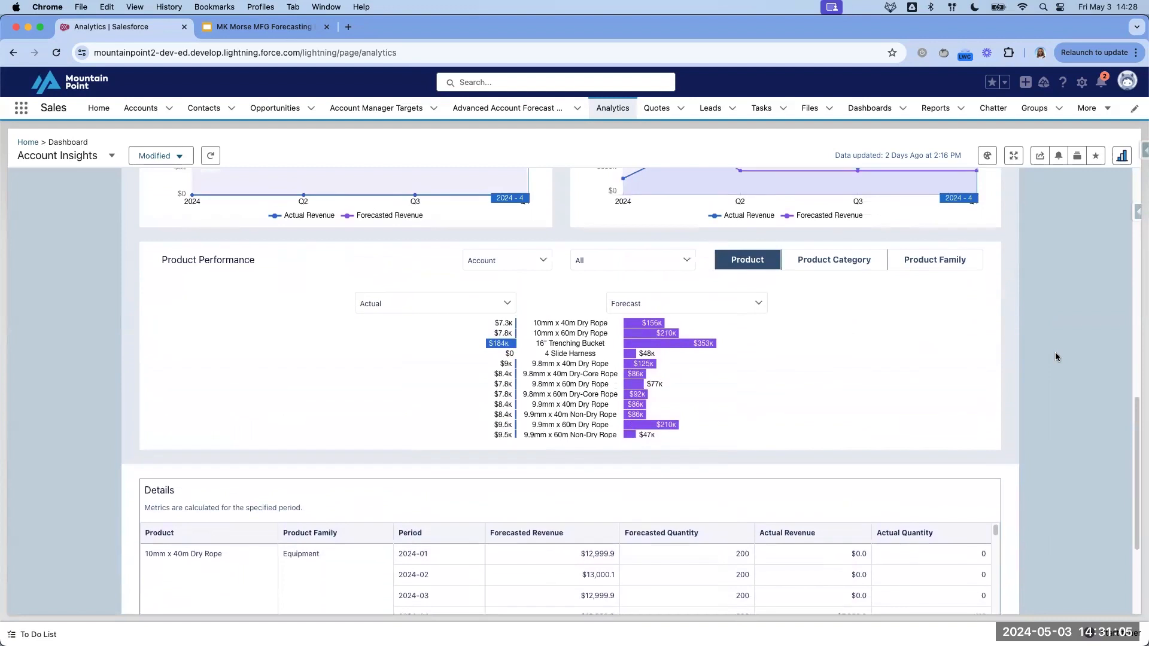
pyautogui.scroll(12, 1055, 356)
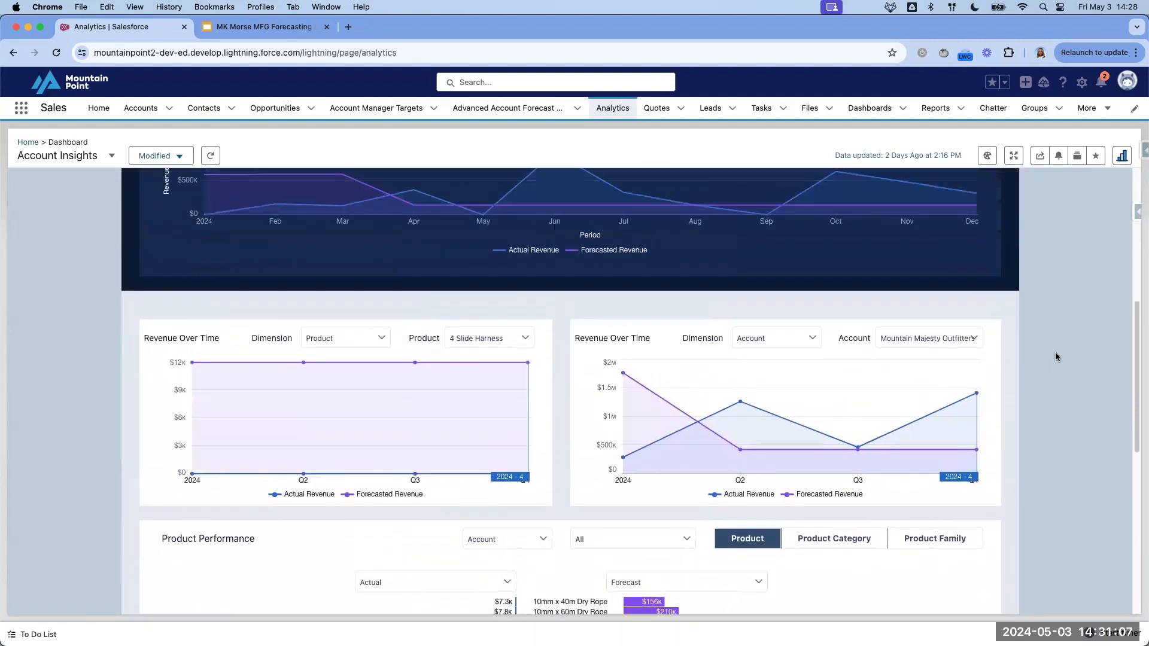
pyautogui.scroll(2, 1055, 357)
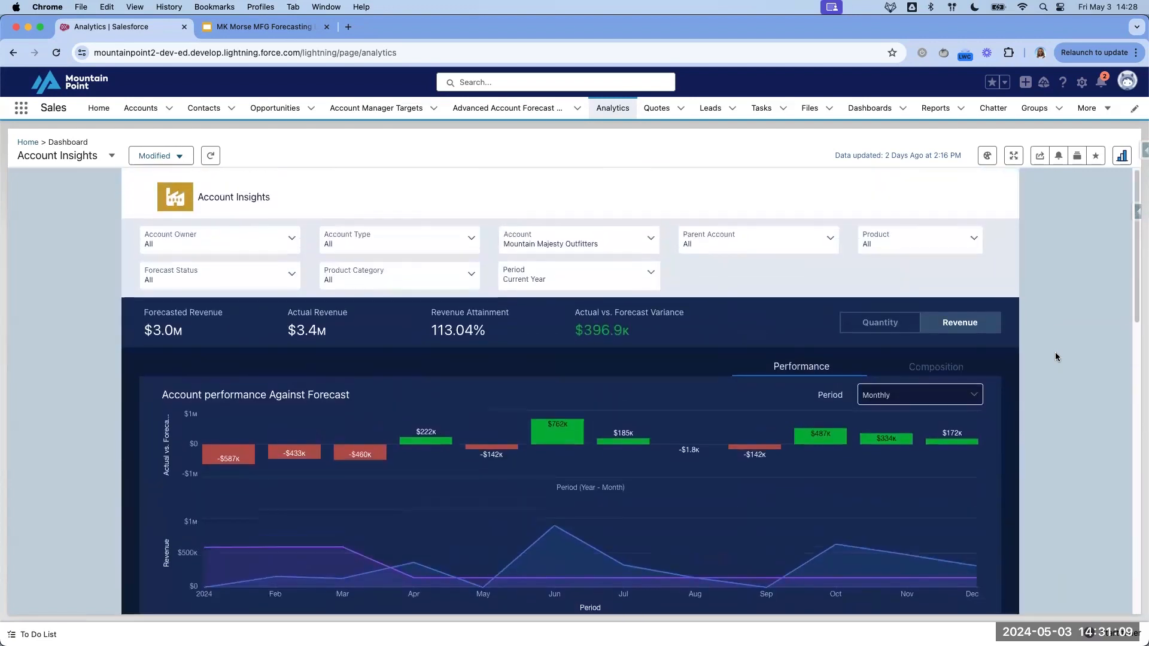
# Step: Switch to the Accounts' Health dashboard and show Revenue Over Time month-on-month and finally quarter-on-quarter
pyautogui.click(112, 161)
pyautogui.click(143, 200)
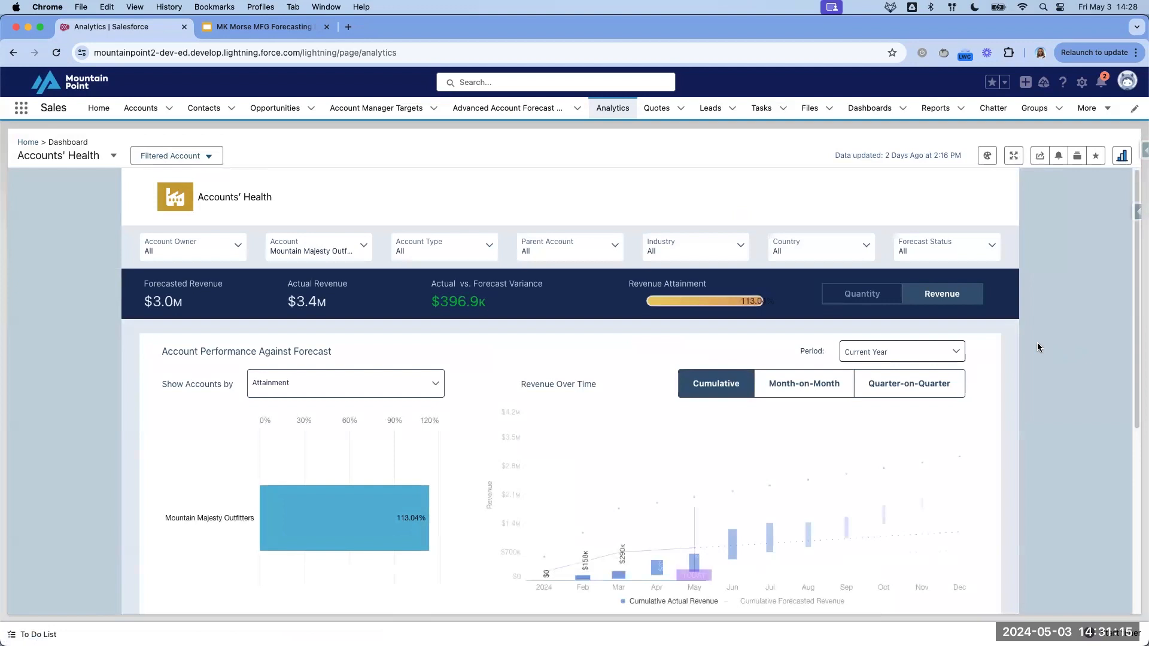
pyautogui.scroll(-3, 1038, 347)
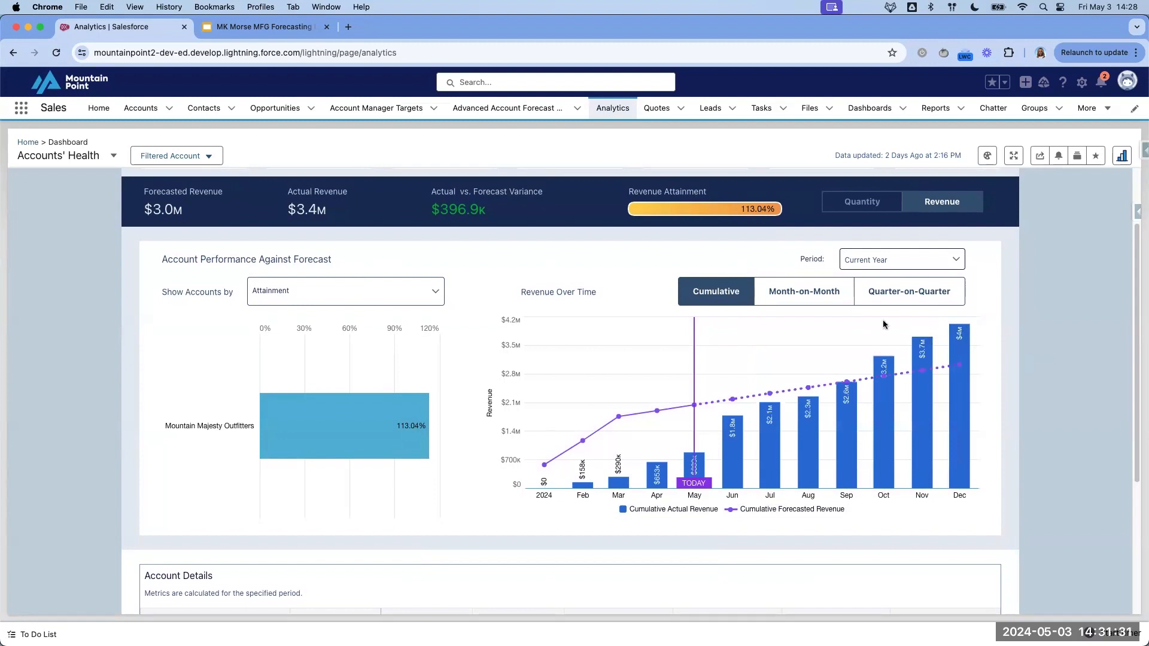
pyautogui.click(802, 291)
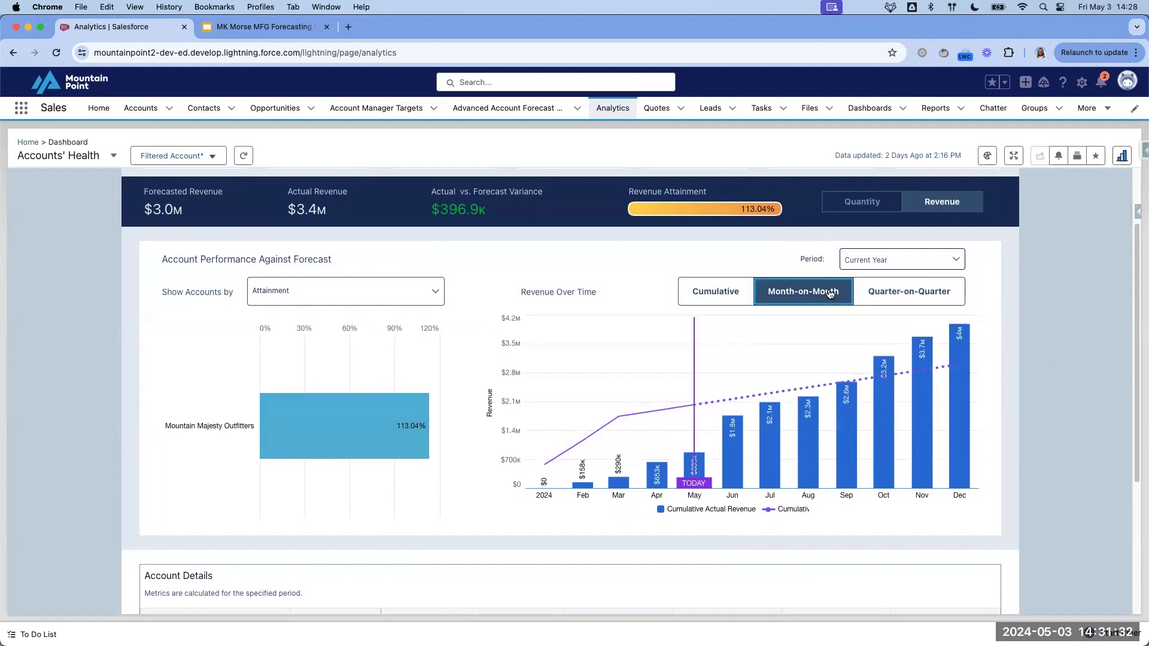
pyautogui.click(930, 292)
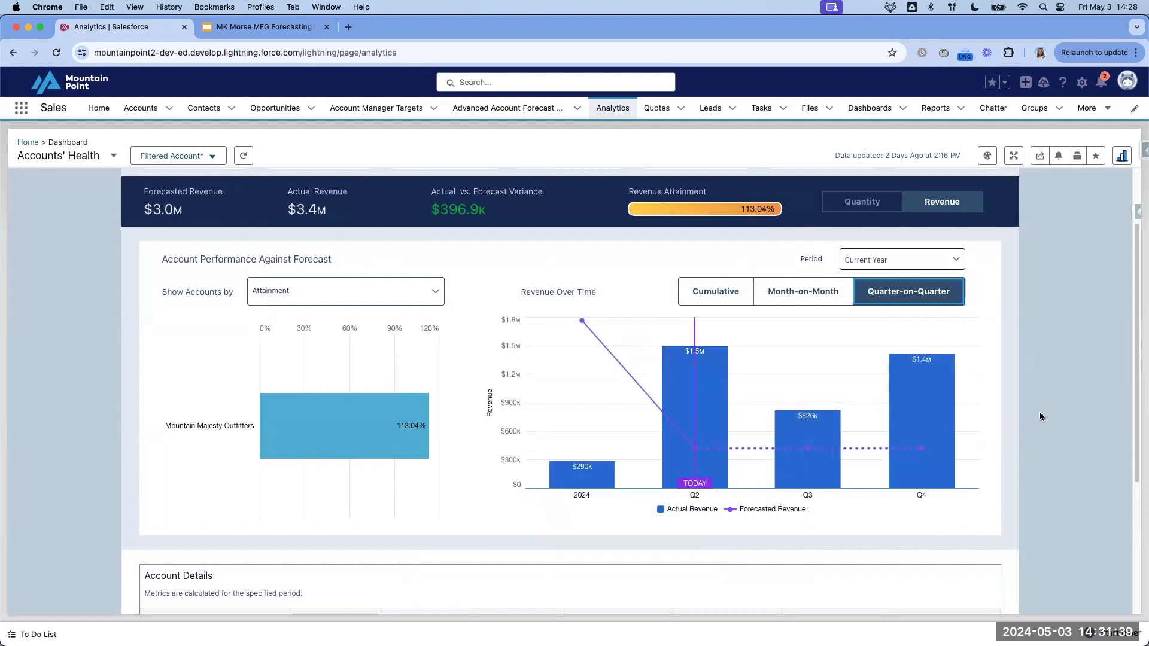
# Step: Check the available Period choices without changing them and review the Account Details table
pyautogui.scroll(-1, 1040, 417)
pyautogui.click(959, 262)
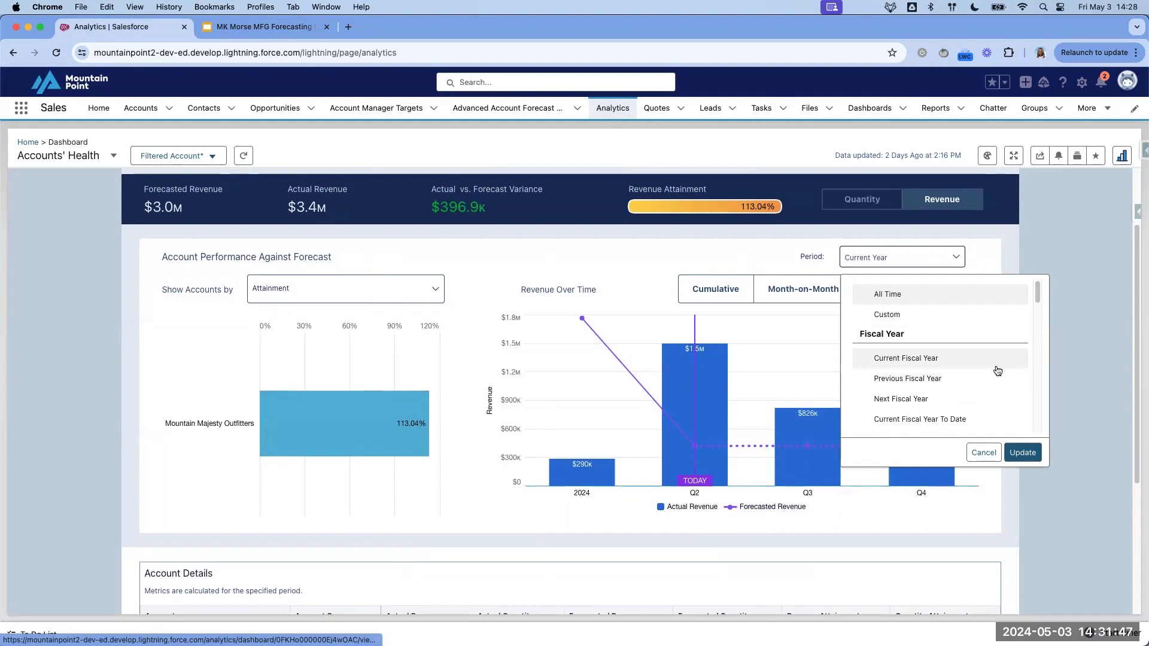
pyautogui.click(983, 453)
pyautogui.scroll(-5, 1032, 327)
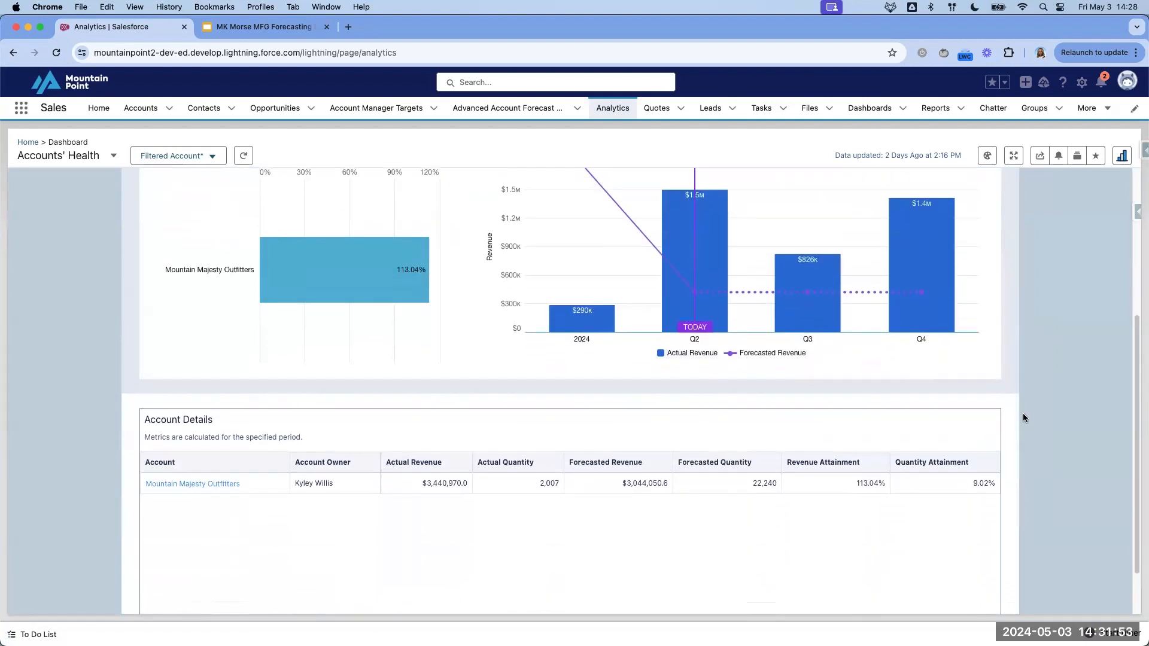
pyautogui.scroll(8, 1033, 398)
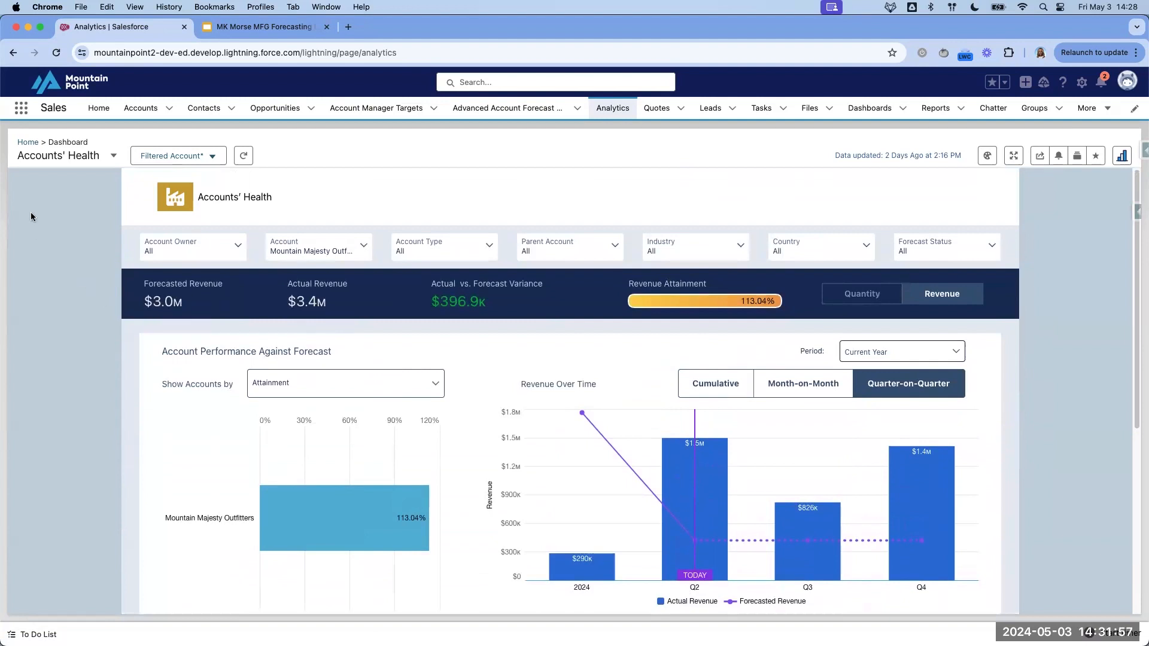
# Step: Switch to the Product Performance dashboard and group Performance Against Forecasted Demand by Product Family
pyautogui.click(113, 156)
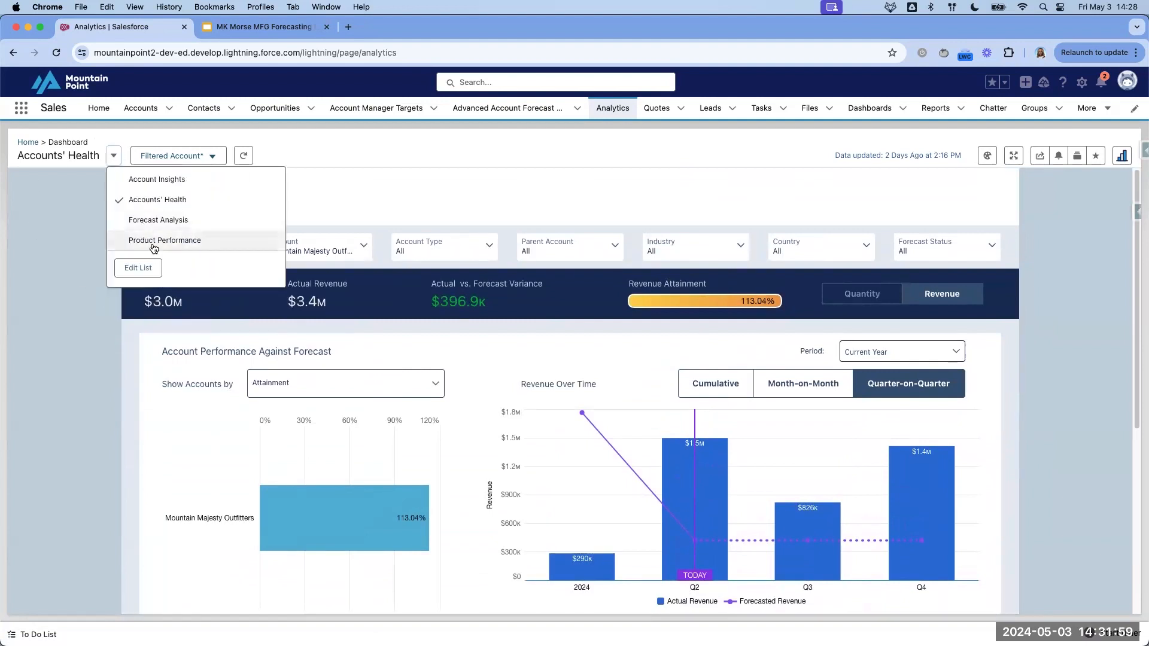
pyautogui.click(154, 241)
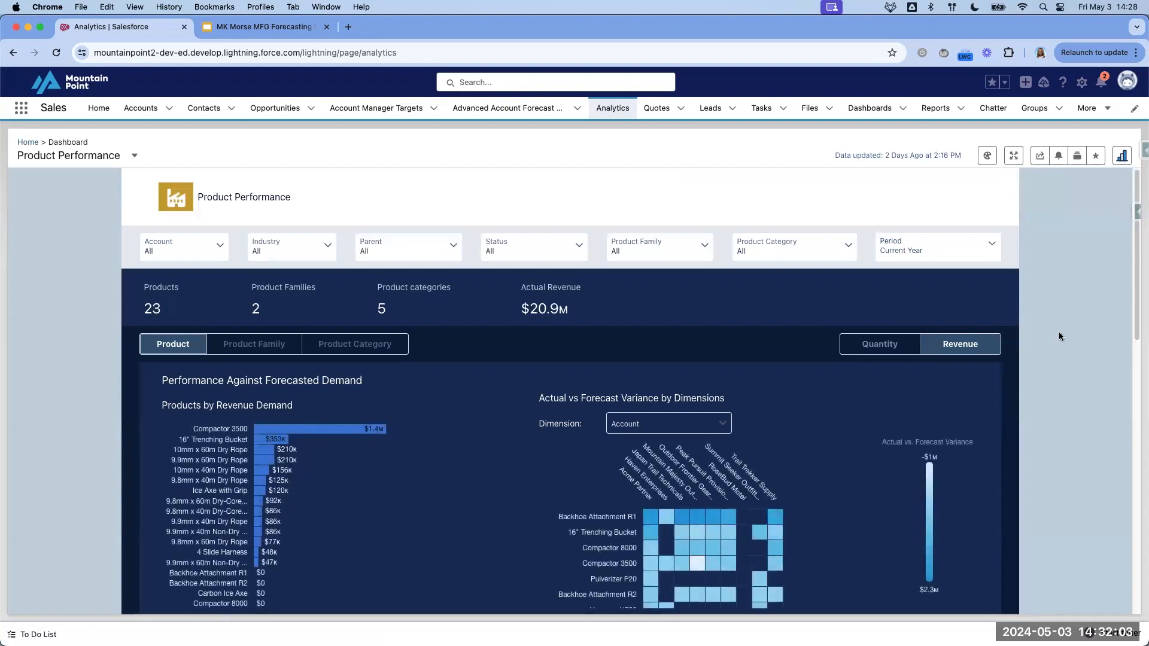
pyautogui.scroll(-3, 1059, 335)
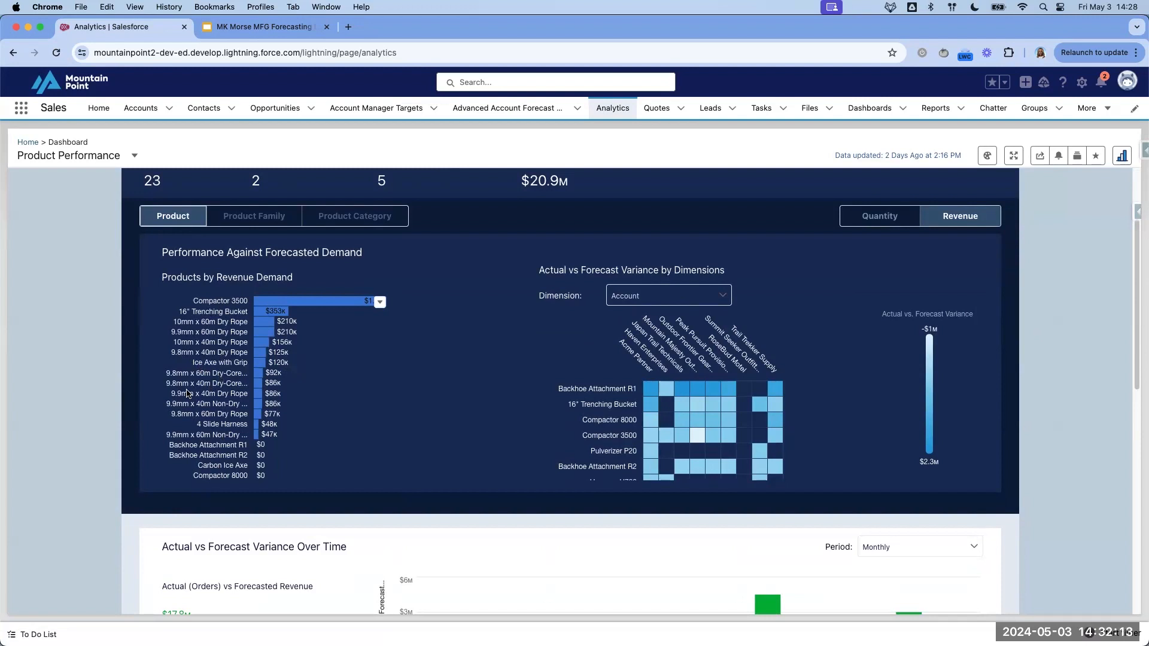
pyautogui.click(271, 220)
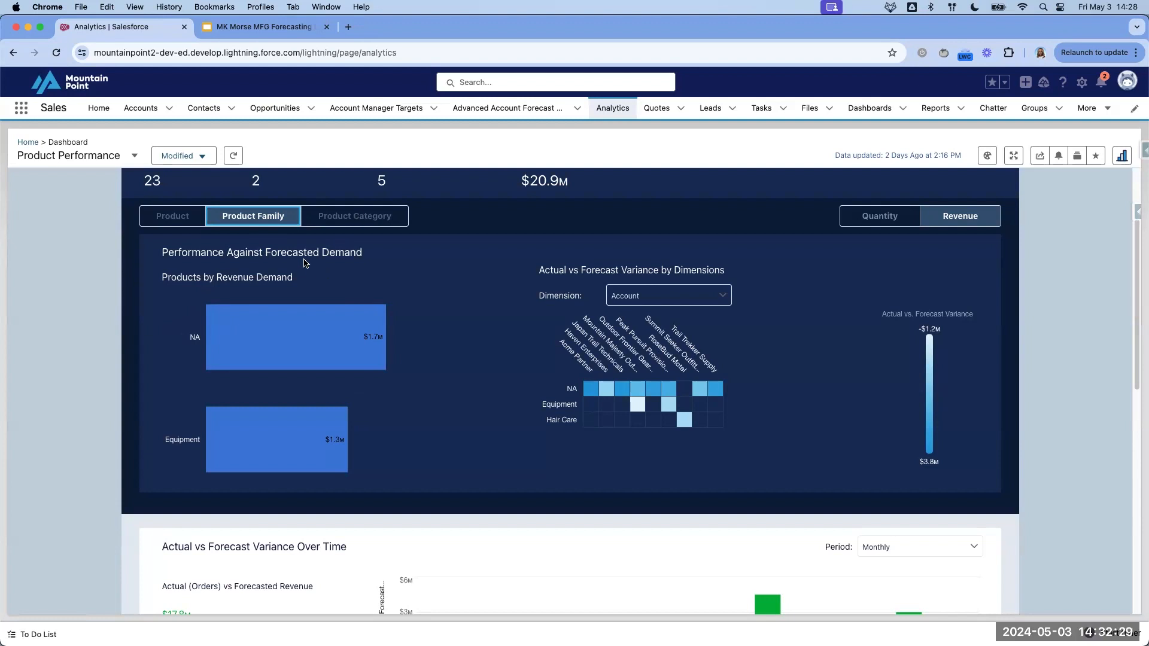
# Step: Group Performance Against Forecasted Demand by Product and show it by Quantity
pyautogui.click(172, 216)
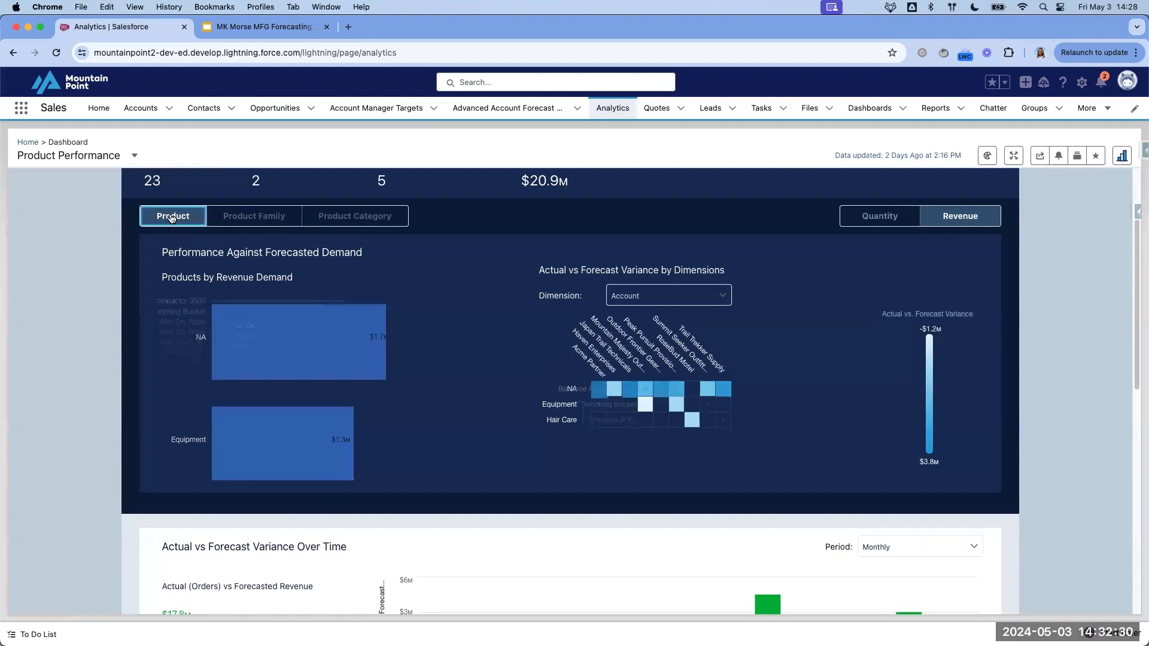
pyautogui.click(880, 218)
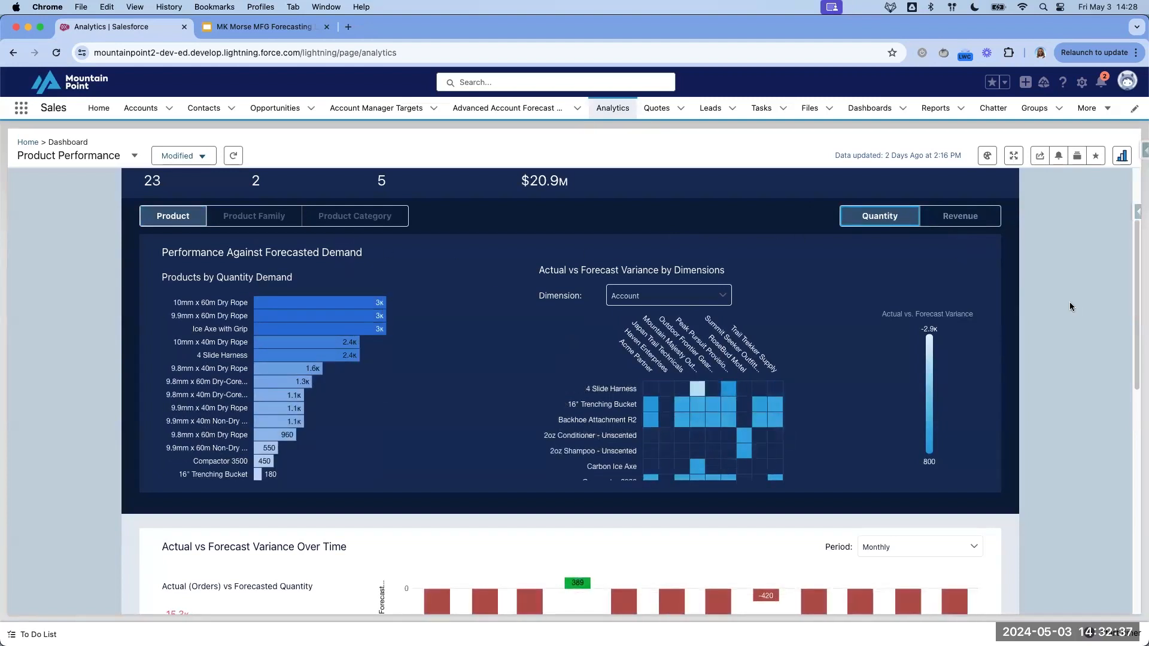
# Step: Check the Period choices for Actual vs Forecast Variance Over Time without changing them and review the Product Details table
pyautogui.scroll(-3, 1050, 450)
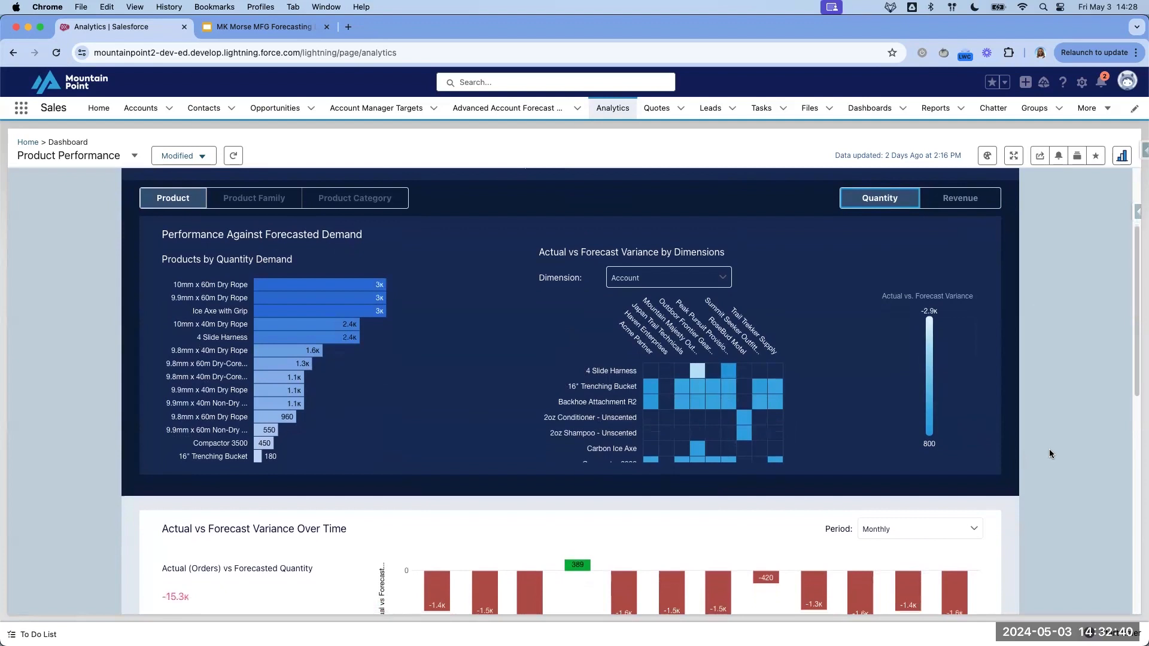
pyautogui.scroll(-1, 1051, 455)
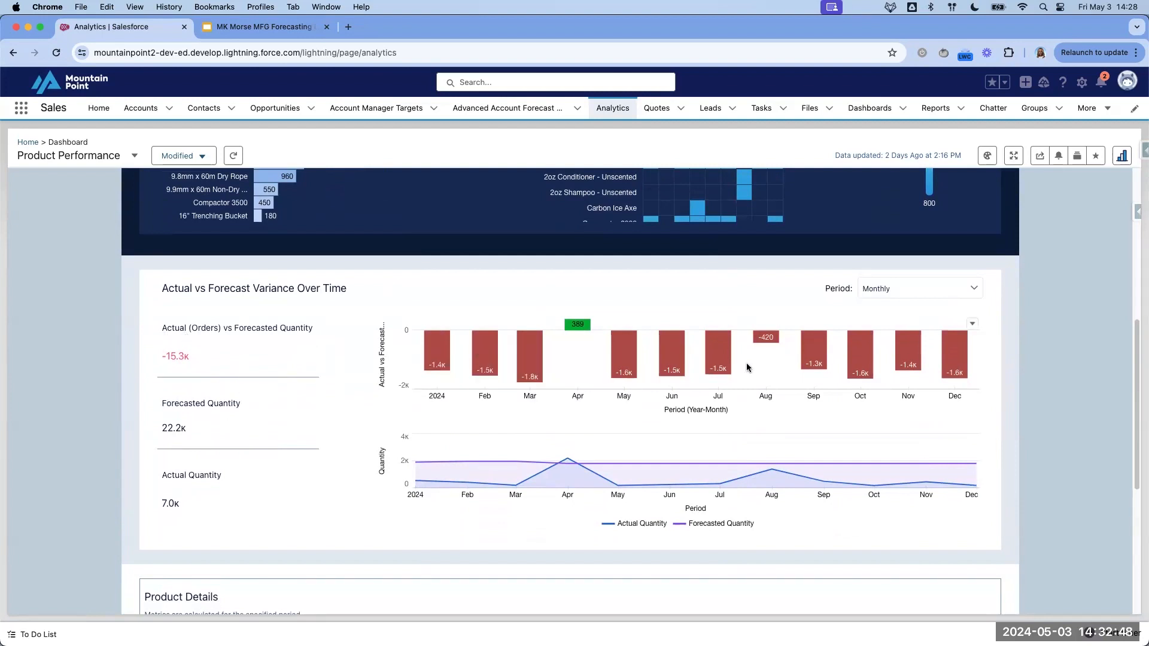
pyautogui.click(910, 290)
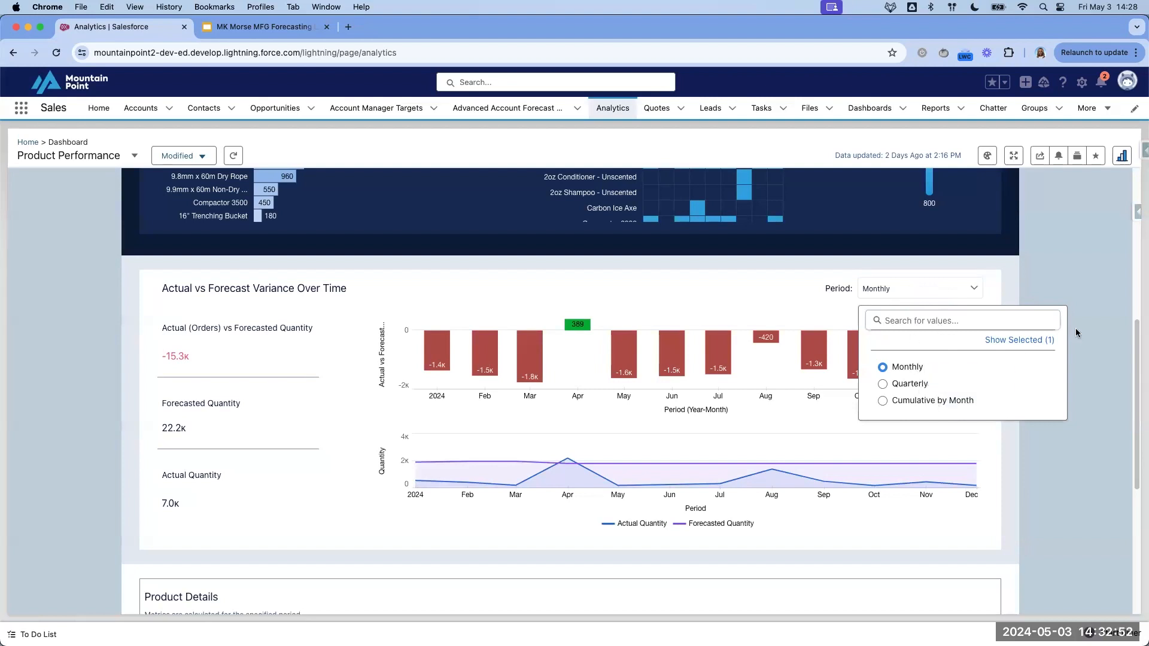
pyautogui.click(1077, 266)
pyautogui.scroll(-4, 1077, 267)
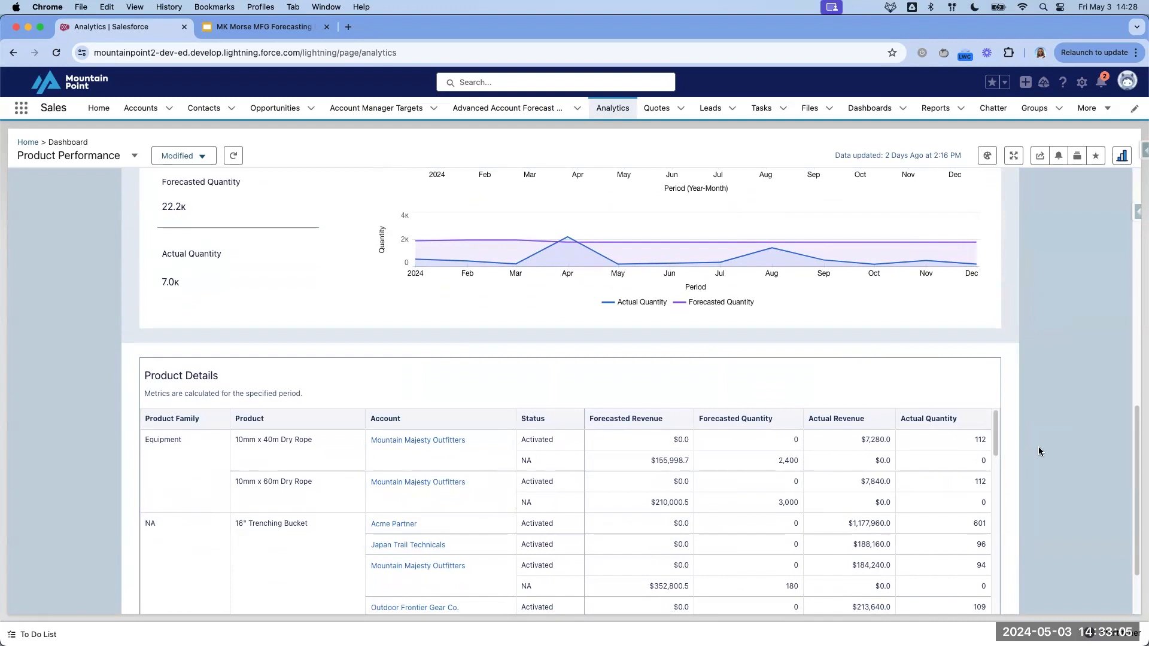
# Step: Return to the start of the Product Performance dashboard and check the list of available dashboards without switching
pyautogui.scroll(5, 1065, 450)
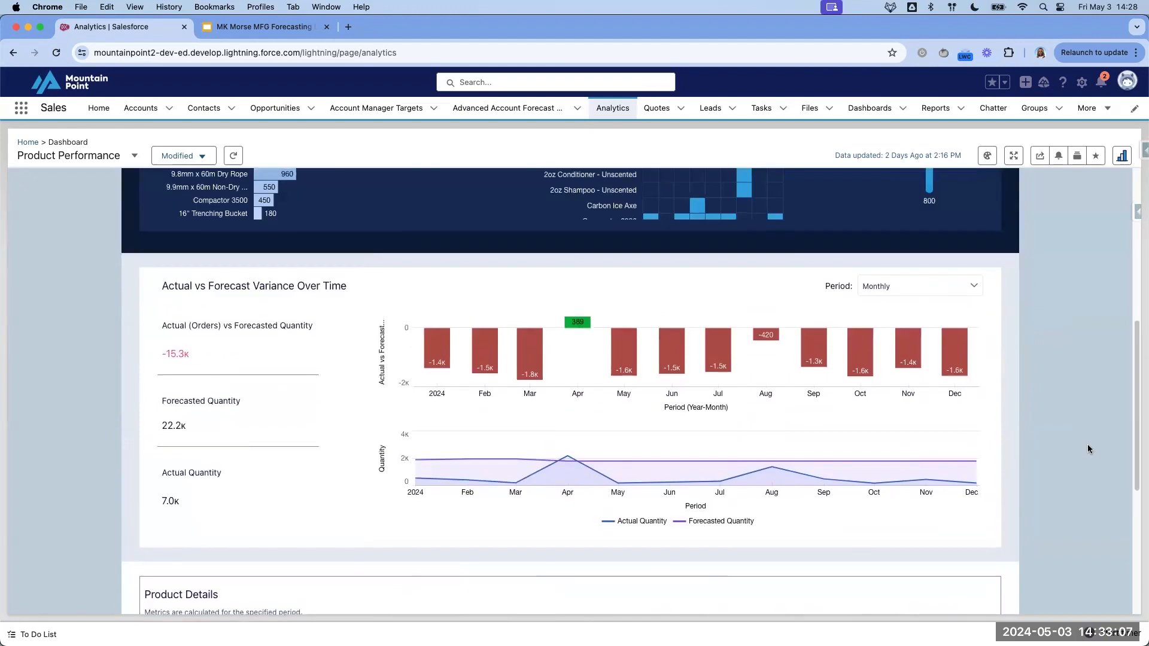
pyautogui.scroll(8, 1088, 449)
pyautogui.click(134, 156)
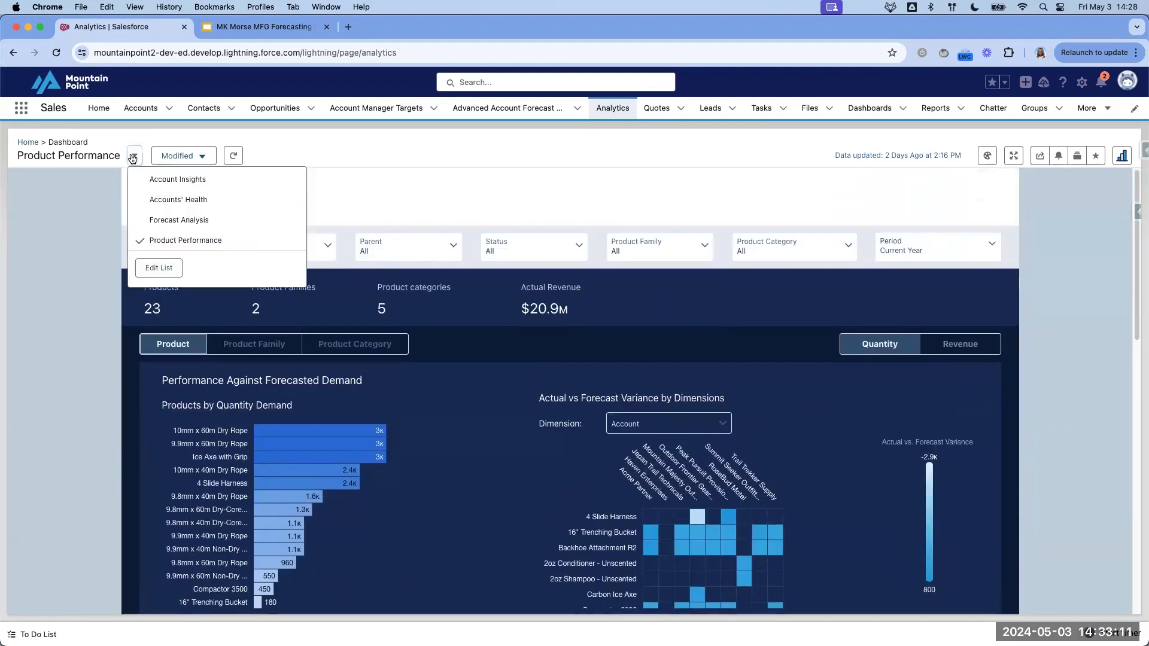
pyautogui.click(89, 217)
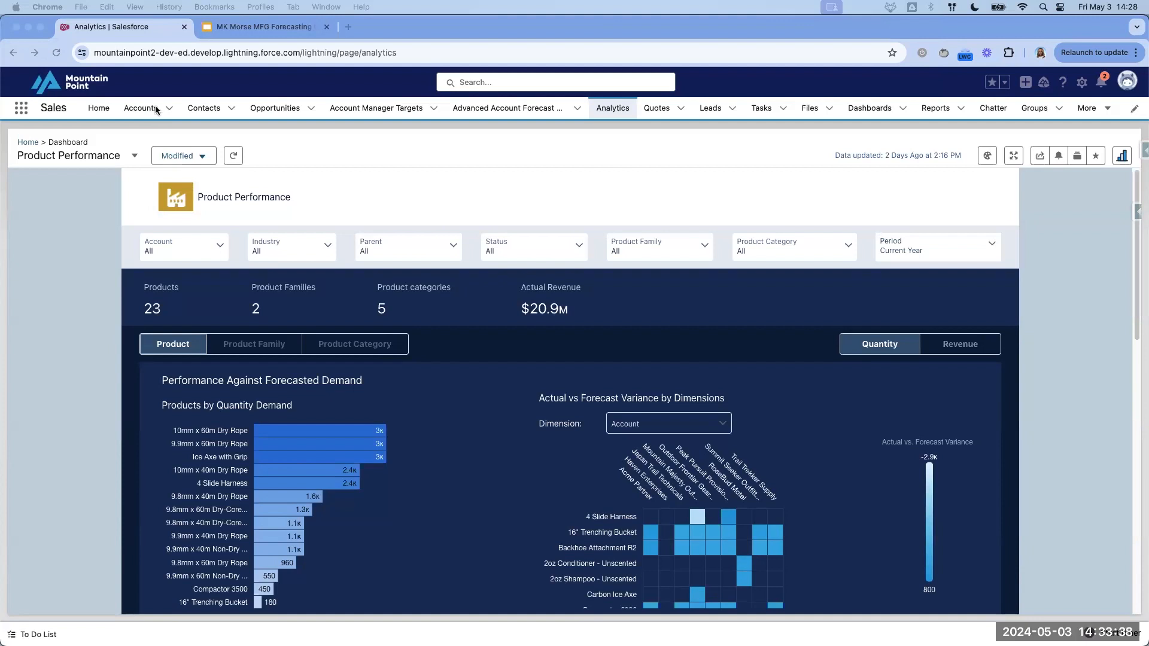
# Step: Open the $3,500,000 Mountain Point 2024 Revenue Target from Account Manager Targets and review its total and team assignment values
pyautogui.click(384, 113)
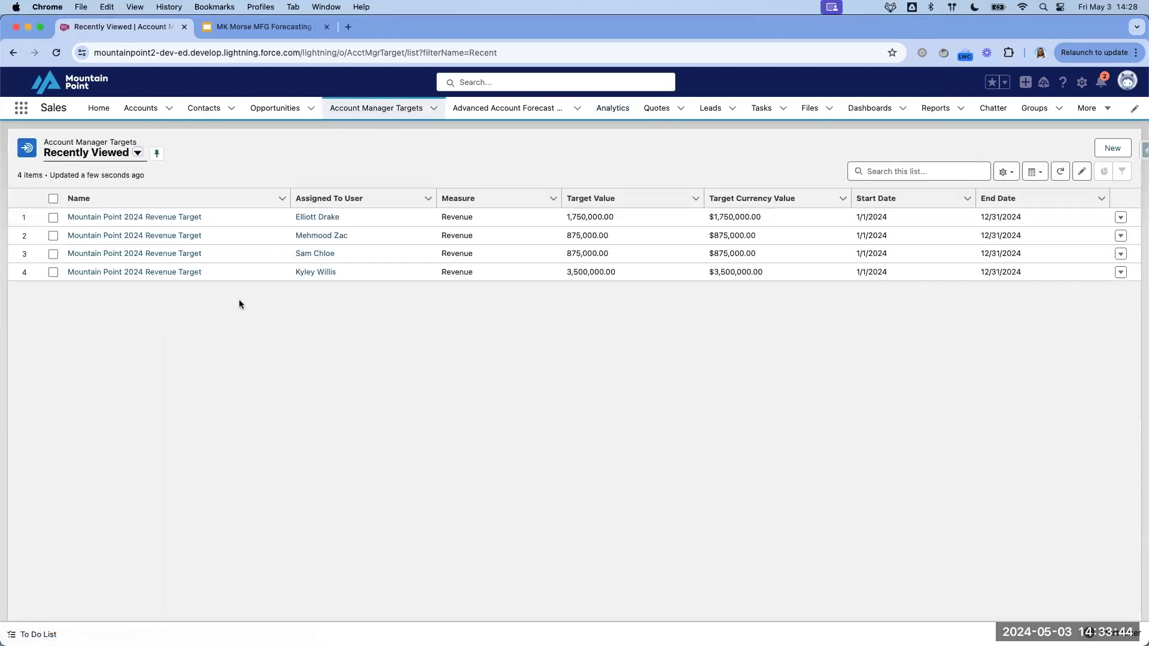
pyautogui.click(170, 273)
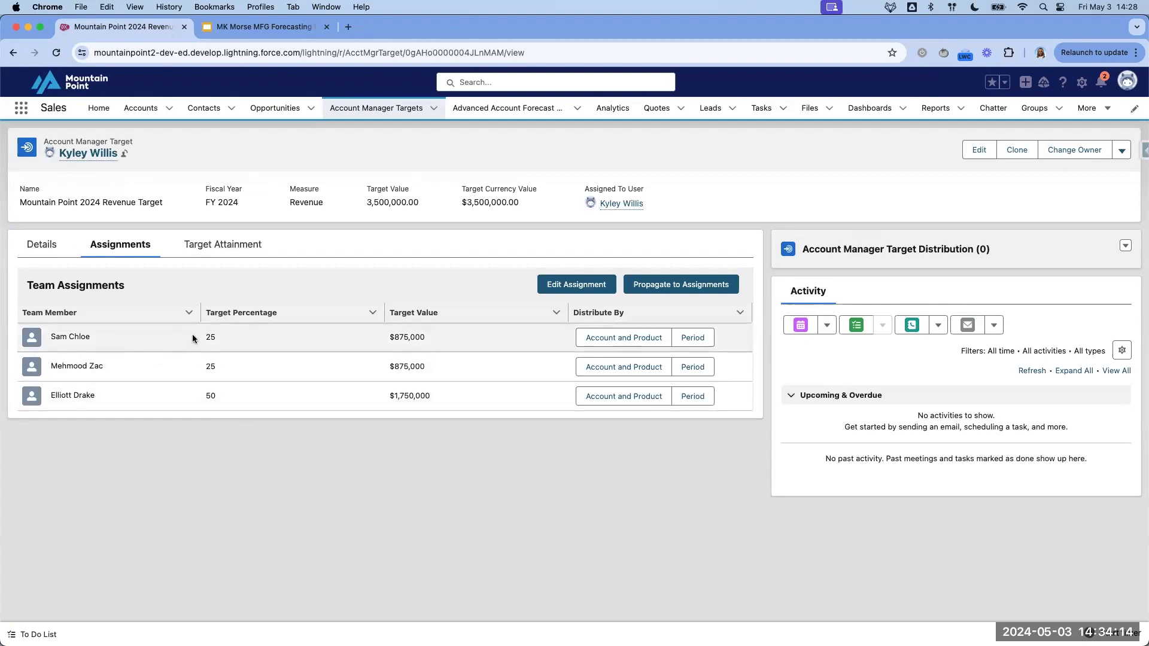
pyautogui.doubleClick(411, 337)
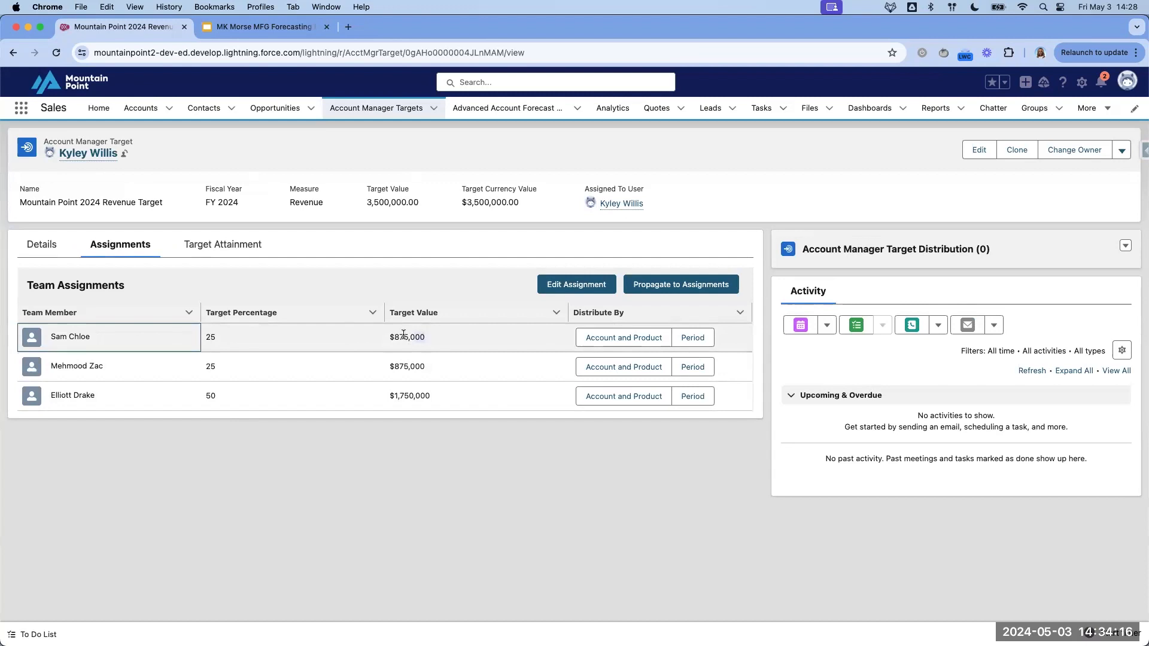
pyautogui.moveTo(367, 204); pyautogui.dragTo(401, 204)
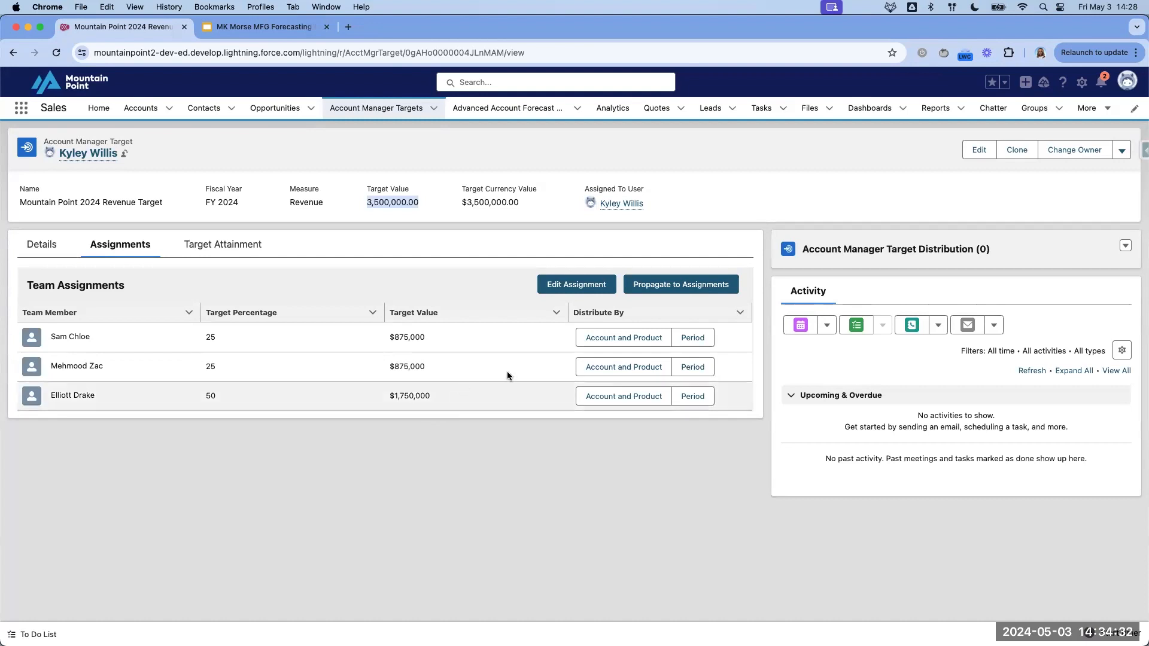
# Step: Open the account and product distribution for the first team member's assignment and inspect the Mountain Majesty Outfitters target percentage
pyautogui.click(631, 340)
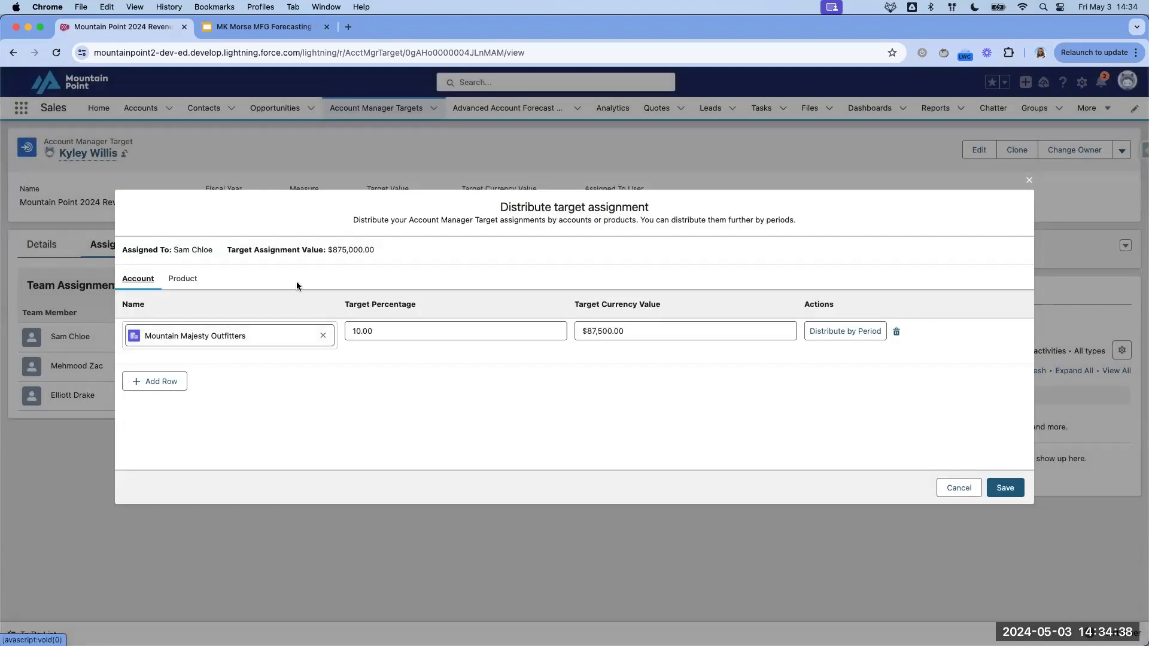
pyautogui.click(373, 330)
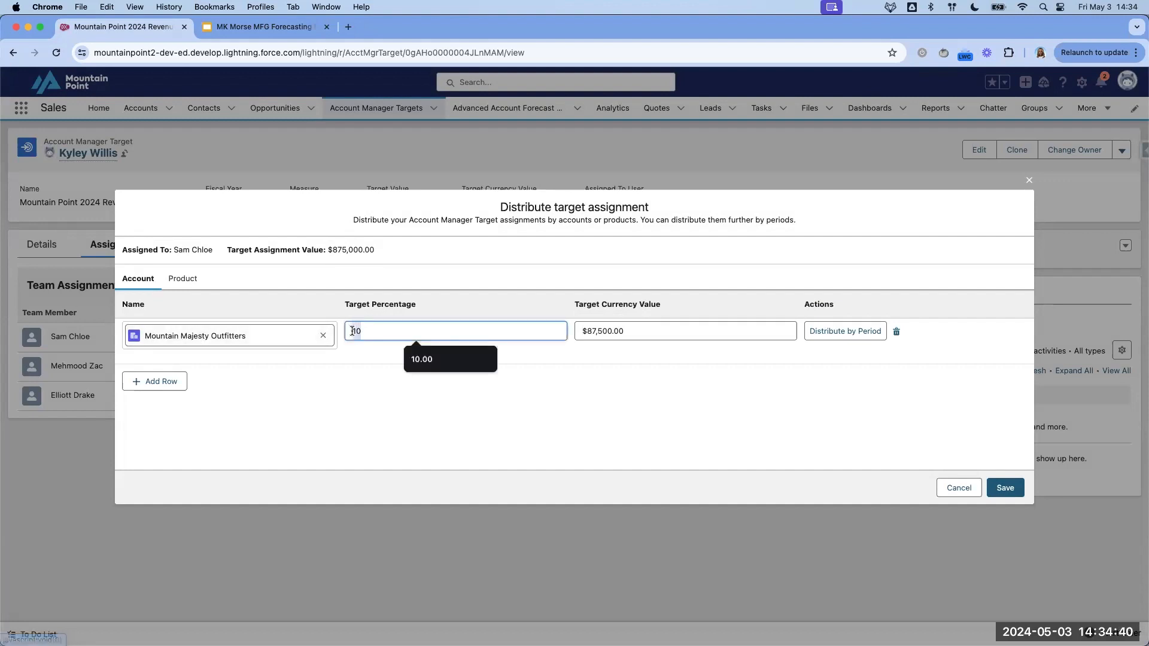
pyautogui.click(228, 369)
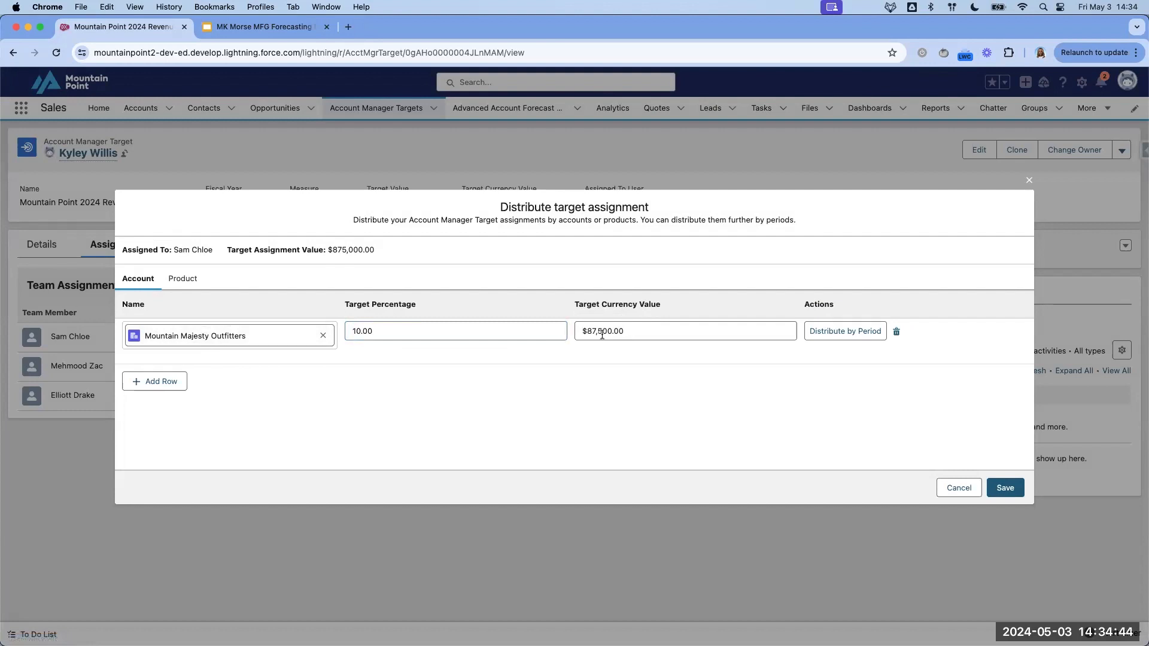
# Step: Try target percentages of 15 and 5 for the Mountain Majesty Outfitters account
pyautogui.moveTo(378, 333); pyautogui.dragTo(302, 313)
pyautogui.write('15')
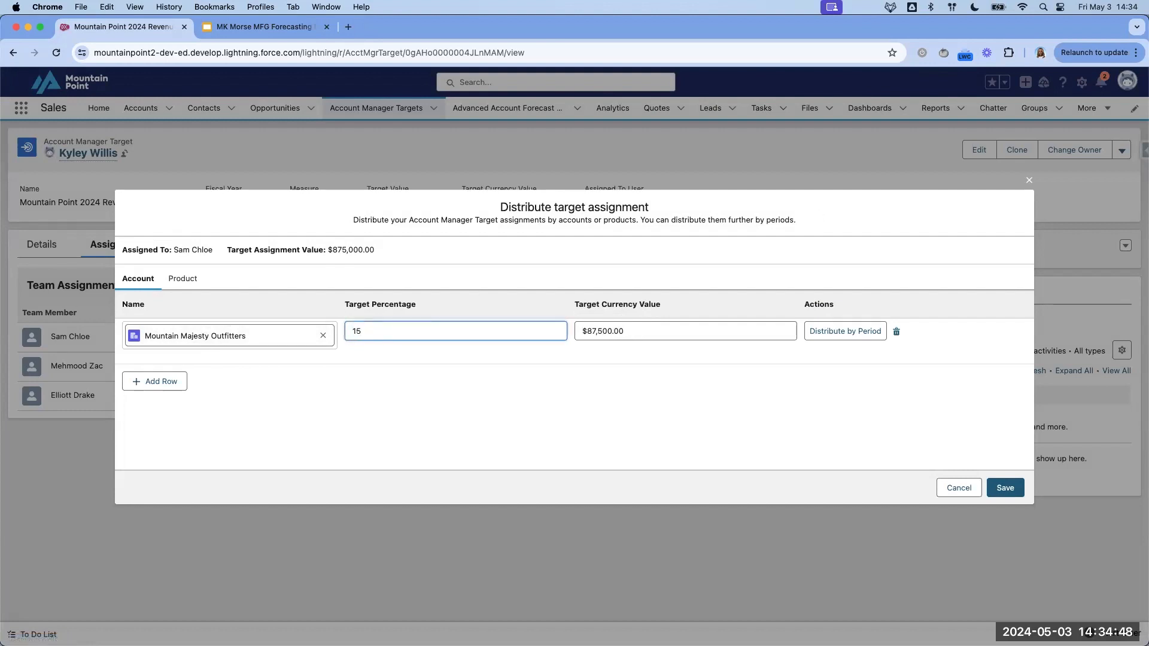
pyautogui.press('Tab')
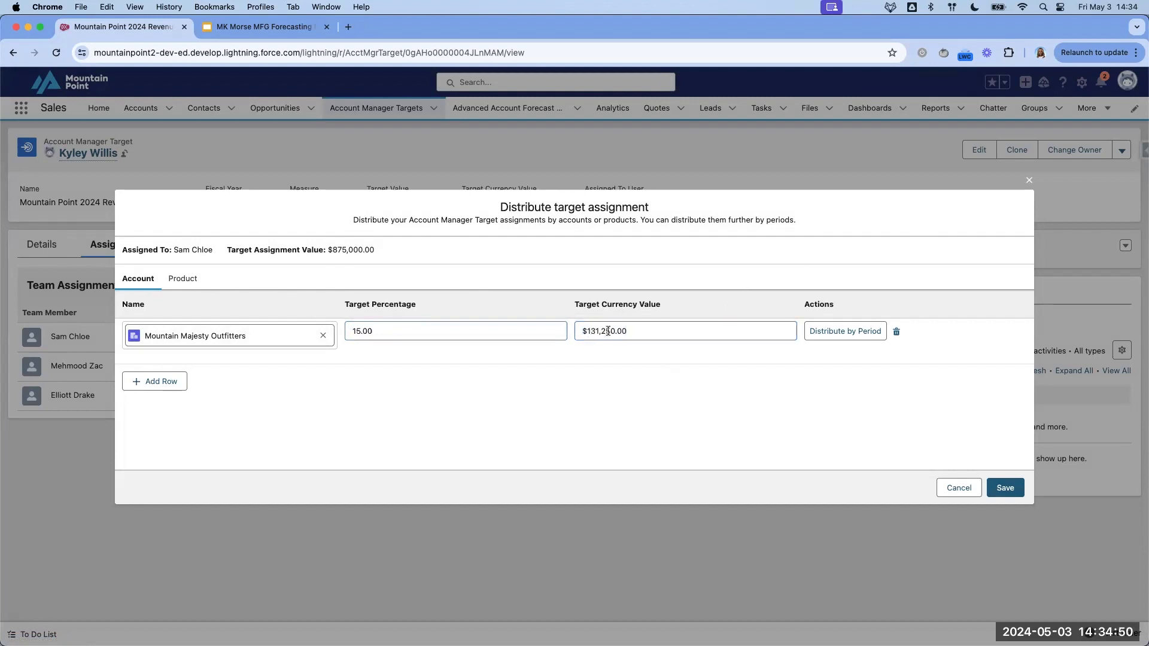
pyautogui.moveTo(375, 329); pyautogui.dragTo(307, 317)
pyautogui.write('5')
pyautogui.press('Tab')
# Step: Try a target currency value of $20,000 for the Mountain Majesty Outfitters account
pyautogui.click(640, 353)
pyautogui.moveTo(644, 329); pyautogui.dragTo(588, 324)
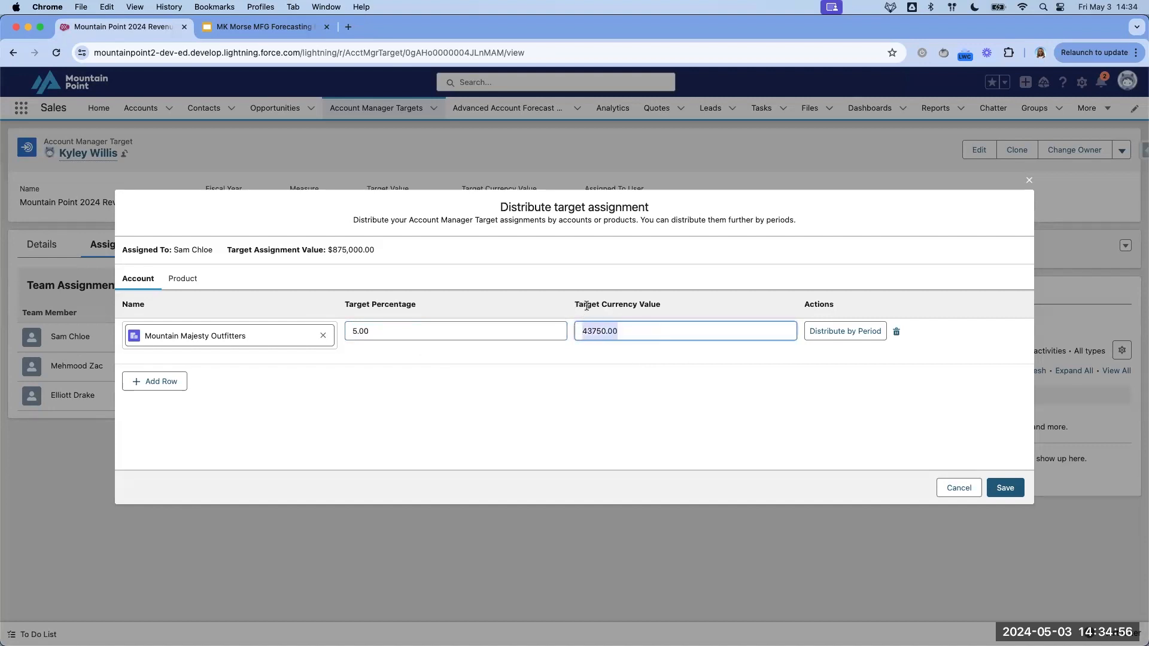
pyautogui.write('20,')
pyautogui.write('0000')
pyautogui.press('Tab')
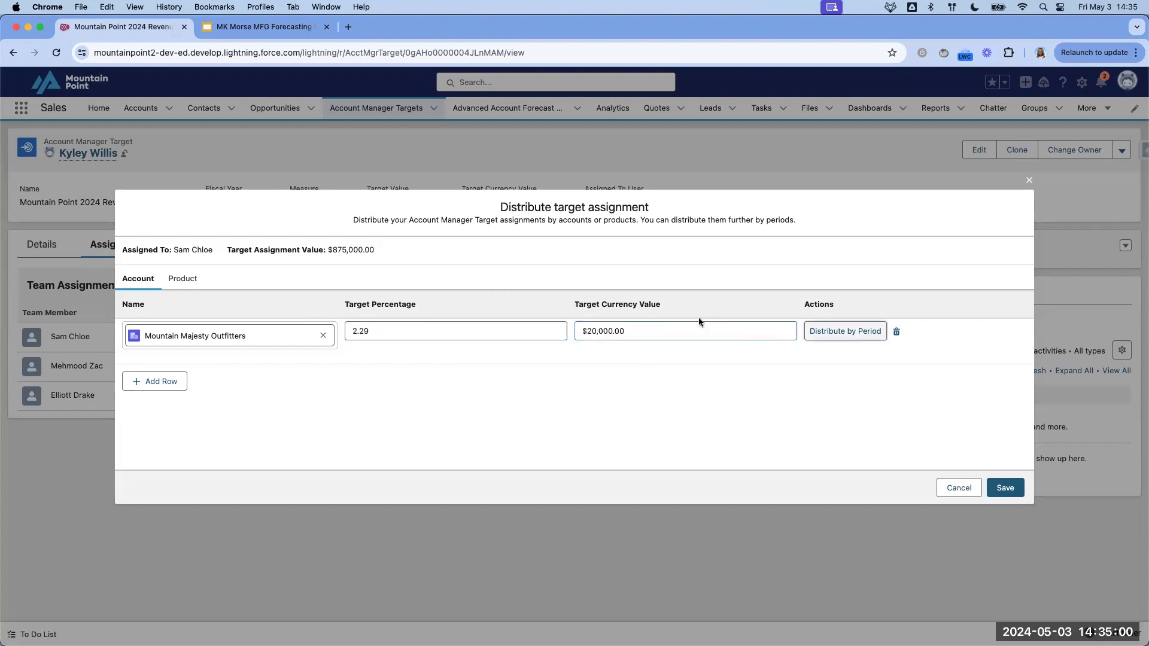
# Step: Set the Mountain Majesty Outfitters target percentage to 10
pyautogui.moveTo(640, 332); pyautogui.dragTo(575, 330)
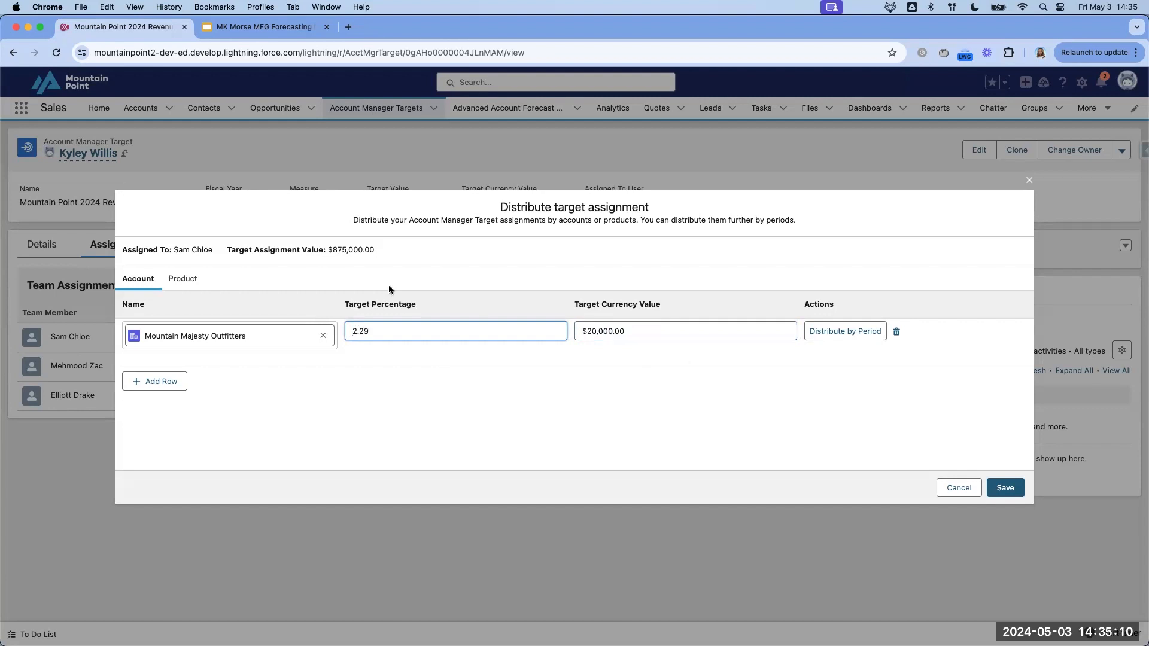
pyautogui.press('super+a')
pyautogui.write('10')
pyautogui.click(516, 349)
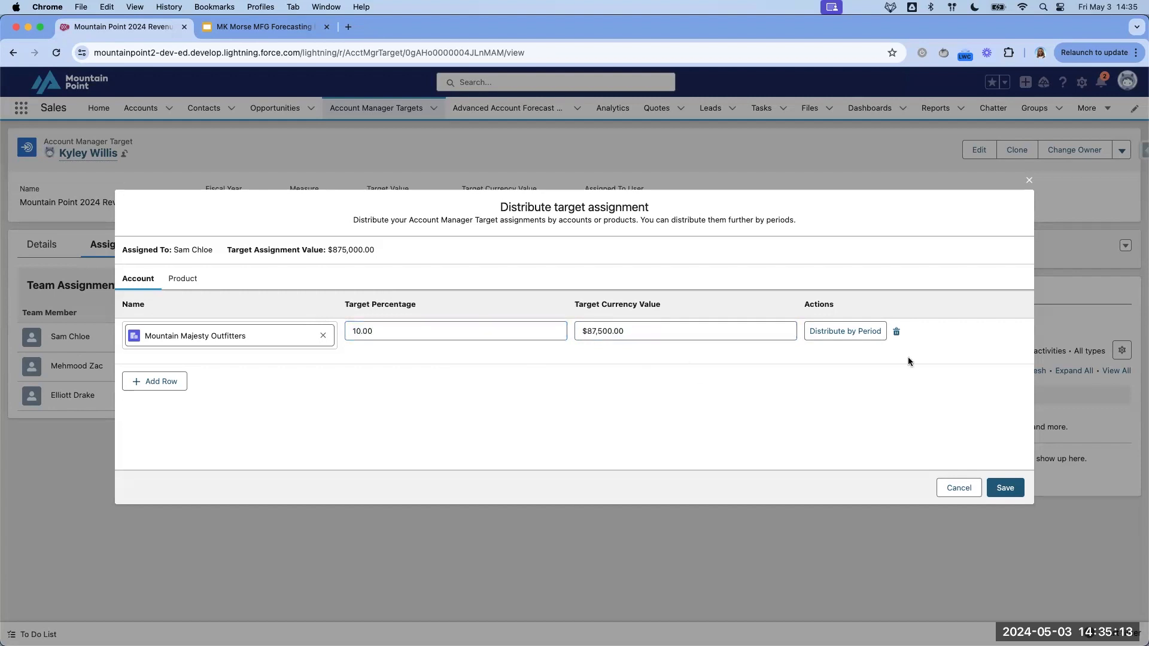
# Step: Try a May FY 2024 value of $10,000 in the Mountain Majesty Outfitters distribution by period and discard the change
pyautogui.click(832, 333)
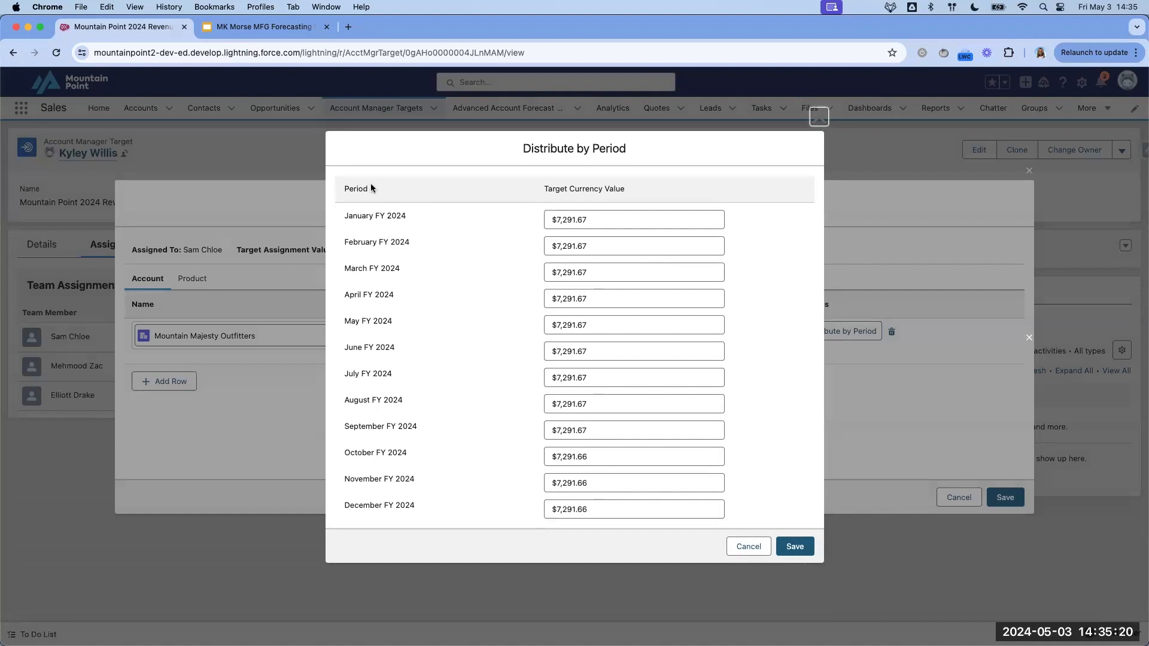
pyautogui.click(583, 220)
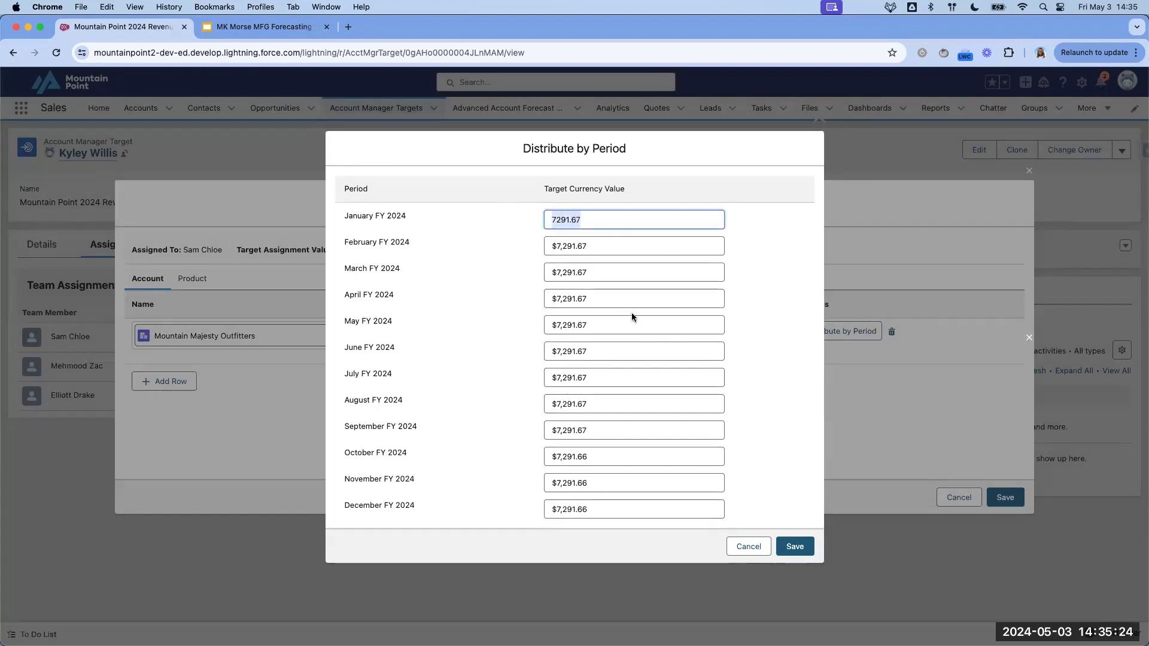
pyautogui.click(614, 327)
pyautogui.write('10000')
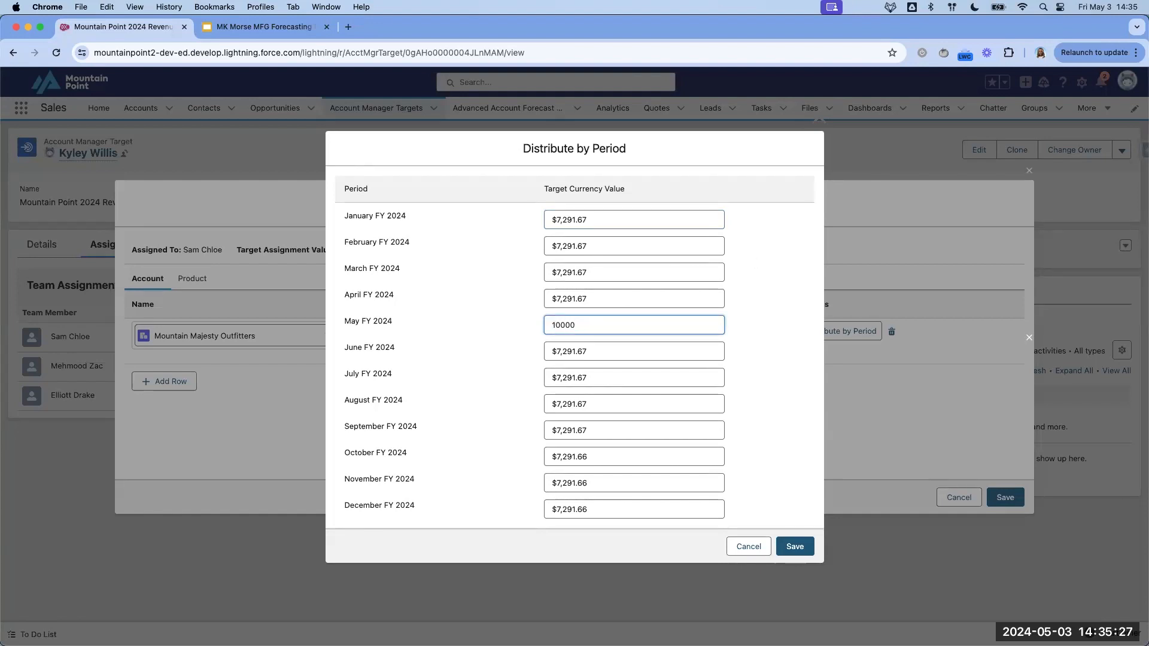
pyautogui.press('Tab')
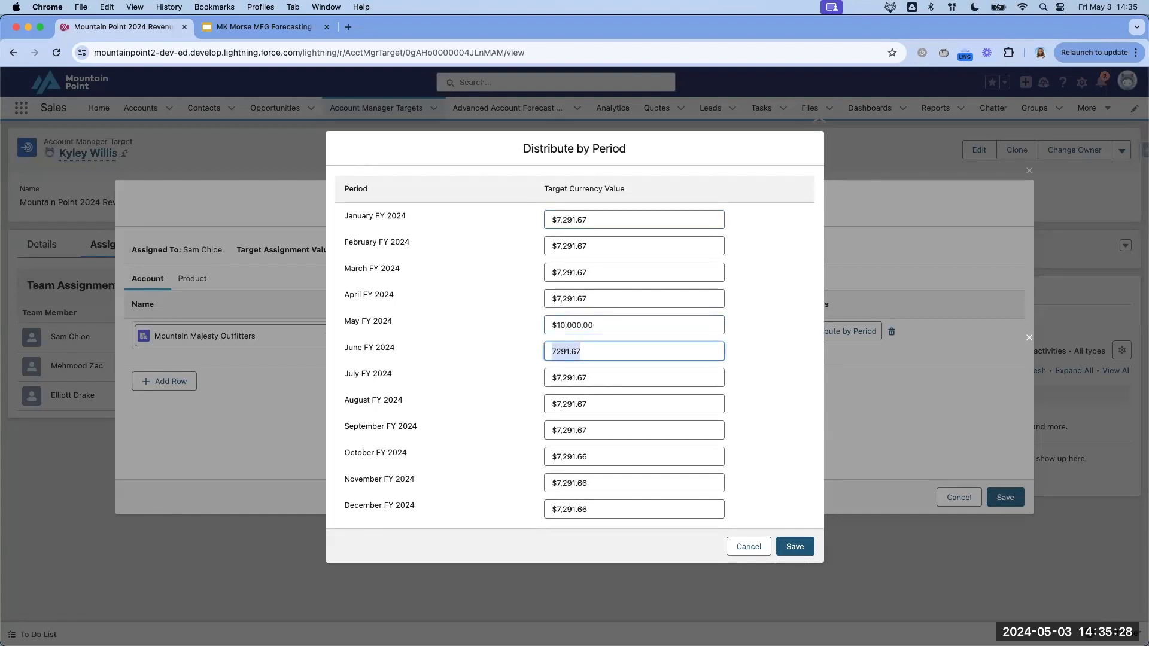
pyautogui.click(756, 327)
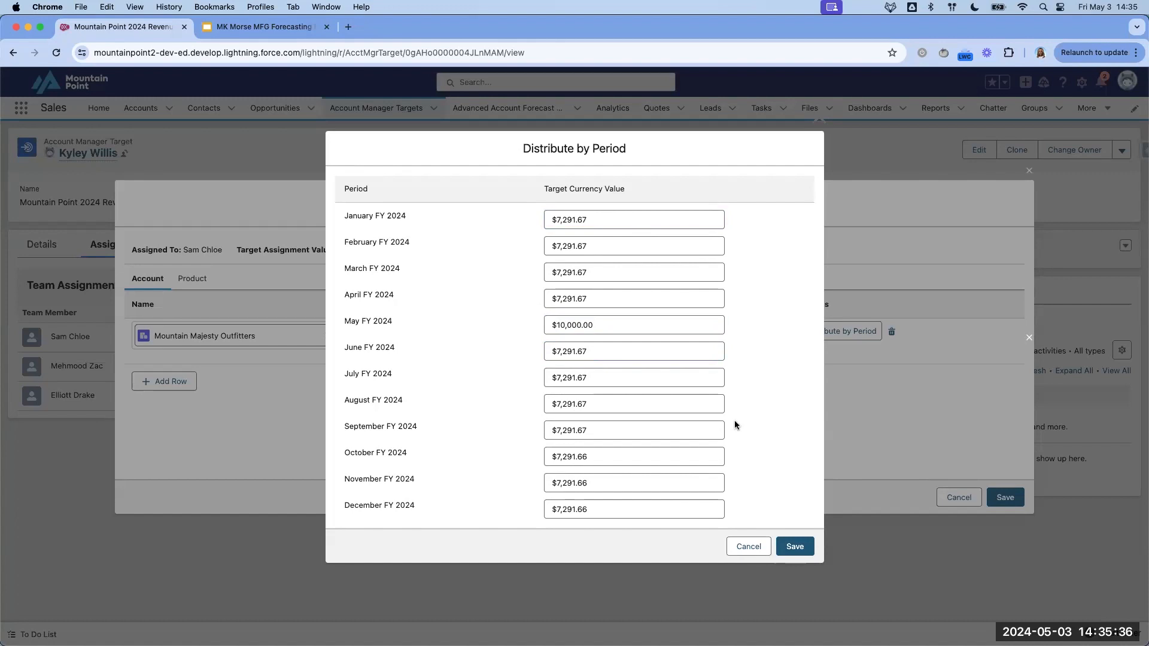
pyautogui.click(756, 549)
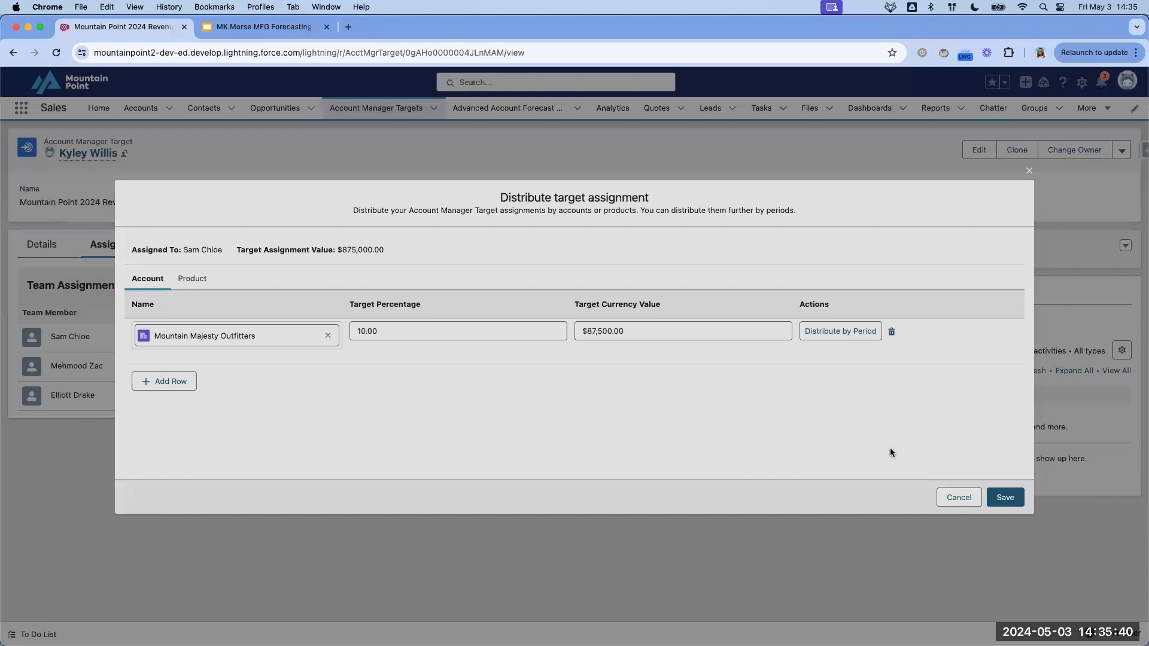
# Step: Review the product distribution for 4 Slide Harness, including its target percentage and currency value, and return to the account distribution
pyautogui.click(192, 278)
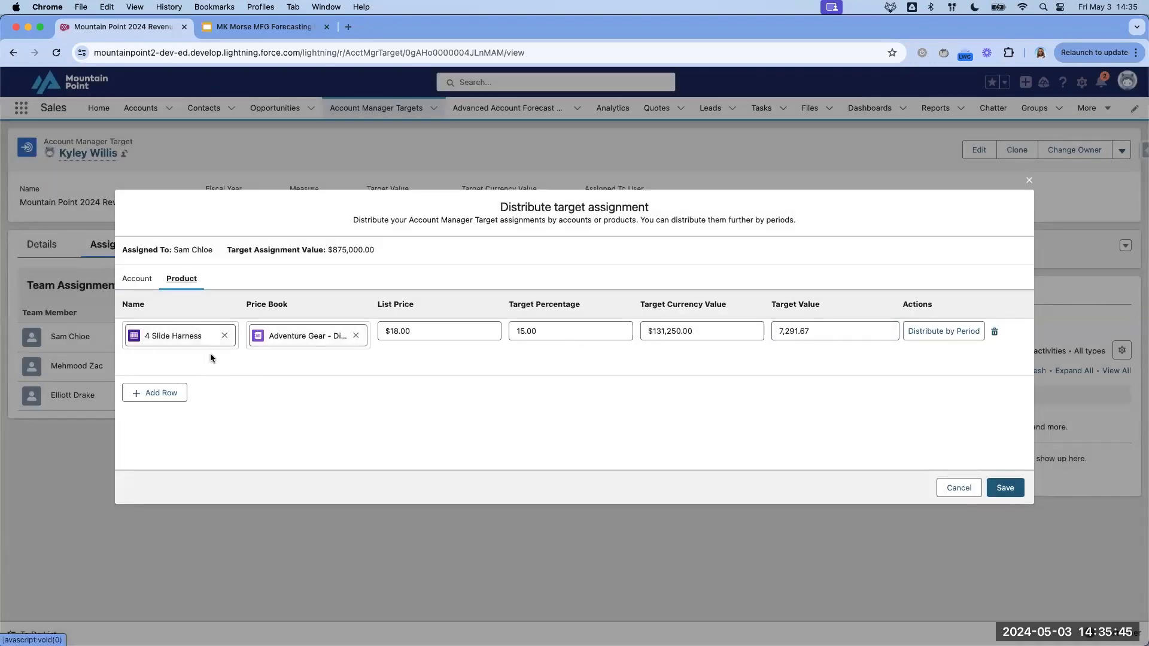
pyautogui.click(703, 333)
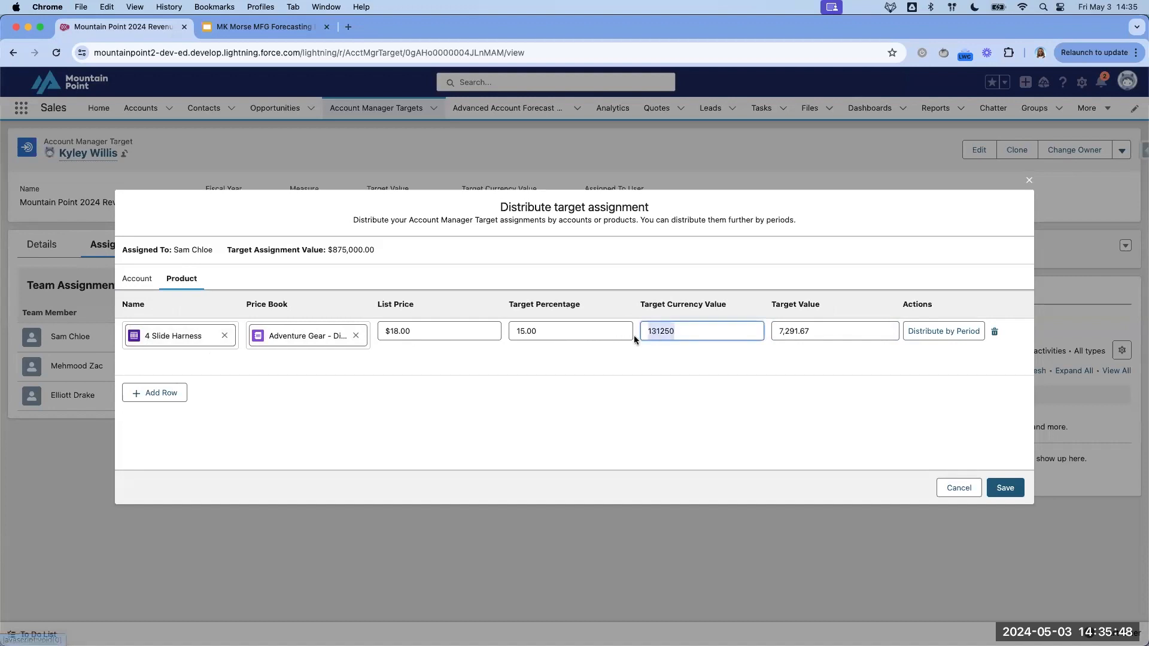
pyautogui.moveTo(535, 331); pyautogui.dragTo(516, 331)
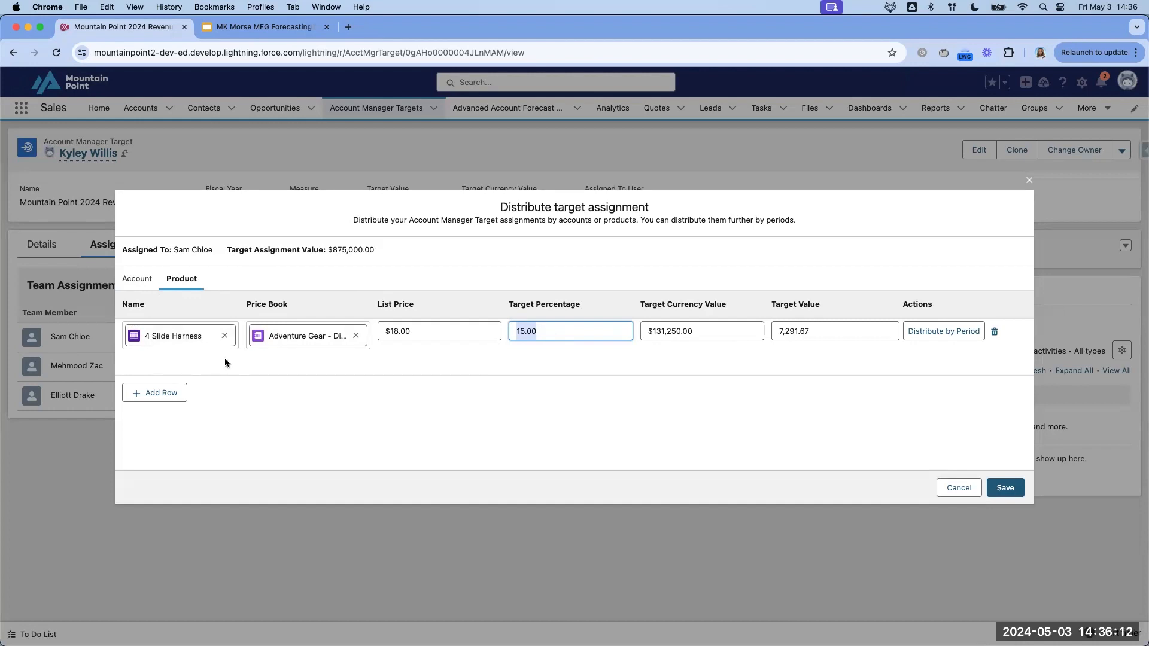
pyautogui.click(144, 280)
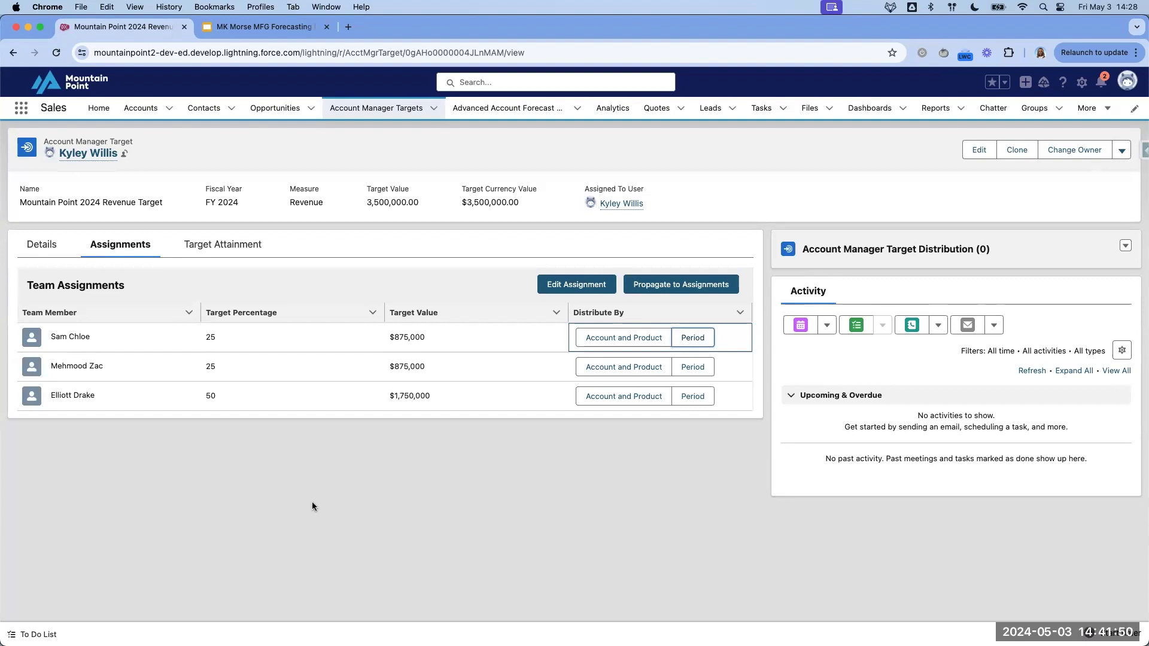
# Step: Review the account manager target's header details and the first team member's row in Team Assignments
pyautogui.moveTo(41, 136); pyautogui.dragTo(150, 171)
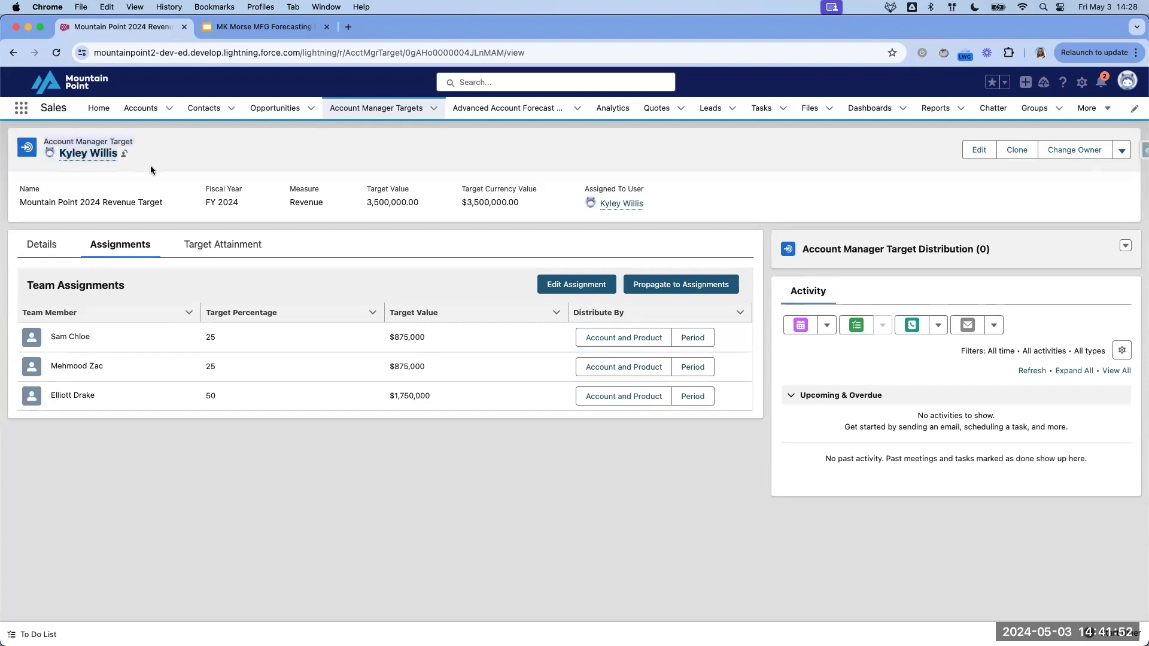
pyautogui.click(133, 173)
pyautogui.moveTo(21, 186); pyautogui.dragTo(524, 212)
pyautogui.click(464, 213)
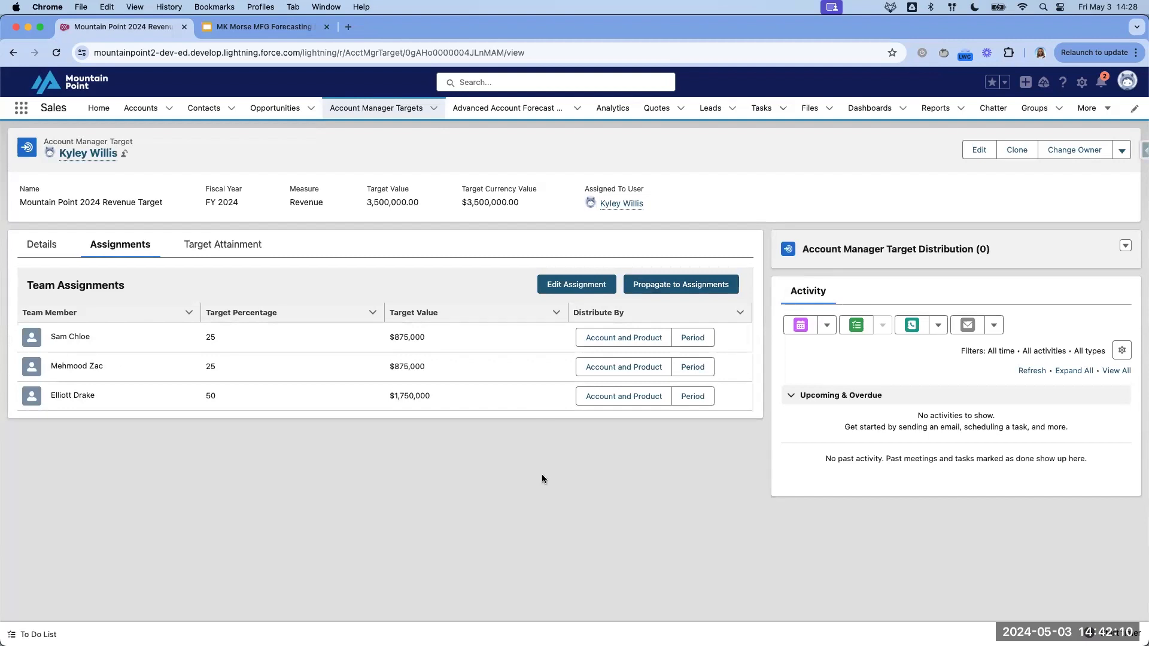
pyautogui.click(59, 339)
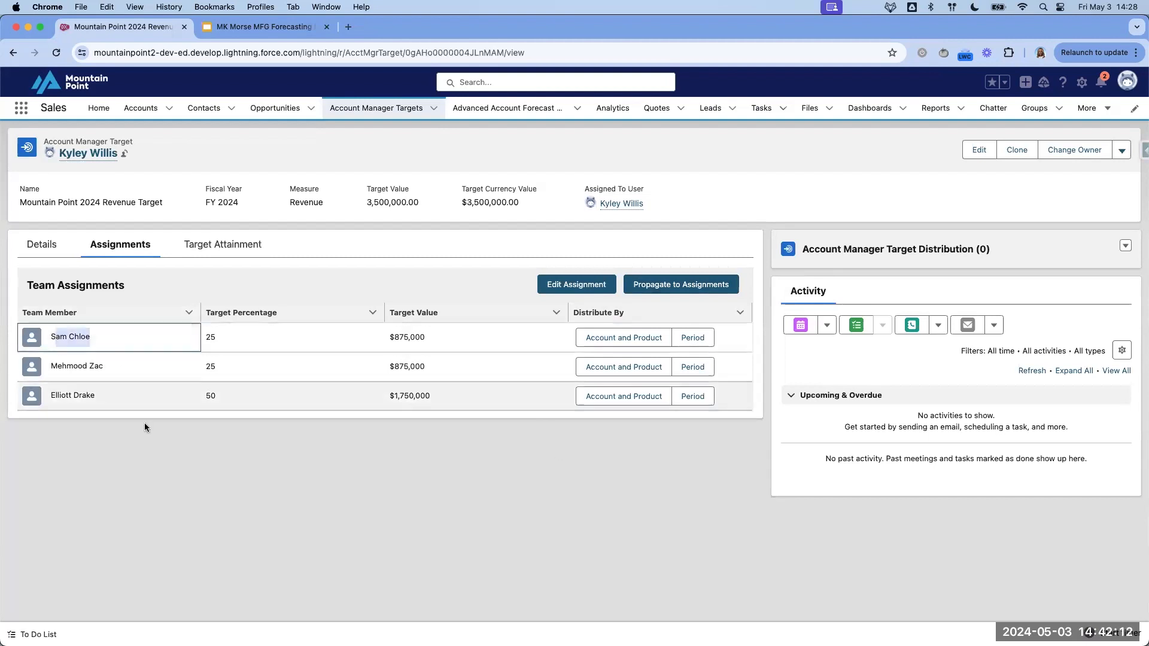
pyautogui.click(173, 477)
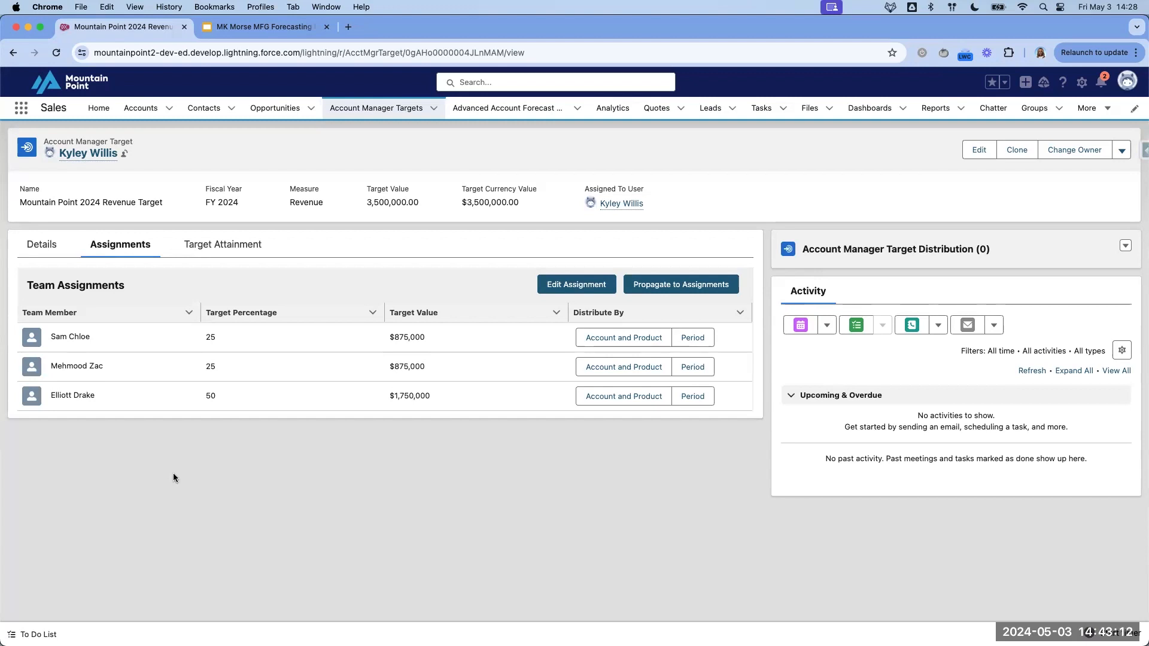
pyautogui.moveTo(142, 140); pyautogui.dragTo(46, 141)
pyautogui.click(386, 140)
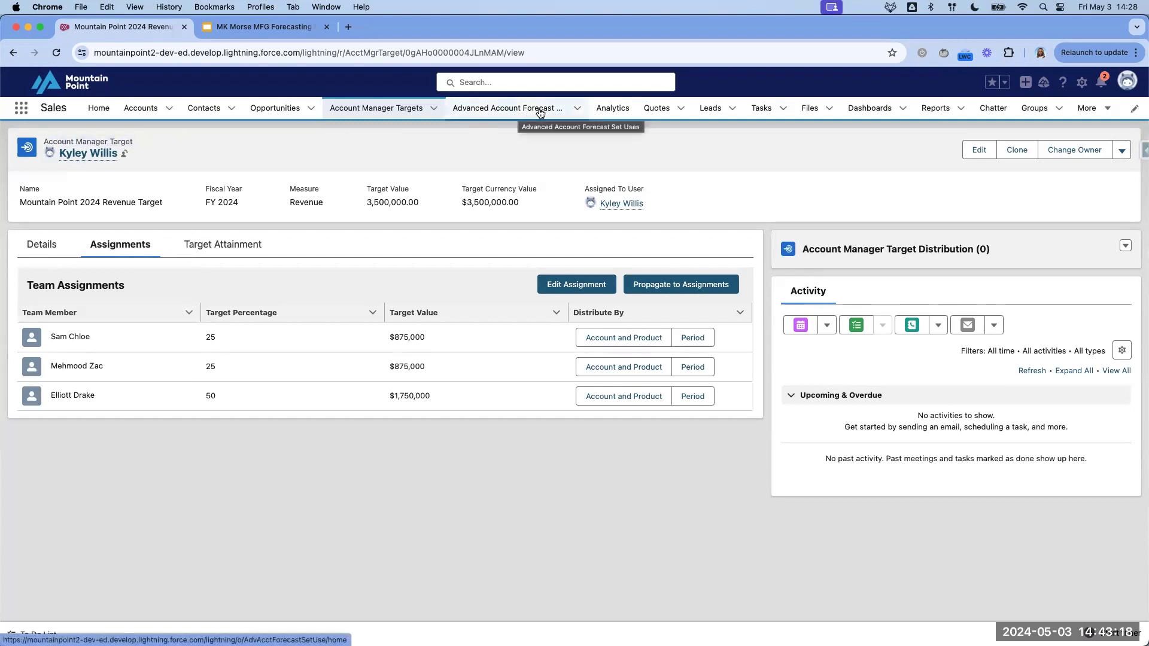
# Step: View the Mountain Majesty Outfitters advanced account forecast and return to the most recent Mountain Point 2024 Revenue Target
pyautogui.click(578, 109)
pyautogui.click(541, 180)
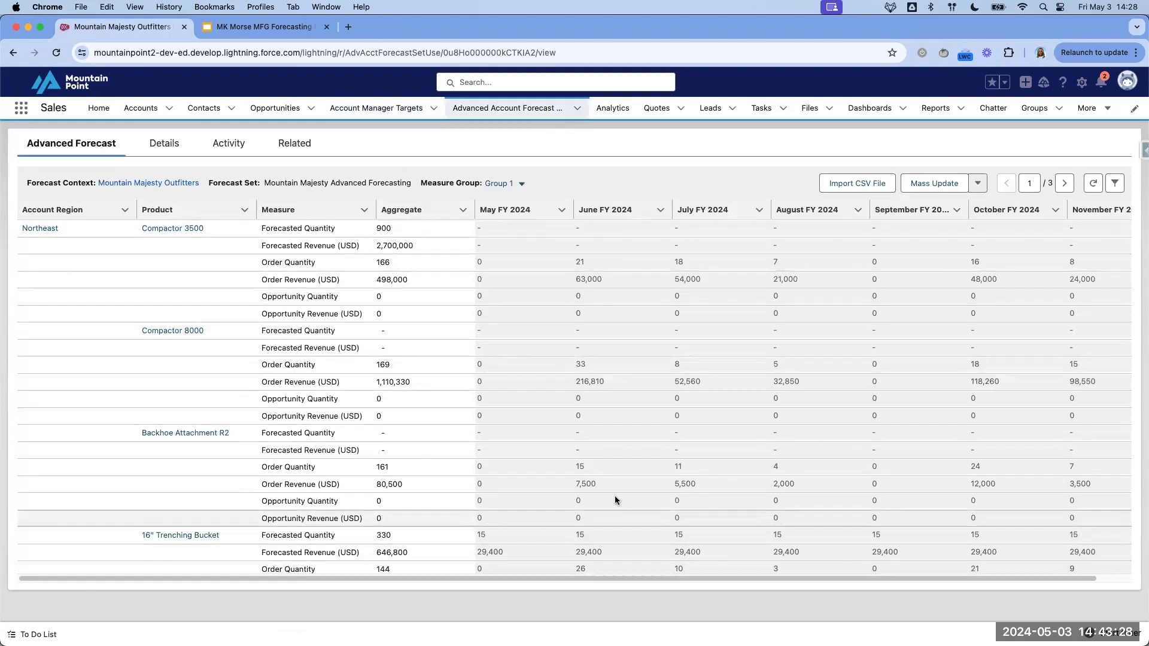
pyautogui.click(433, 108)
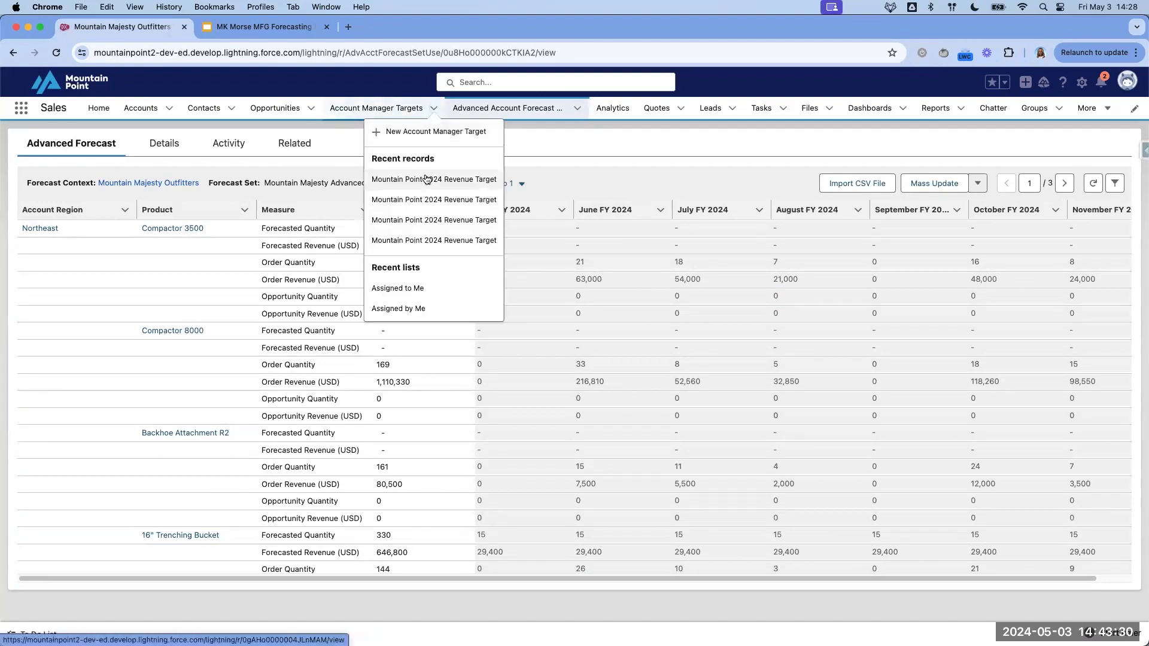
pyautogui.click(426, 179)
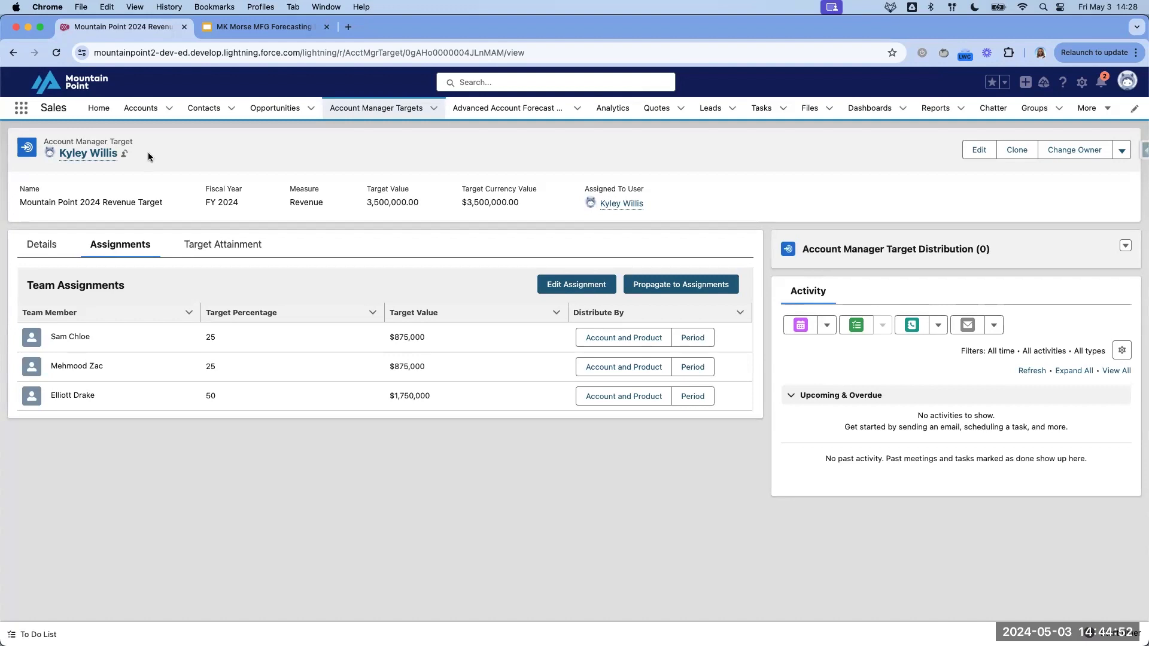
# Step: Review the first team member under Team Assignments and the revenue target's header details
pyautogui.moveTo(95, 154)
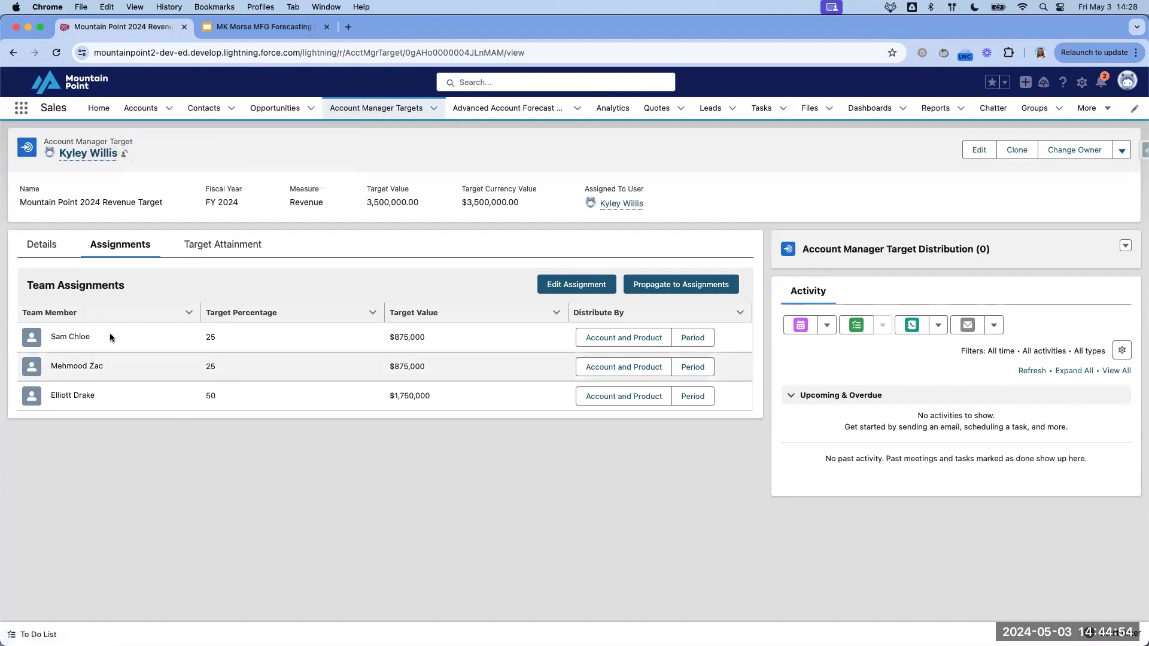
pyautogui.tripleClick(69, 336)
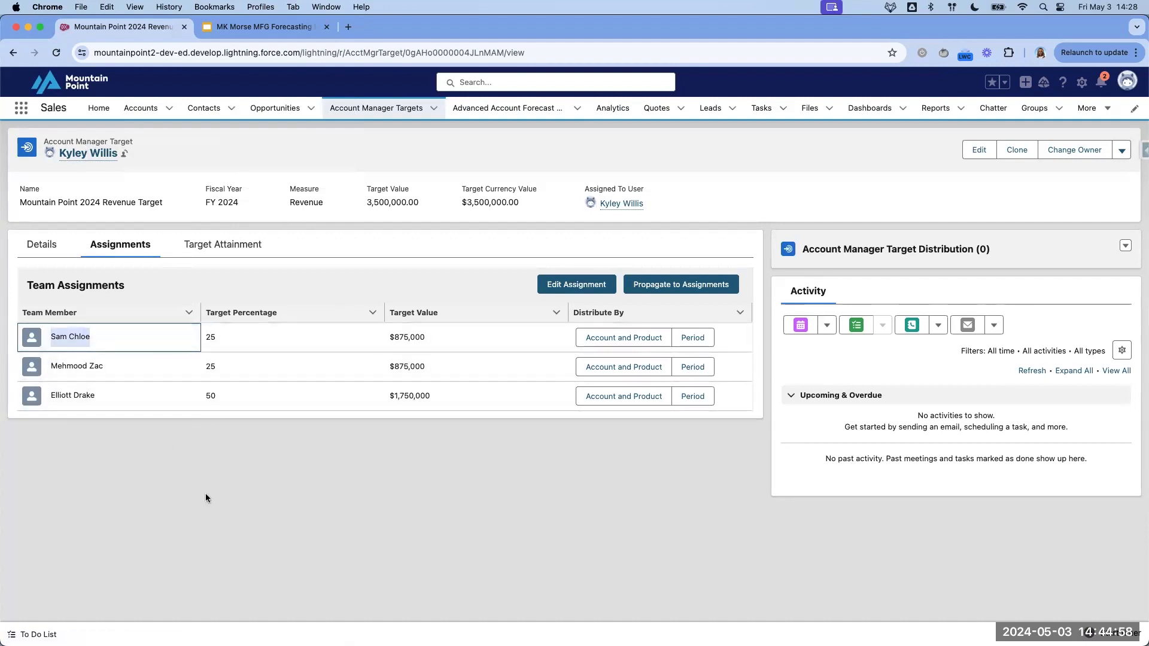
pyautogui.moveTo(37, 203); pyautogui.dragTo(475, 214)
pyautogui.click(475, 214)
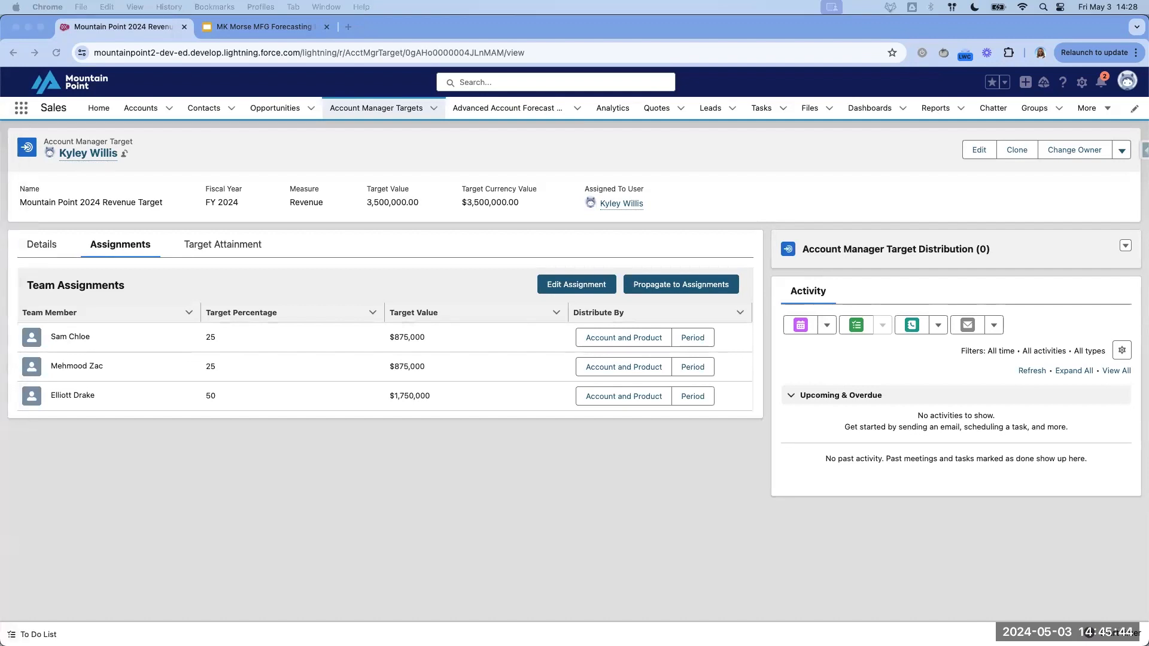
# Step: Bring up the Home page of the session logged in as the first team member and dismiss the Go Mobile pop-up
pyautogui.moveTo(0, 75); pyautogui.dragTo(193, 28)
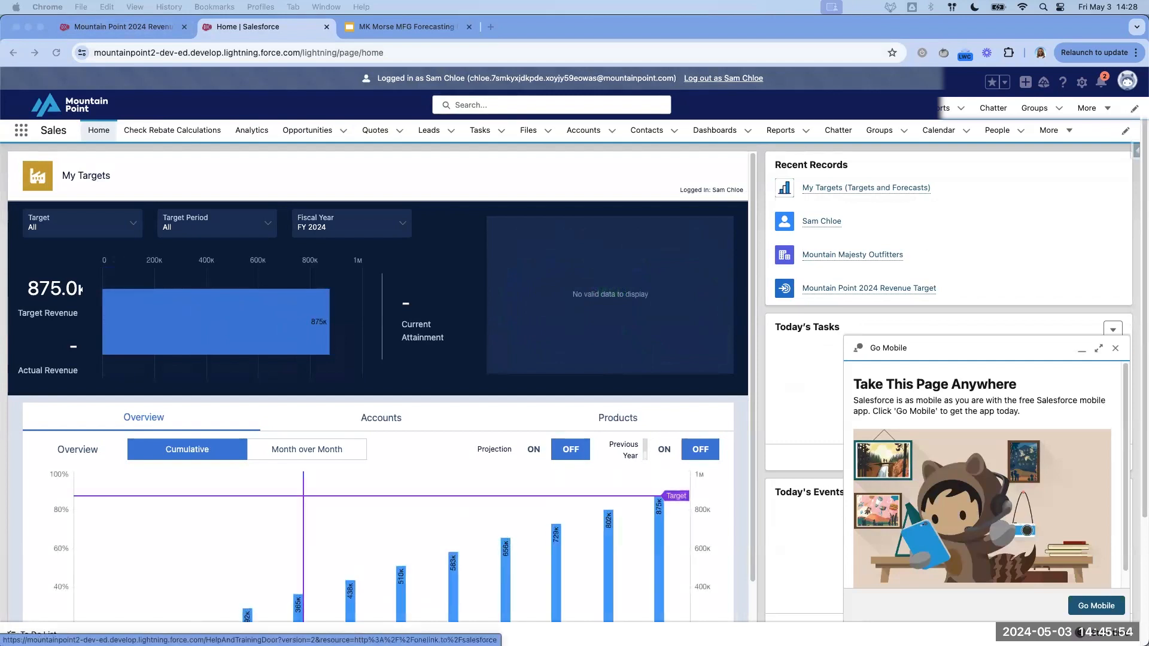
pyautogui.click(1116, 349)
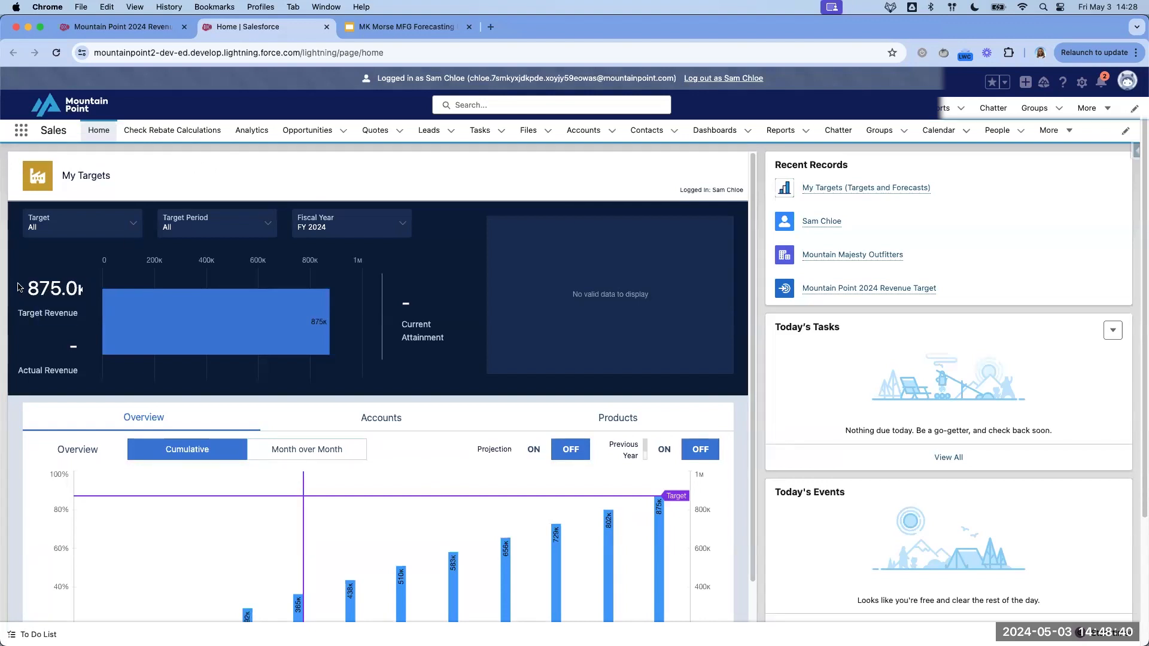
pyautogui.moveTo(36, 293)
# Step: Switch the My Targets overview chart to Month over Month with Projection and Previous Year turned on
pyautogui.scroll(-3, 670, 270)
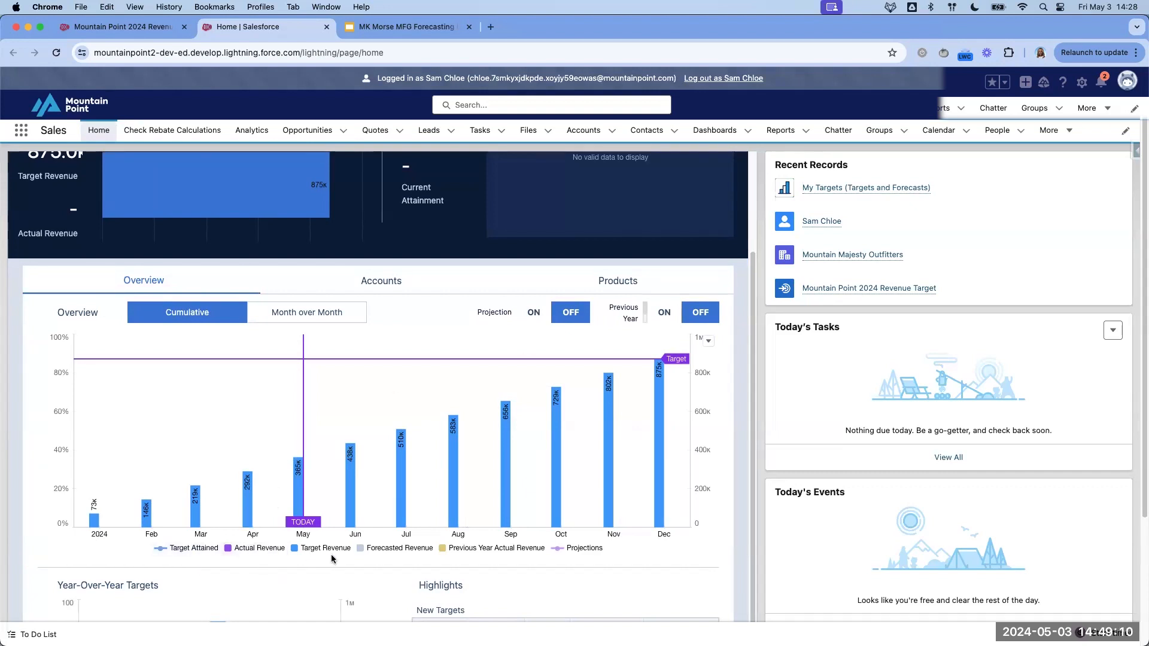
pyautogui.click(301, 311)
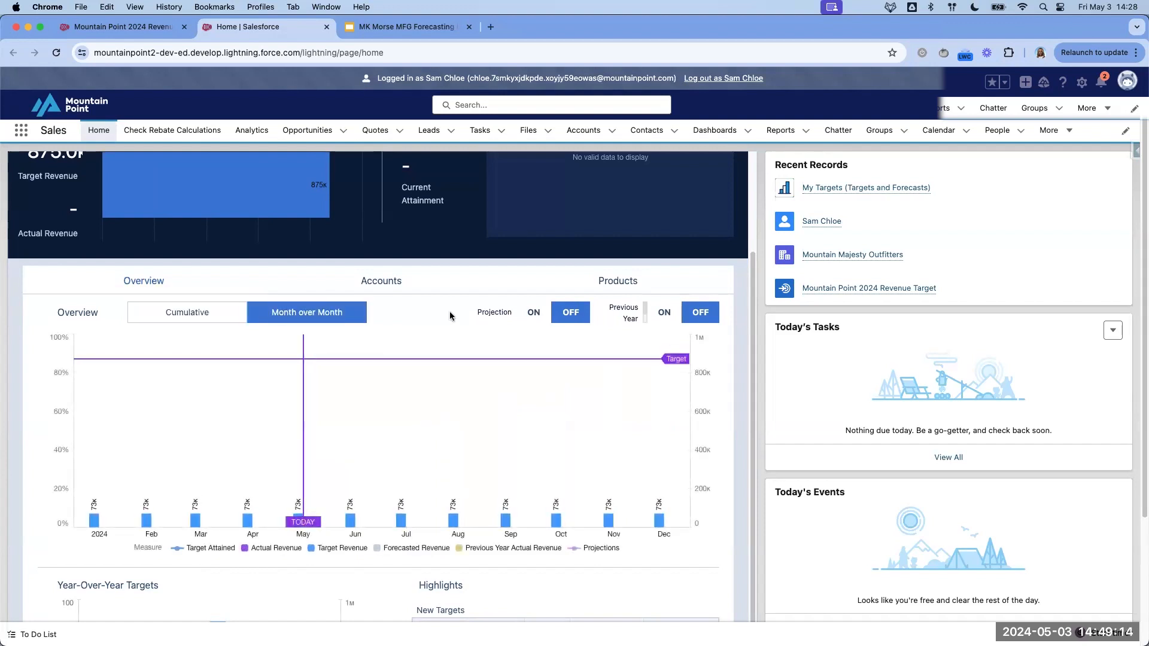
pyautogui.click(542, 313)
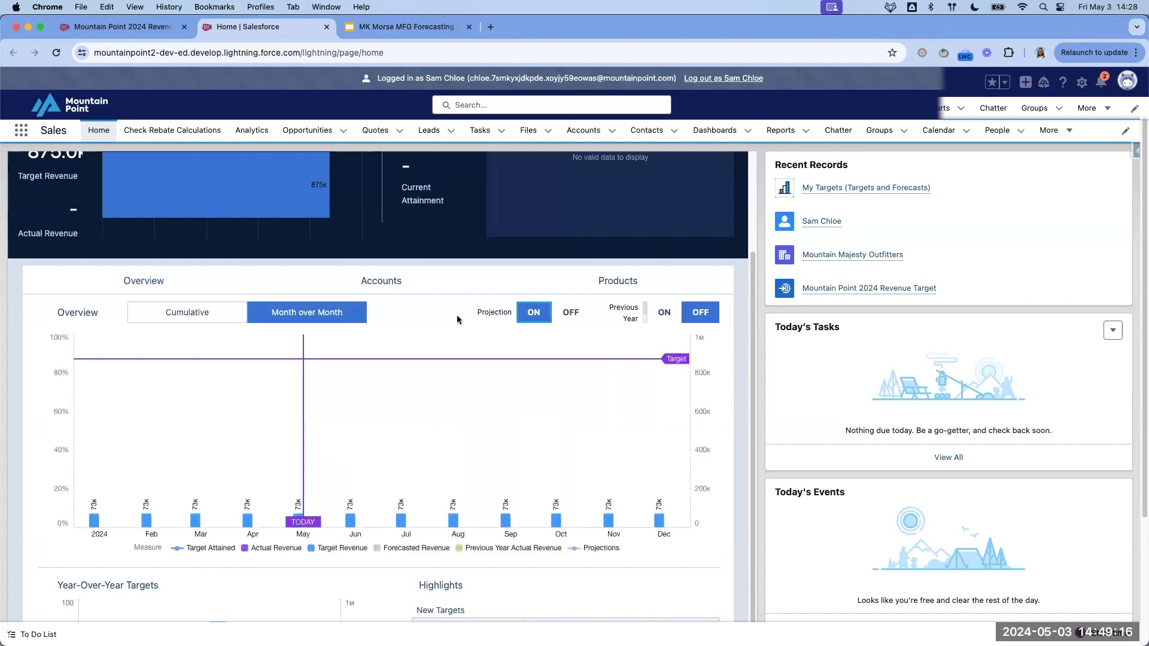
pyautogui.click(665, 313)
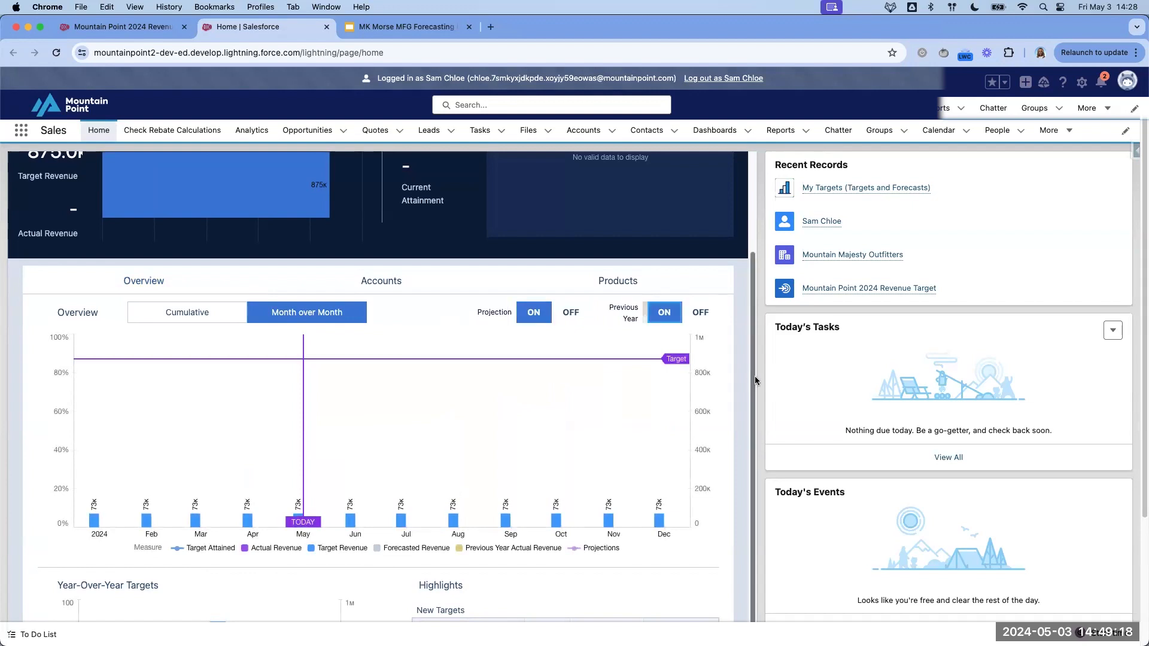
# Step: Examine the Year-Over-Year Targets chart and the New Targets and Target Increase > 30% highlights in My Targets
pyautogui.scroll(-1, 752, 370)
pyautogui.scroll(-1, 752, 371)
pyautogui.scroll(-1, 751, 371)
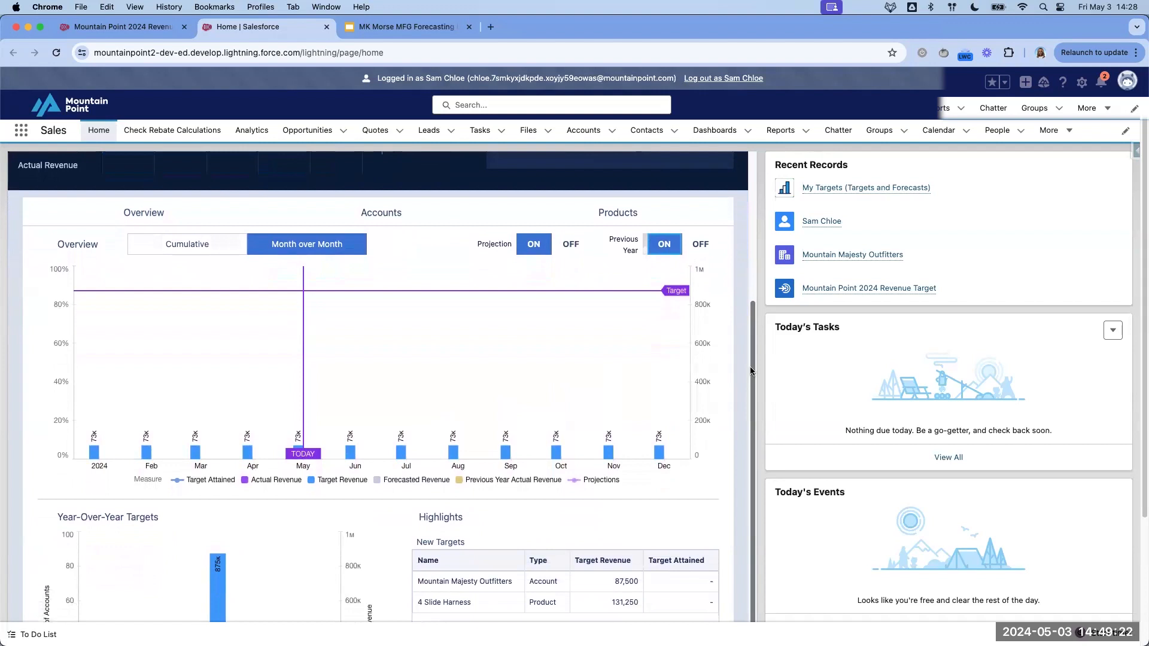
pyautogui.scroll(-1, 752, 370)
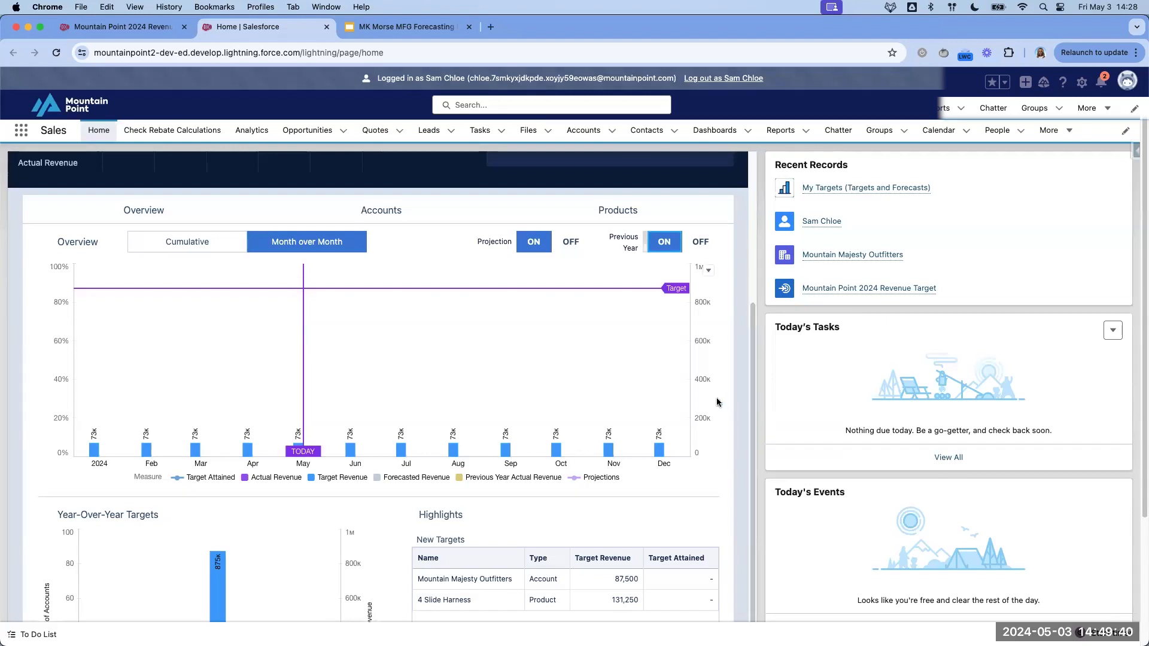
pyautogui.scroll(-1, 716, 397)
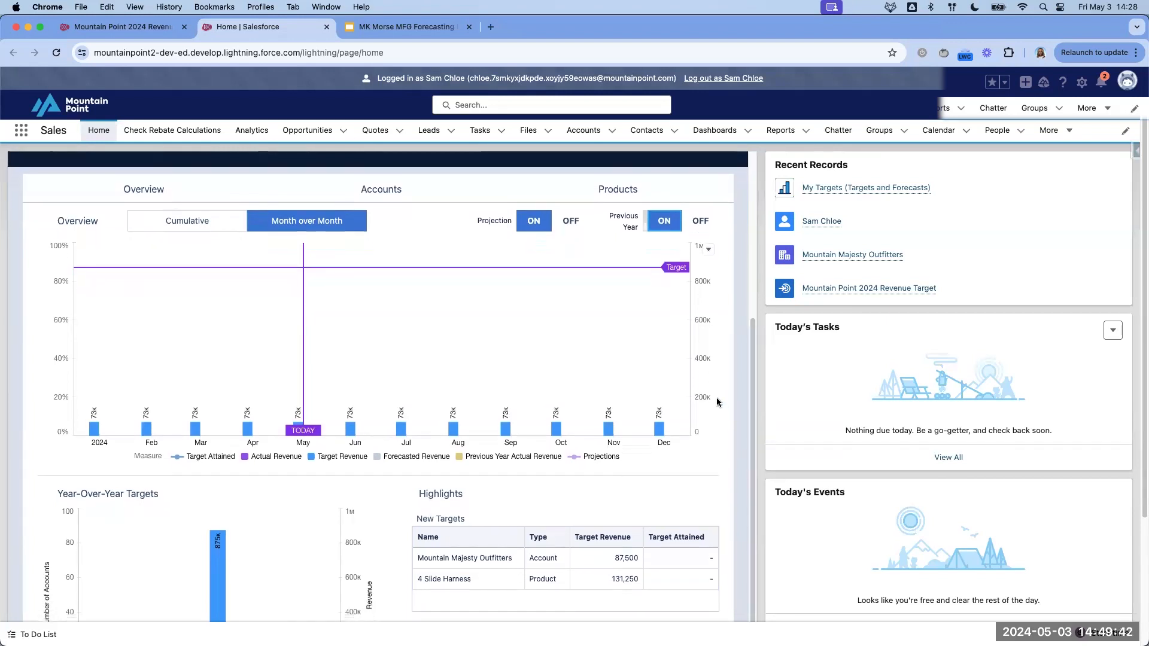
pyautogui.scroll(-5, 716, 397)
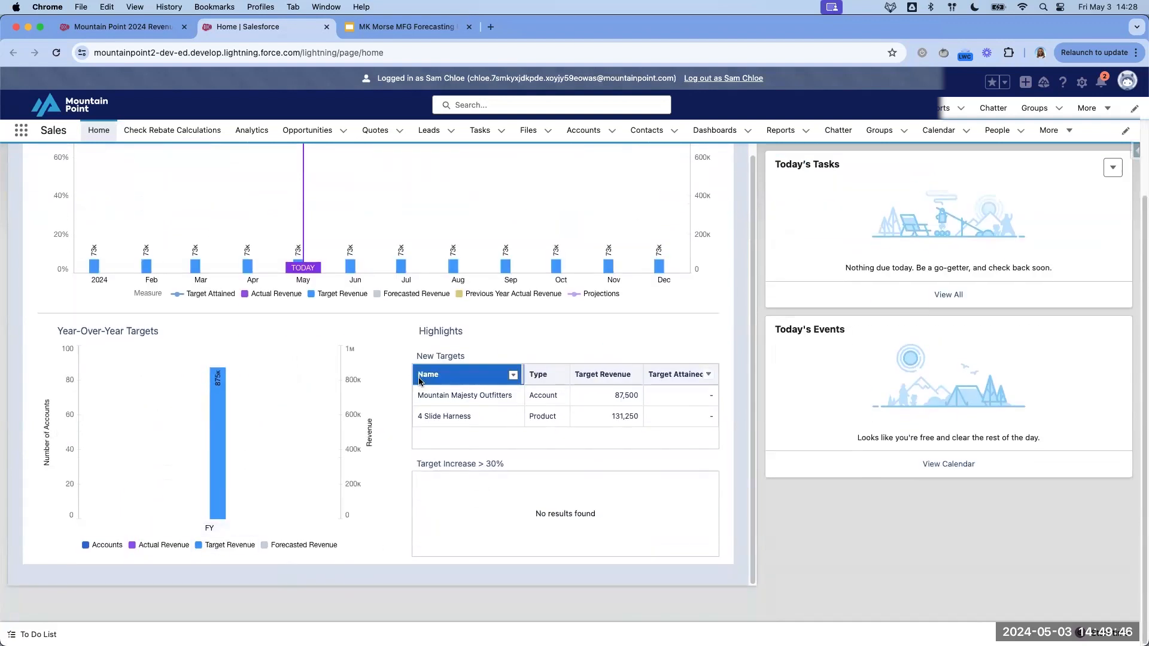
pyautogui.moveTo(418, 395); pyautogui.dragTo(671, 415)
pyautogui.click(681, 344)
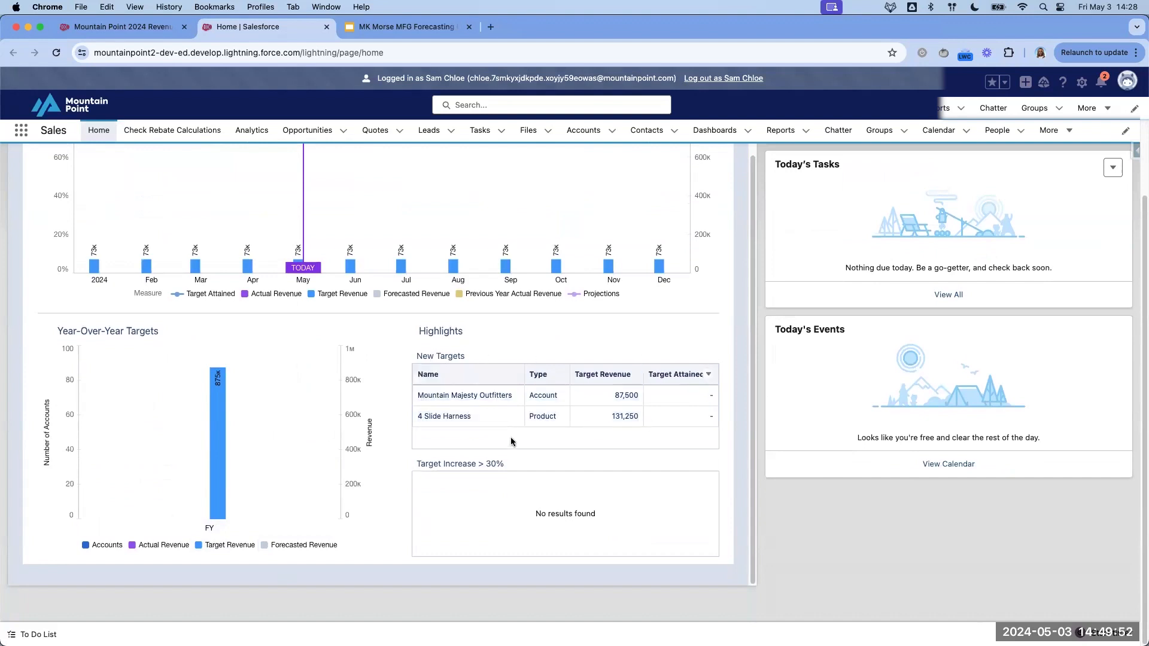
pyautogui.moveTo(417, 465); pyautogui.dragTo(503, 465)
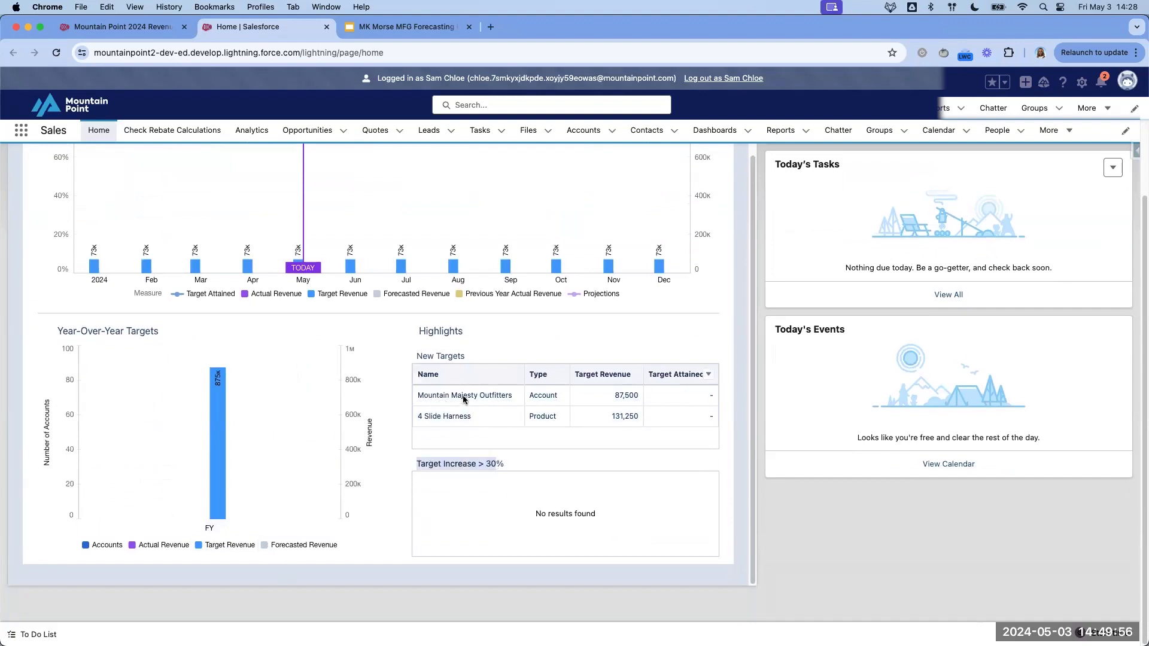
pyautogui.click(550, 334)
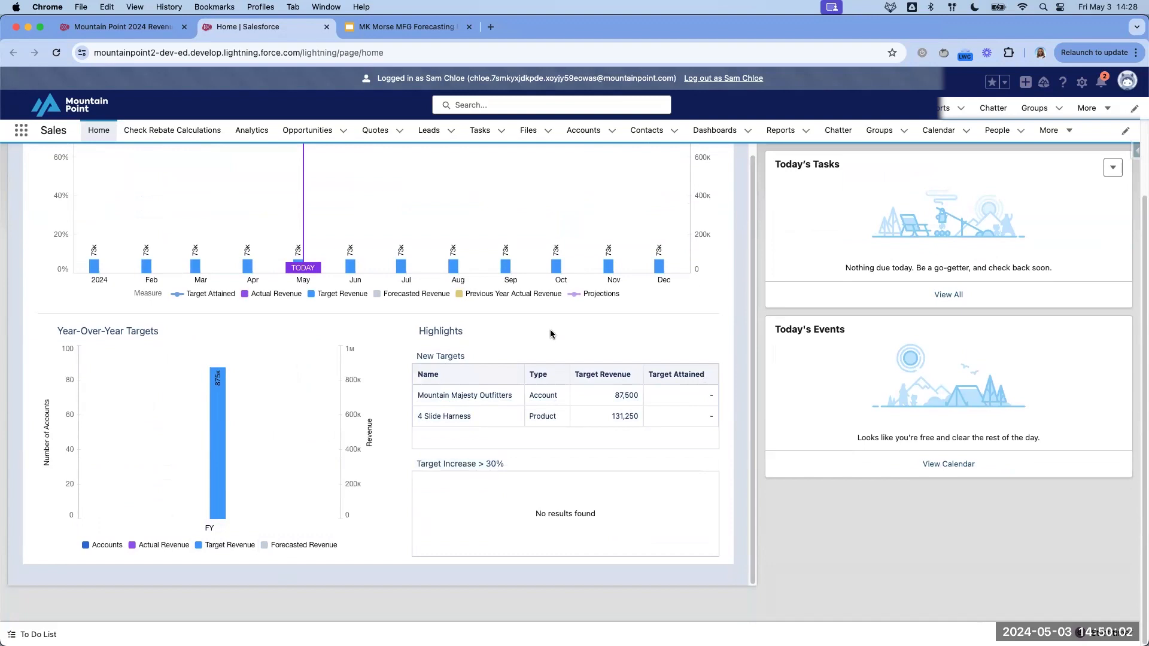
pyautogui.moveTo(512, 464); pyautogui.dragTo(422, 464)
pyautogui.click(380, 532)
pyautogui.scroll(4, 736, 430)
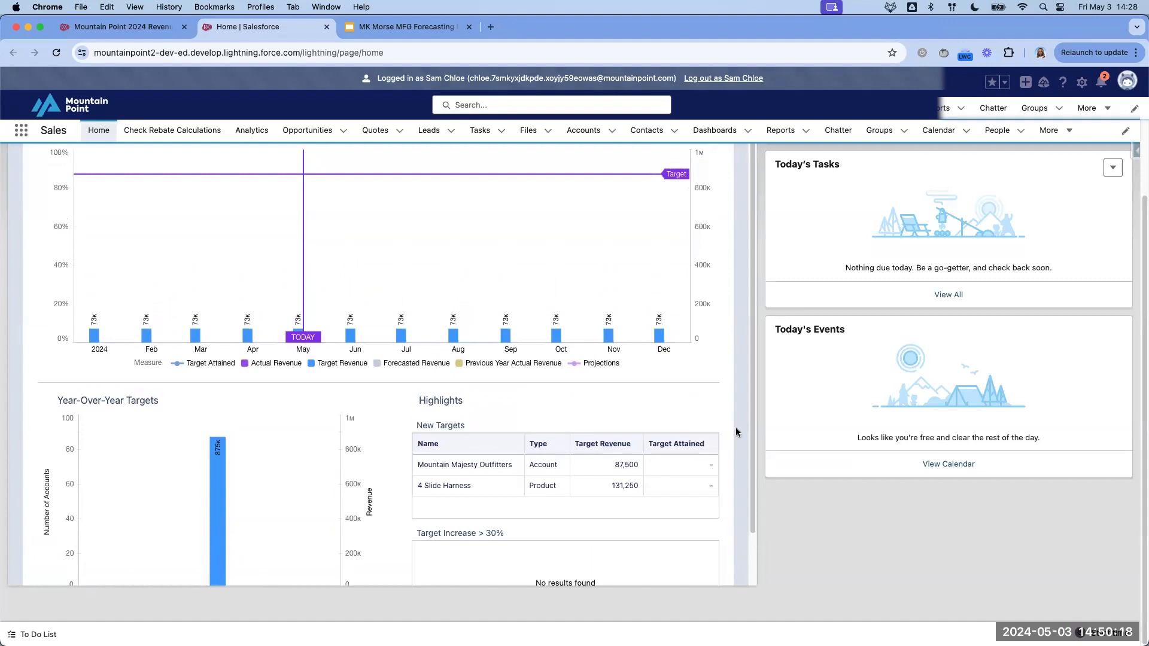
pyautogui.scroll(4, 735, 427)
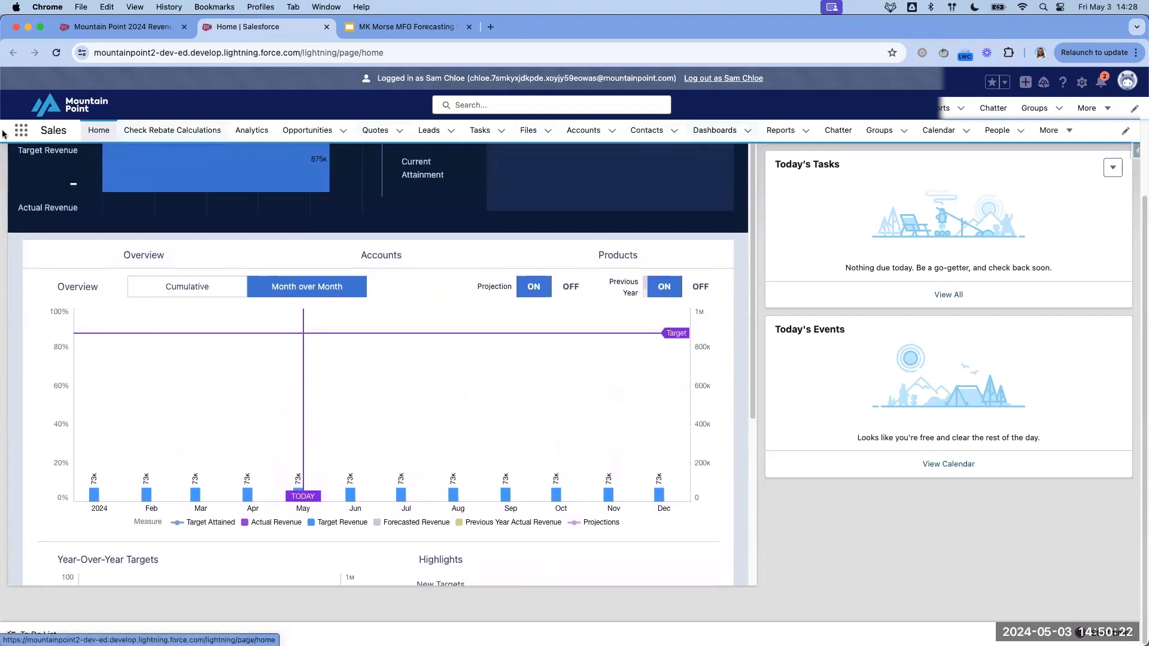
# Step: Find Account Manager Targets in the app launcher and open the Mountain Point 2024 Revenue Target assigned to the team member
pyautogui.click(21, 129)
pyautogui.write('Account Man')
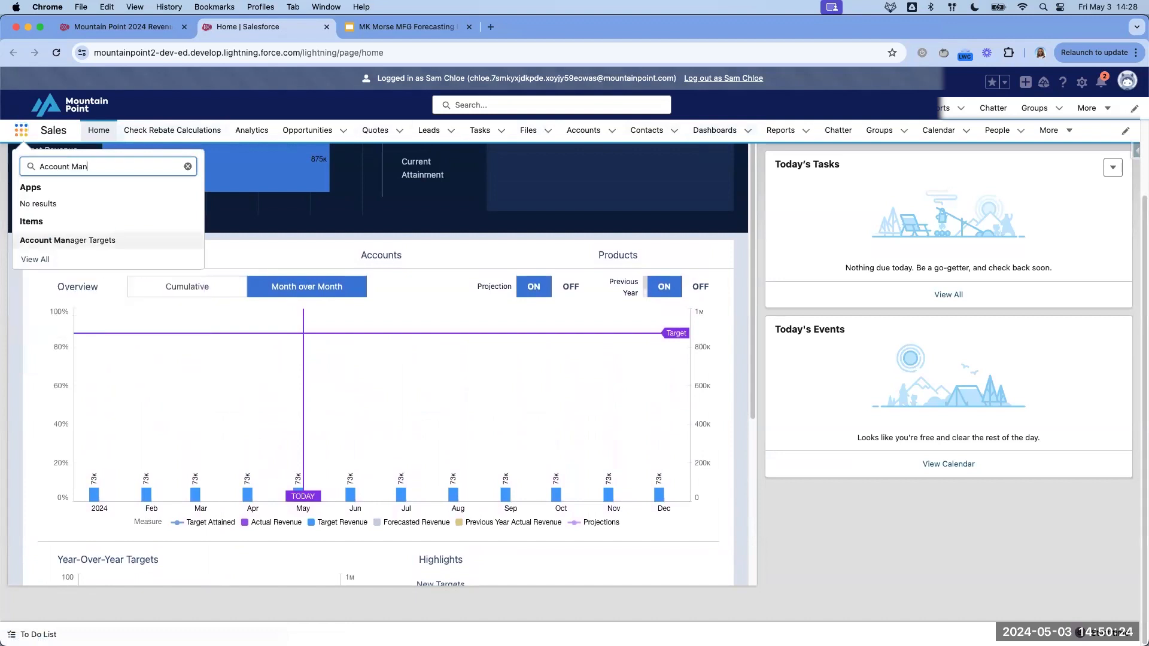
pyautogui.click(75, 242)
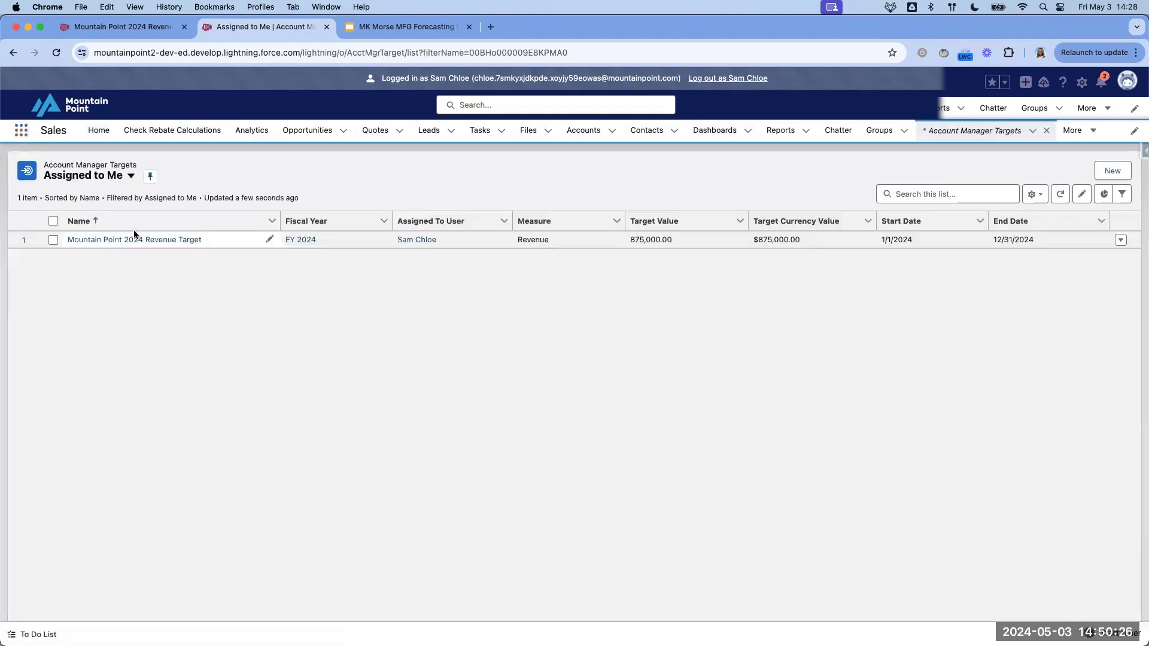
pyautogui.click(135, 241)
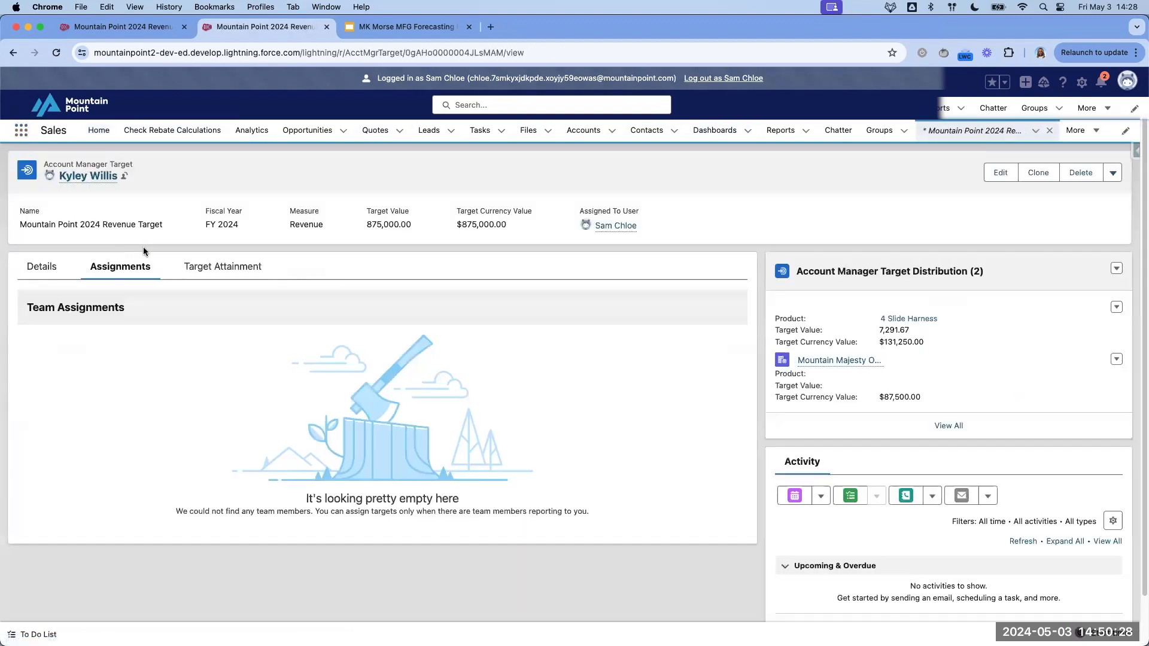
# Step: Review the target's attainment and its full distribution list, including the Target Currency Value for Mountain Majesty Outfitters
pyautogui.click(221, 266)
pyautogui.click(144, 266)
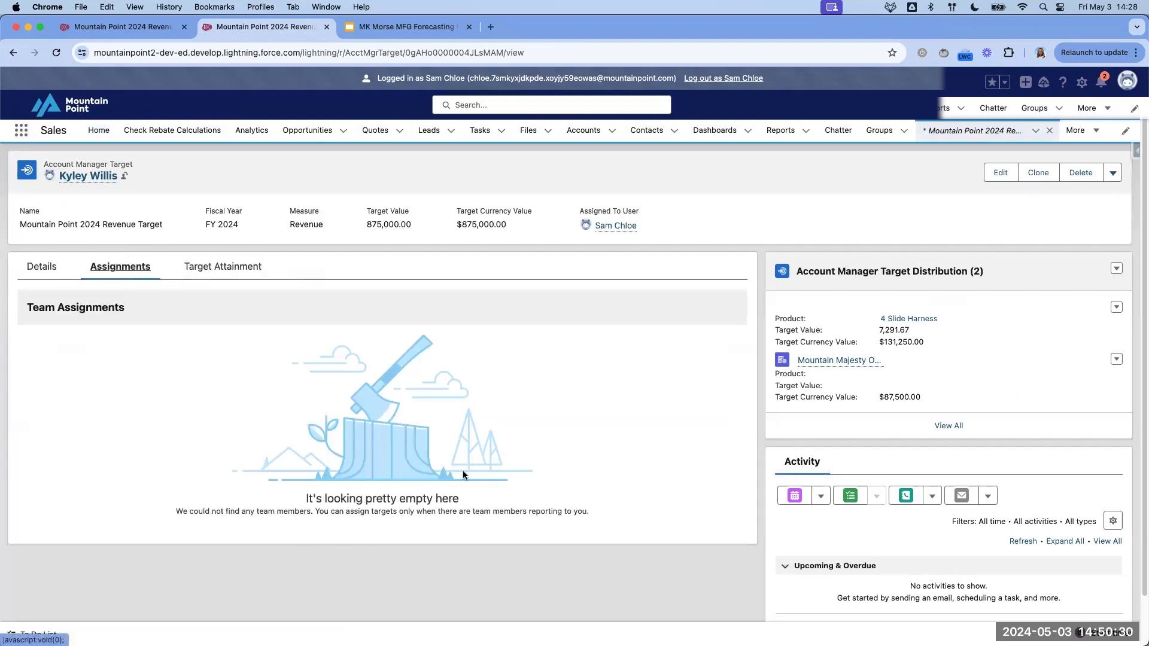
pyautogui.click(239, 275)
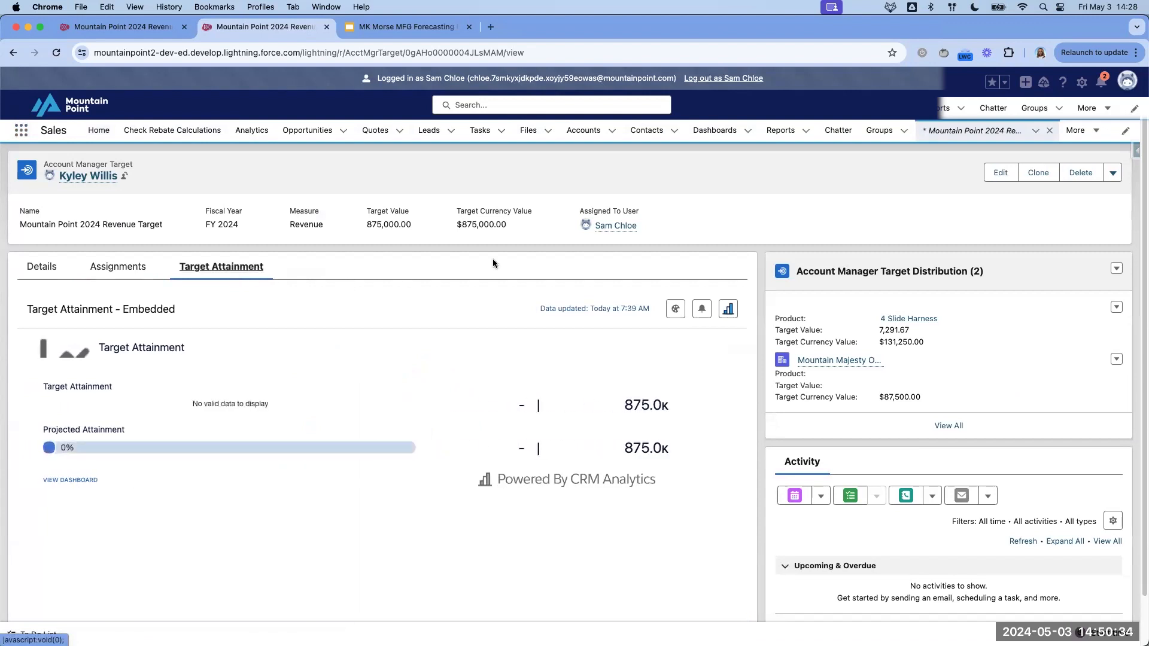
pyautogui.scroll(-1, 516, 395)
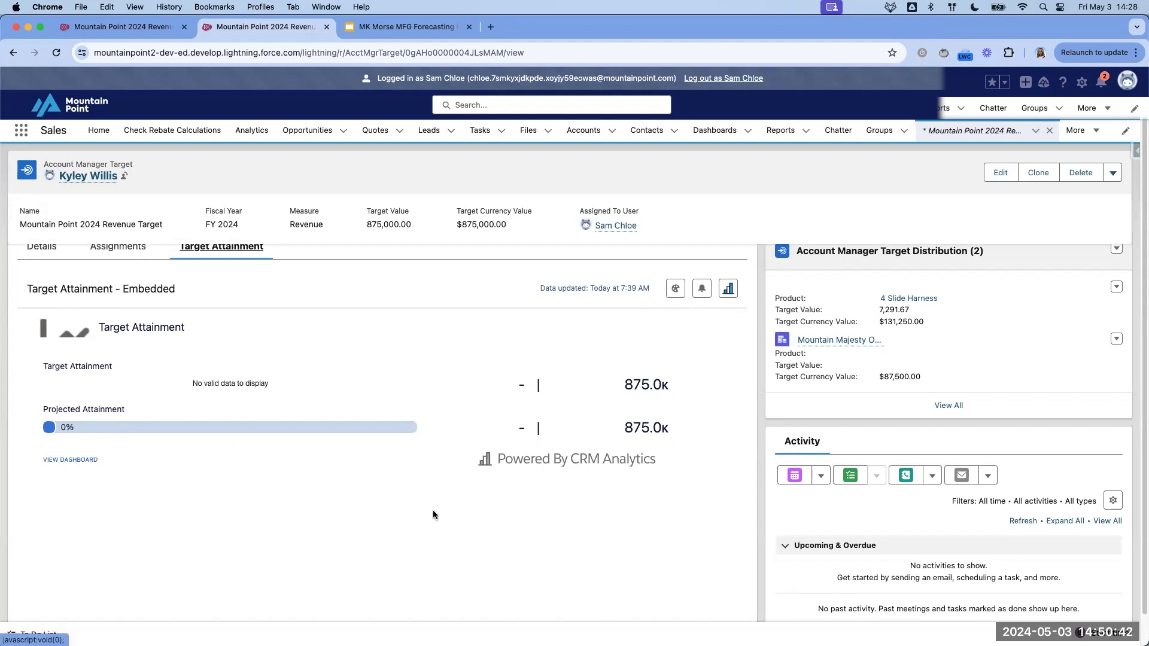
pyautogui.scroll(1, 433, 515)
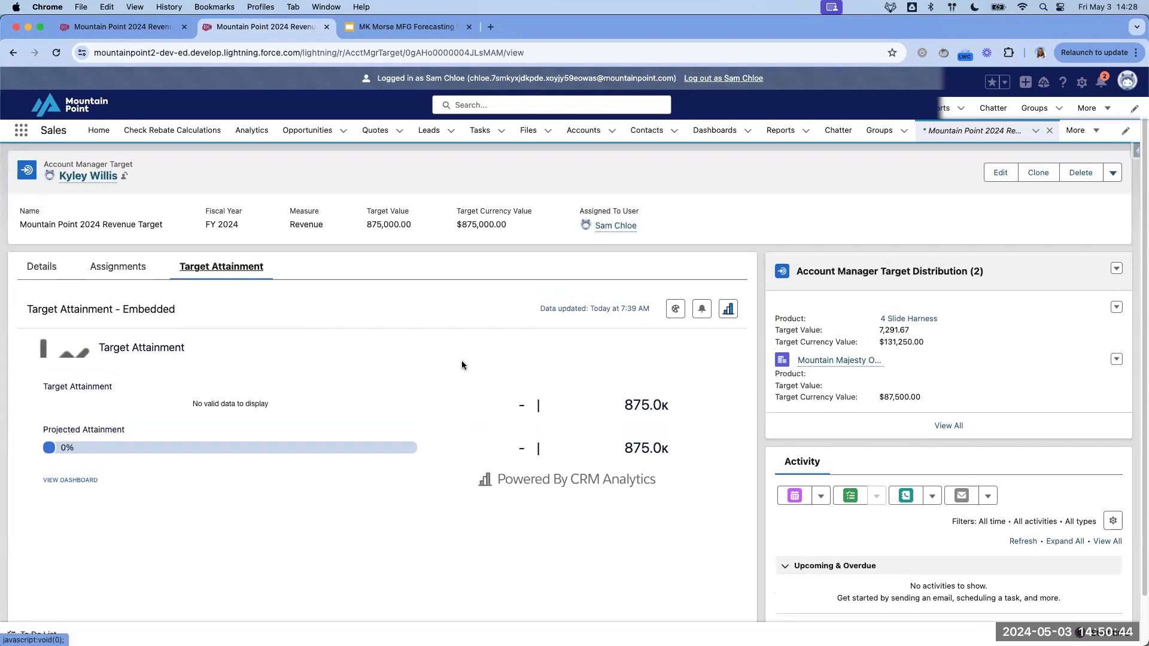
pyautogui.click(956, 428)
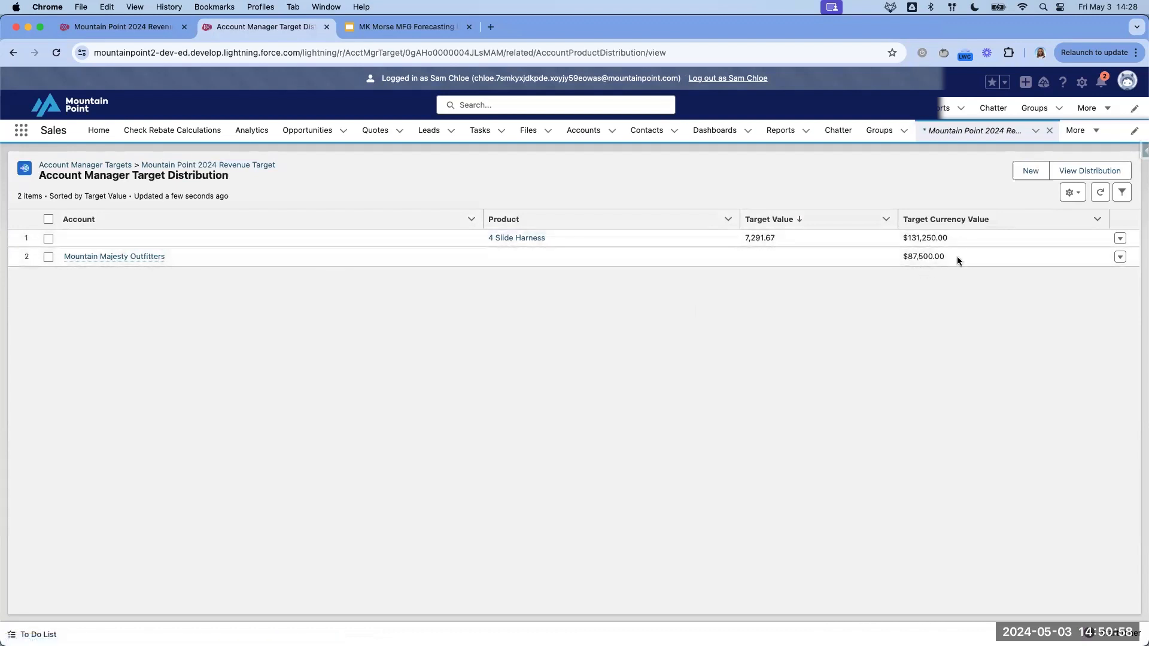
pyautogui.click(925, 257)
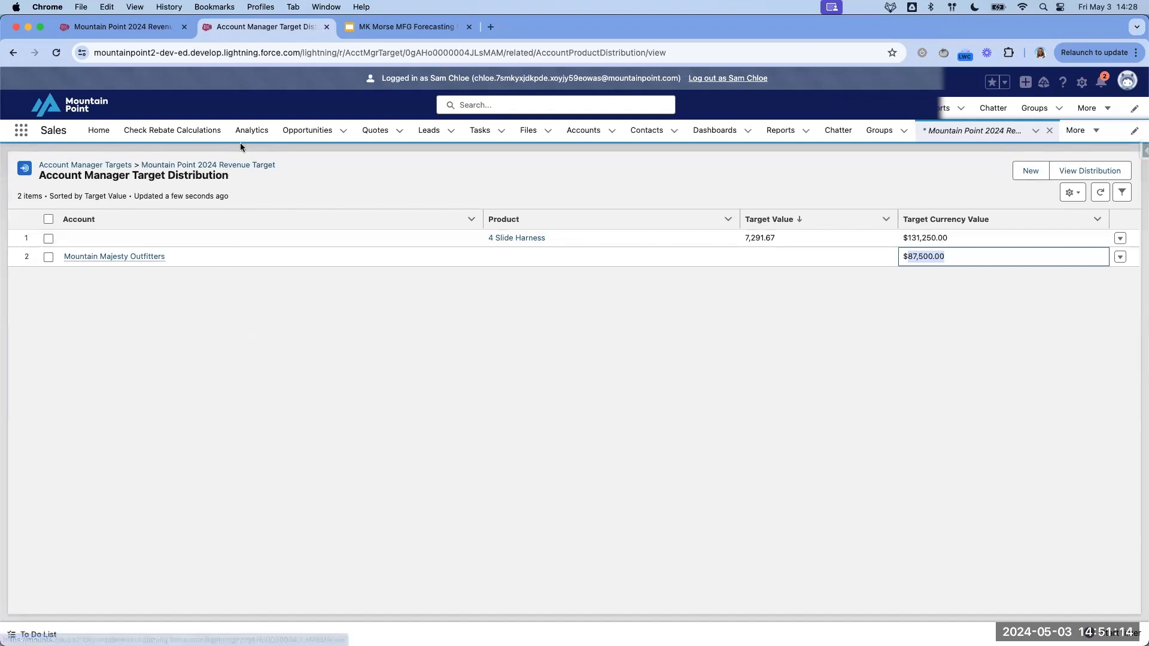
# Step: Return to the Home page and examine the monthly target bars in the My Targets overview
pyautogui.click(100, 136)
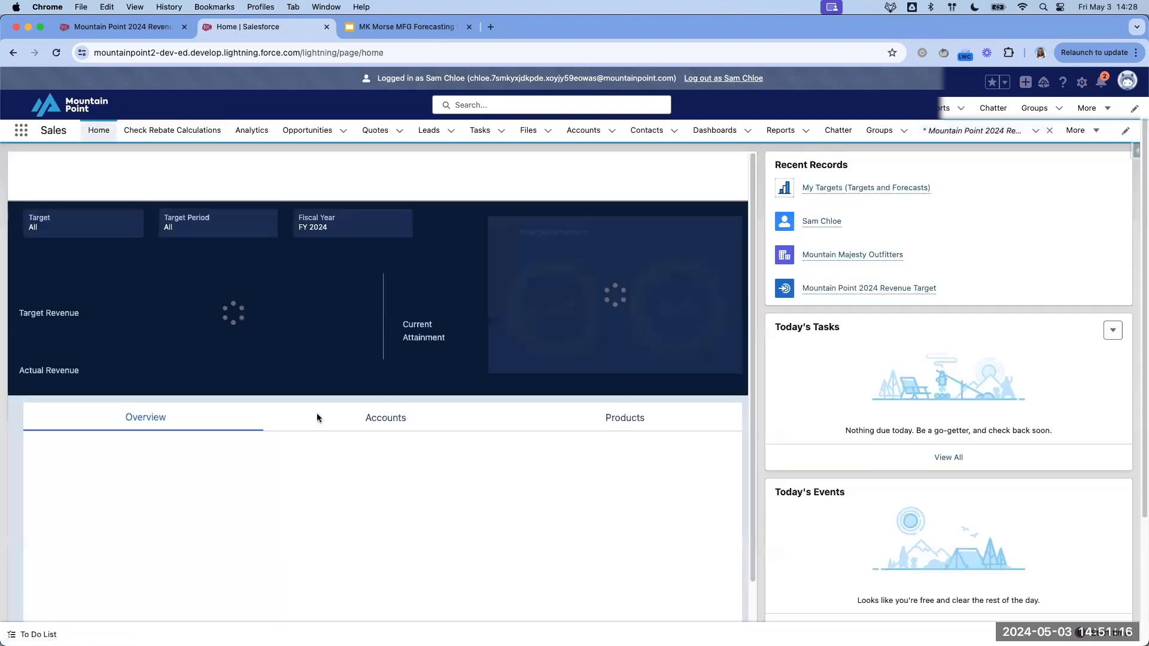
pyautogui.click(313, 429)
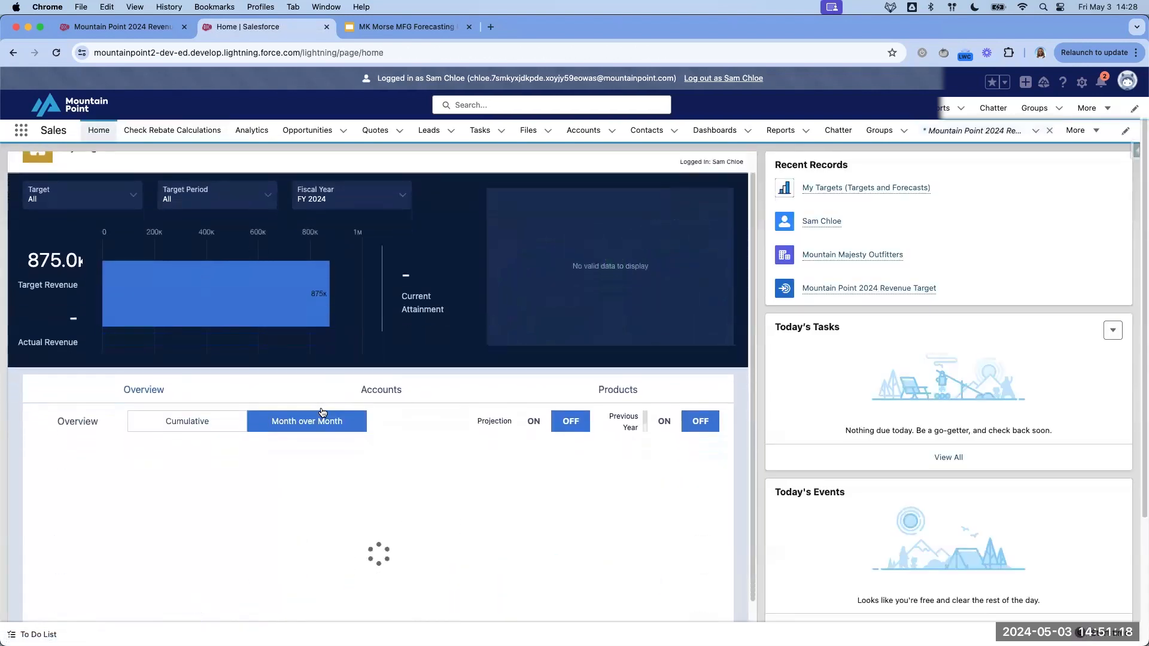
pyautogui.scroll(-3, 323, 413)
pyautogui.moveTo(194, 476)
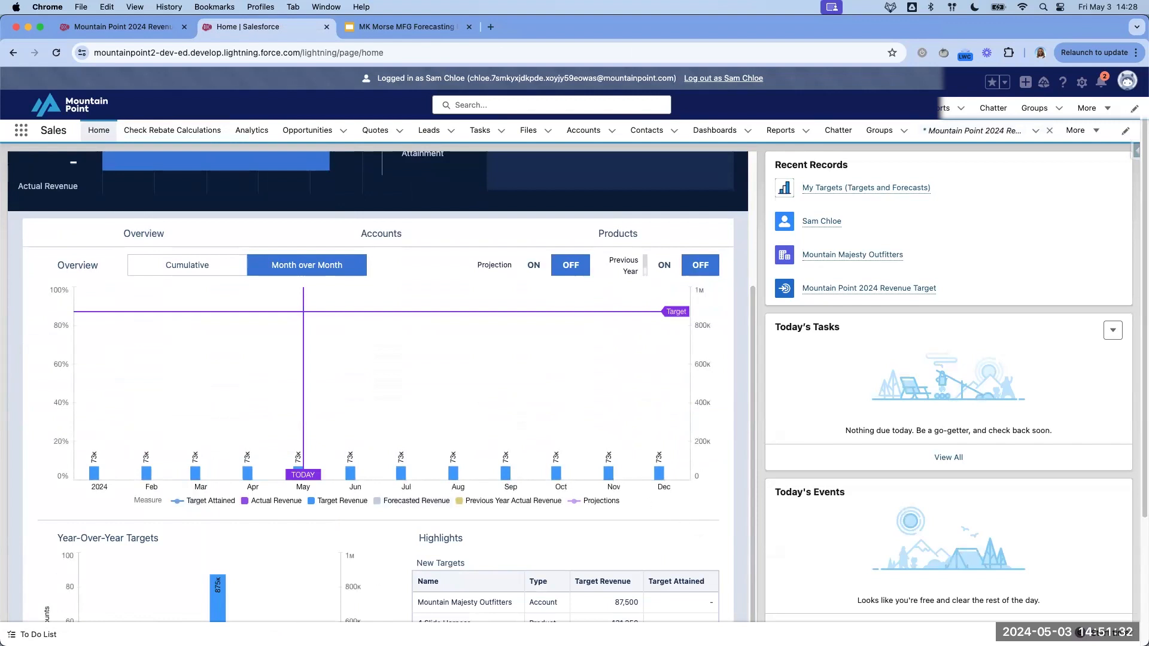
# Step: Log out of the team member's session and return to the manager's own Home page
pyautogui.click(721, 79)
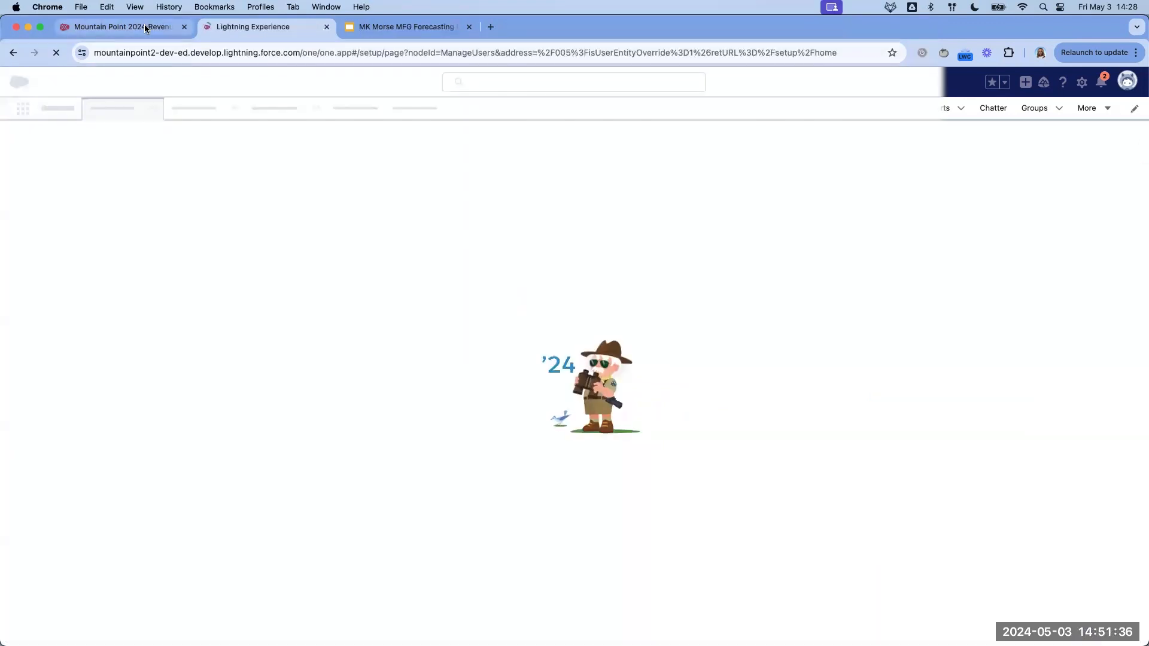
pyautogui.click(145, 28)
pyautogui.click(96, 108)
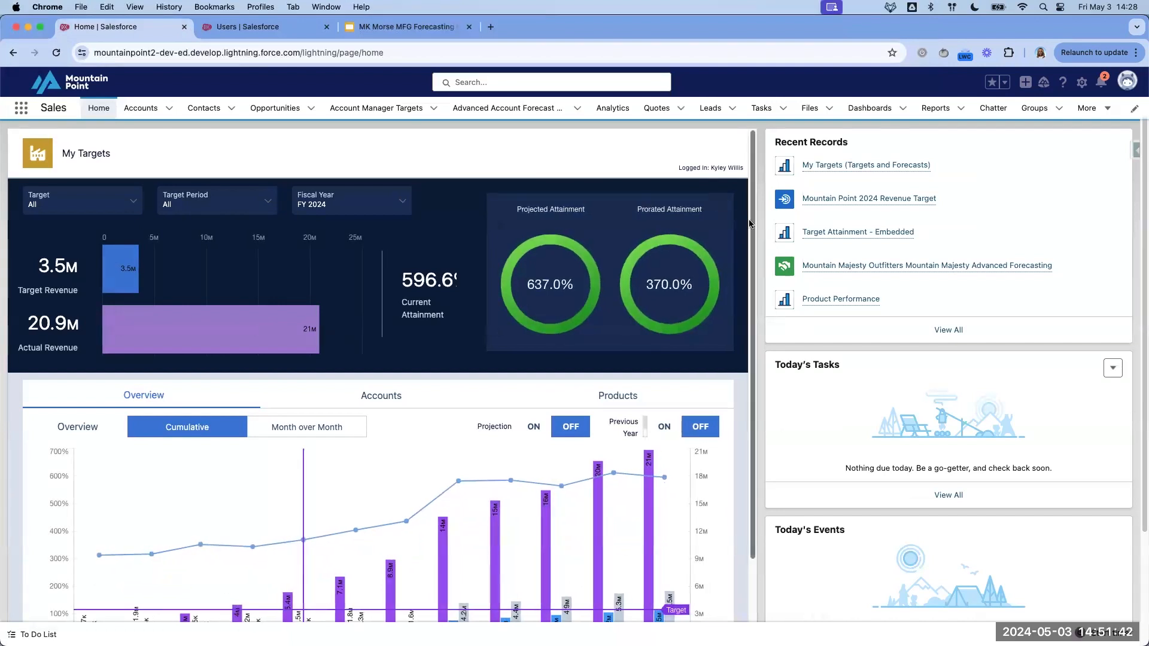
# Step: Switch the My Targets overview chart to Month over Month with Projection and Previous Year turned on
pyautogui.scroll(-5, 750, 223)
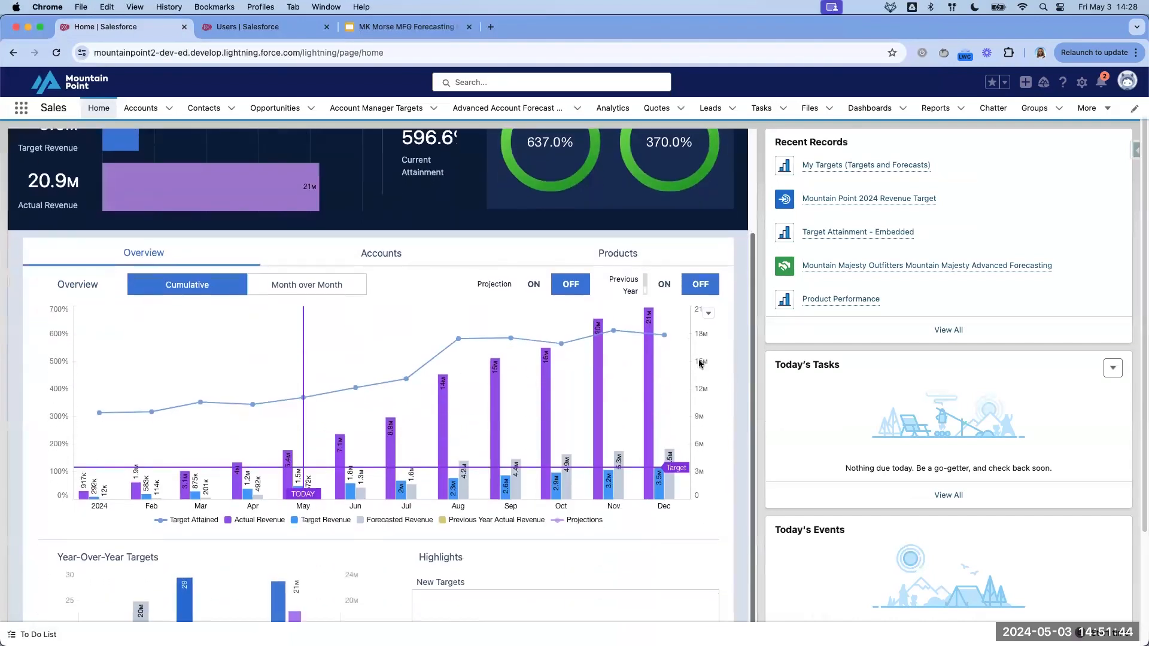
pyautogui.click(325, 290)
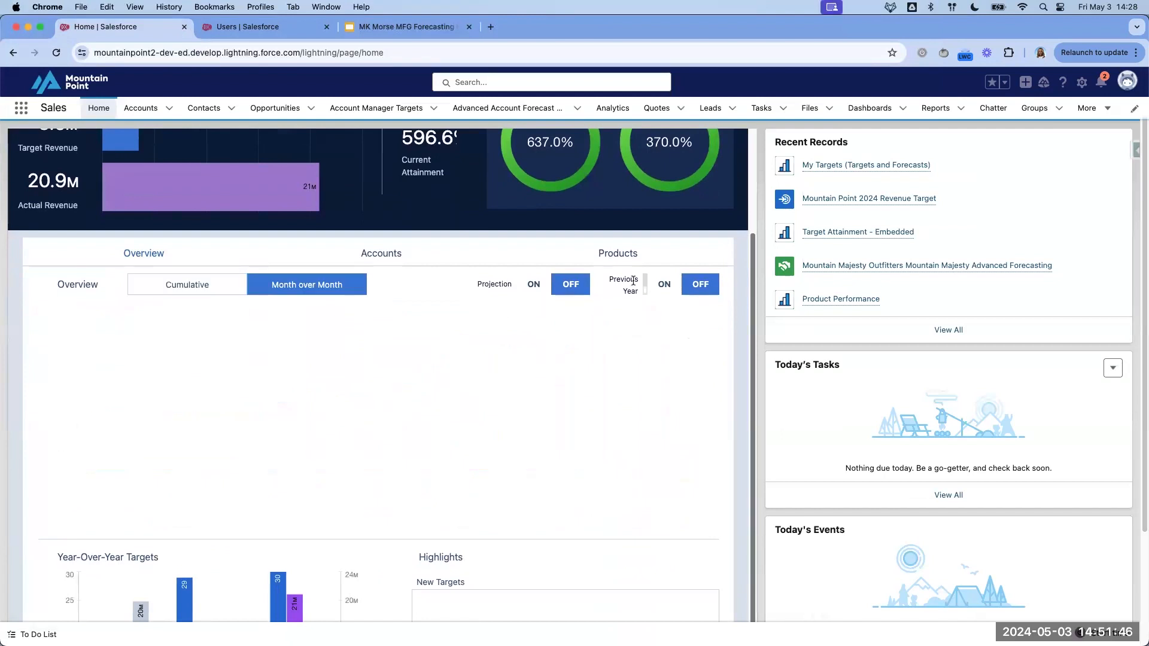
pyautogui.click(532, 284)
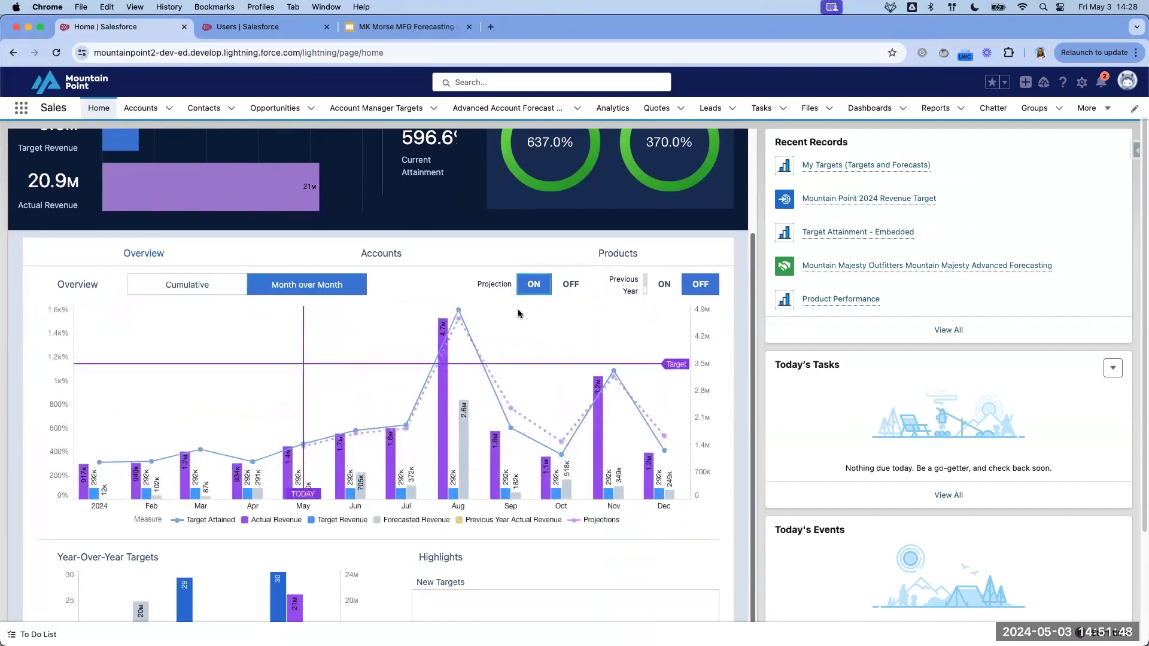
pyautogui.click(664, 285)
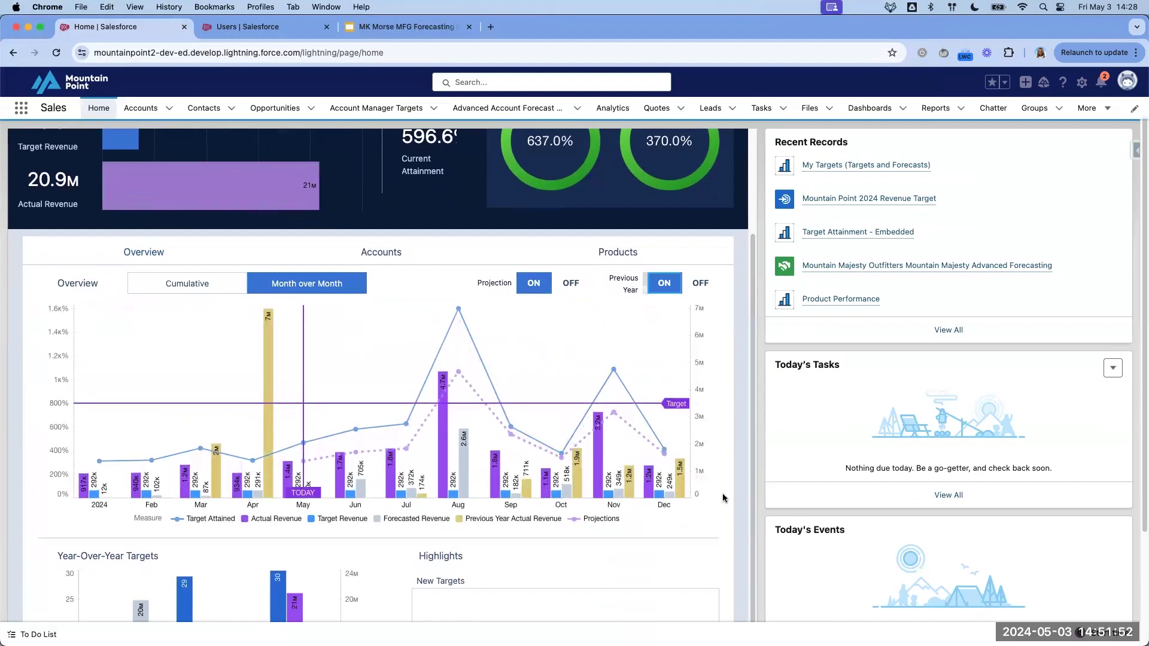
pyautogui.scroll(-1, 724, 497)
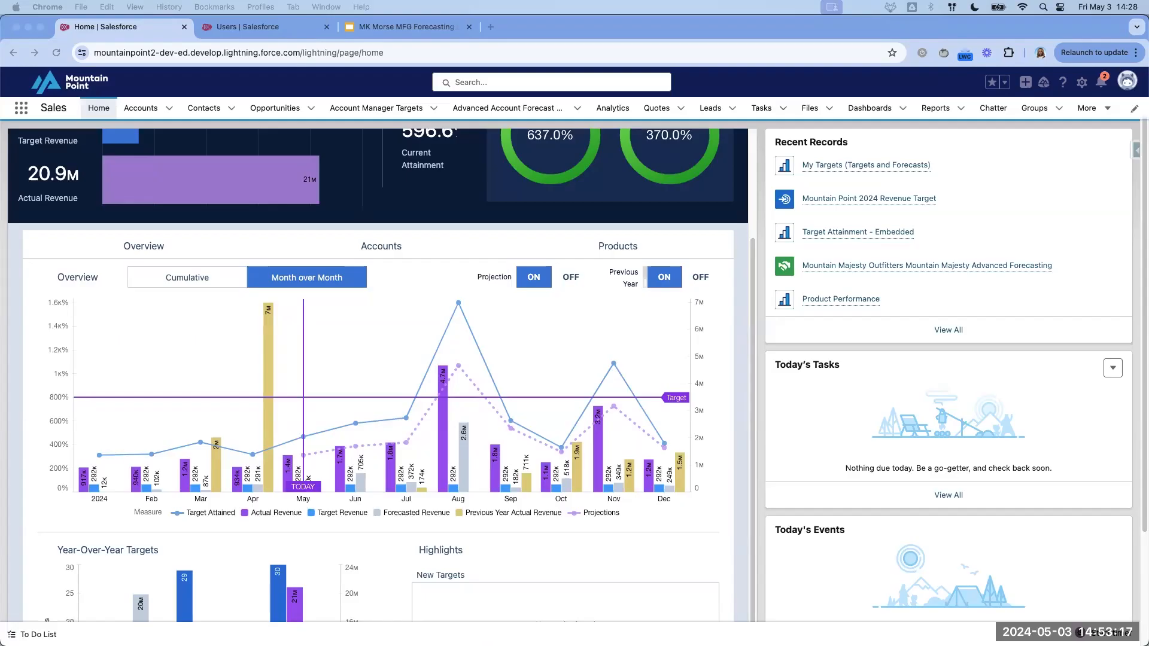
# Step: Open the Mountain Majesty Outfitters account and review the product quantities in its forecast
pyautogui.click(168, 109)
pyautogui.click(184, 188)
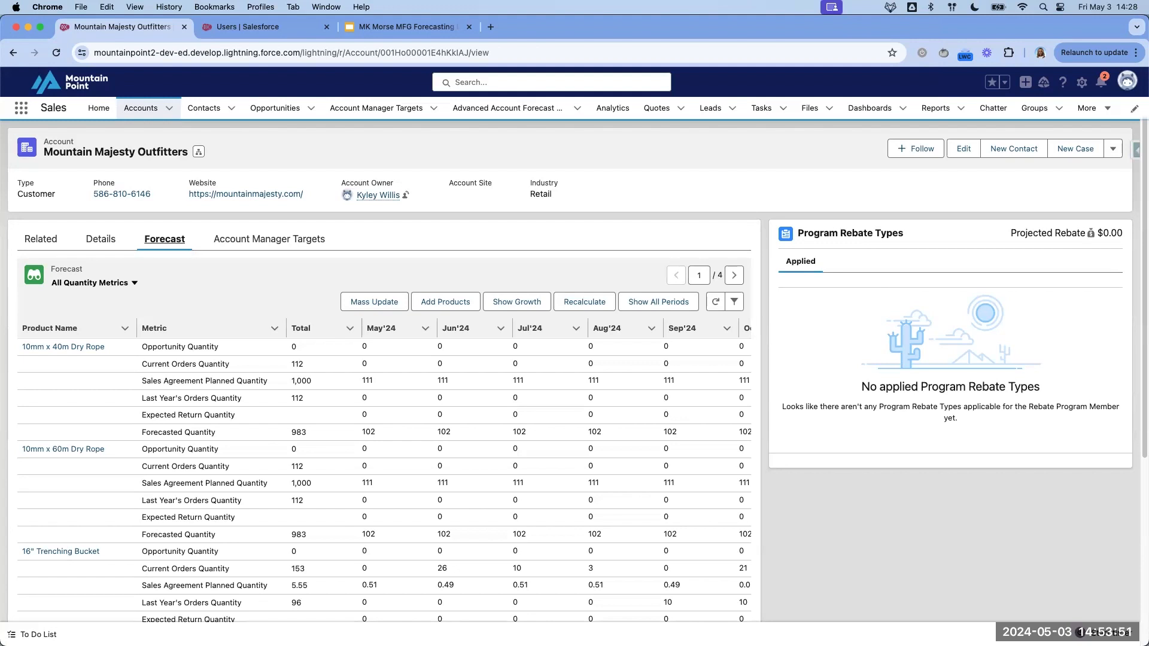
pyautogui.scroll(-1, 189, 387)
pyautogui.scroll(-2, 187, 386)
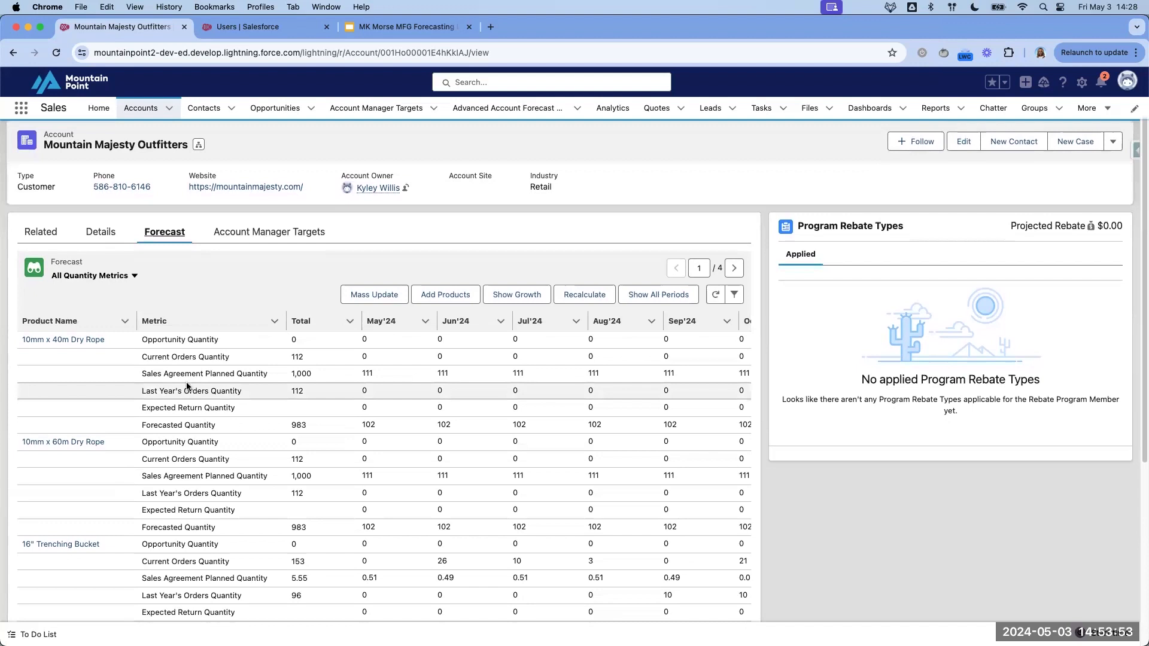
pyautogui.scroll(-1, 187, 382)
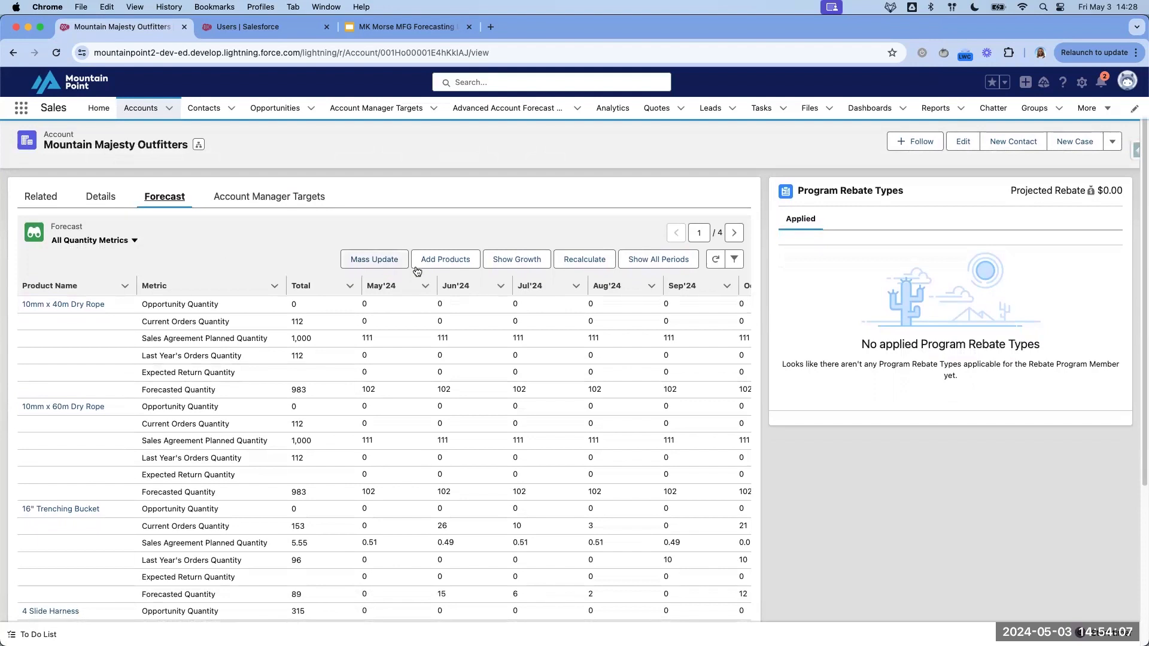
# Step: Add the 6 Person Tent product to the Mountain Majesty Outfitters account forecast
pyautogui.click(446, 259)
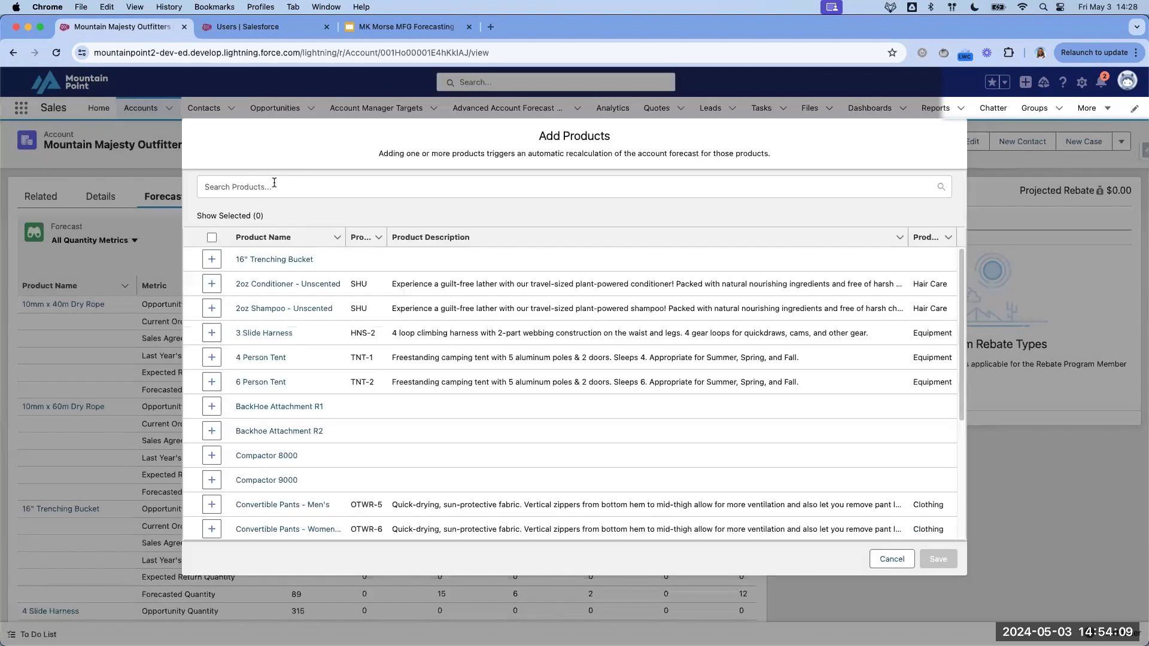
pyautogui.click(212, 381)
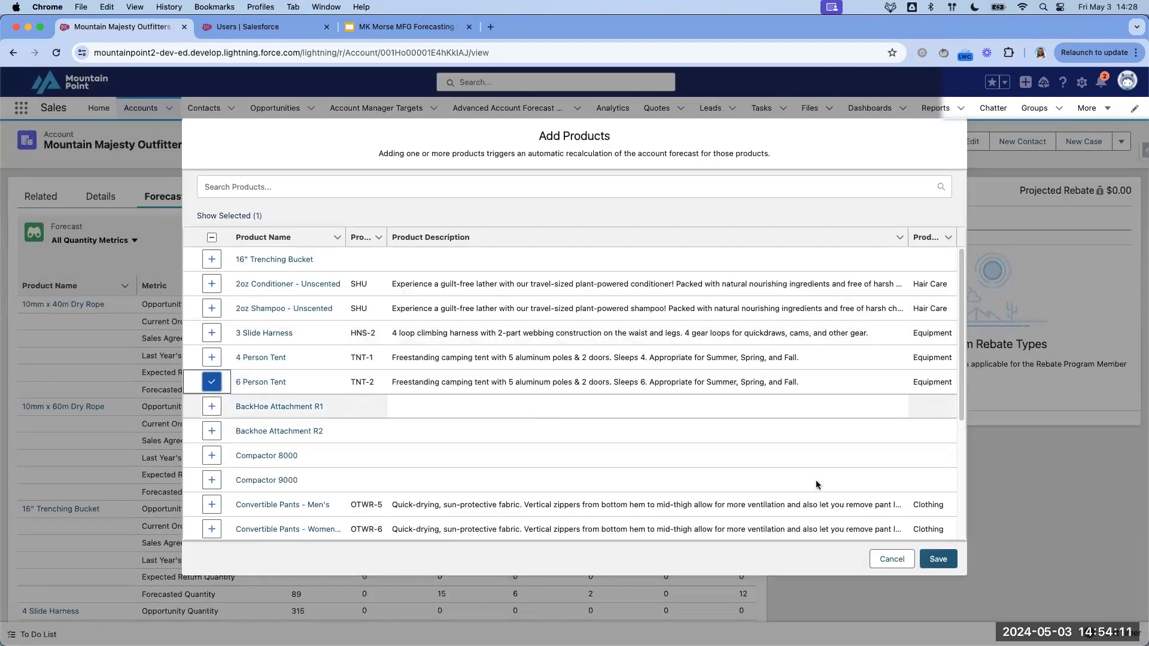
pyautogui.click(938, 561)
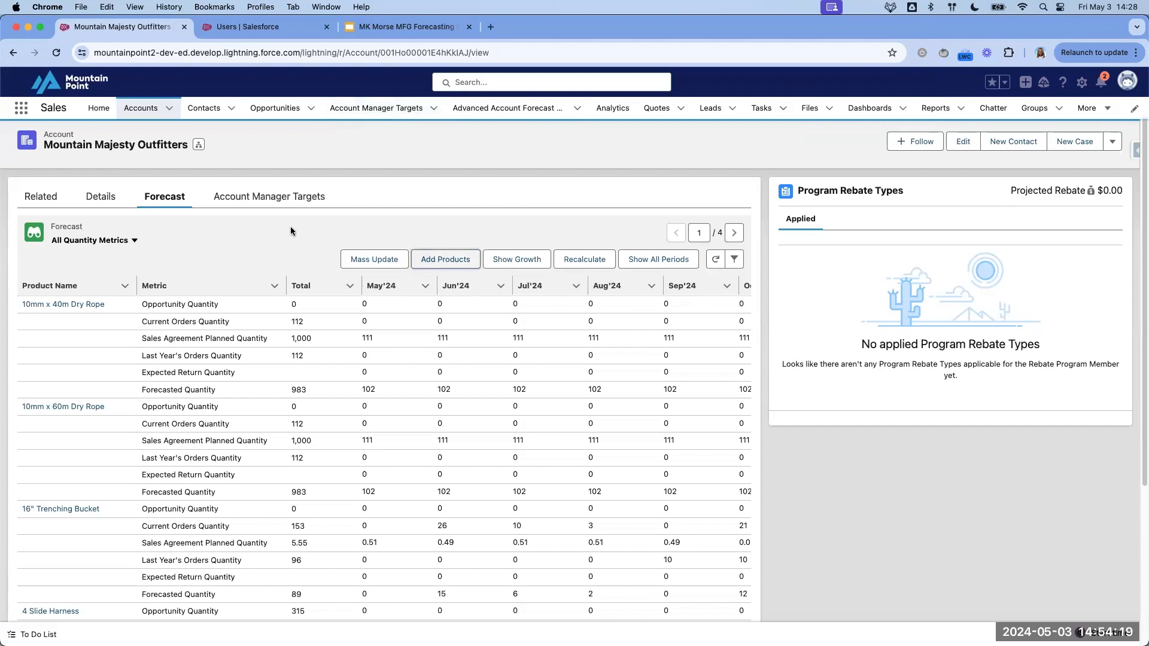
# Step: Check the product and time period filter options for the account forecast, leaving them unapplied
pyautogui.click(736, 239)
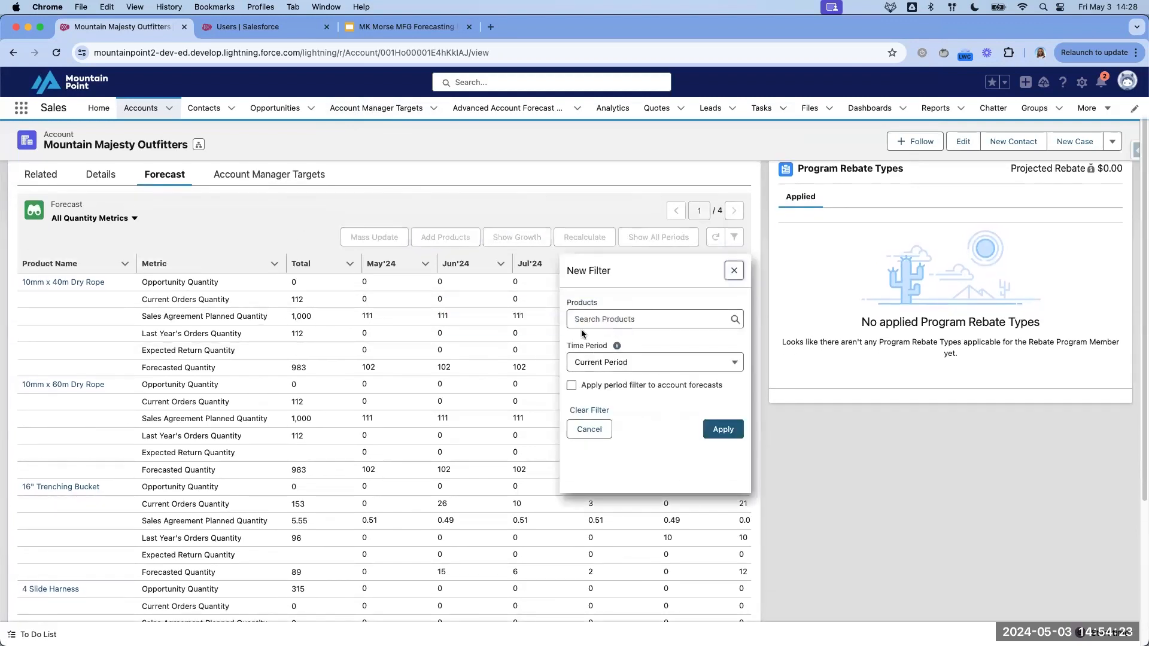
pyautogui.click(735, 271)
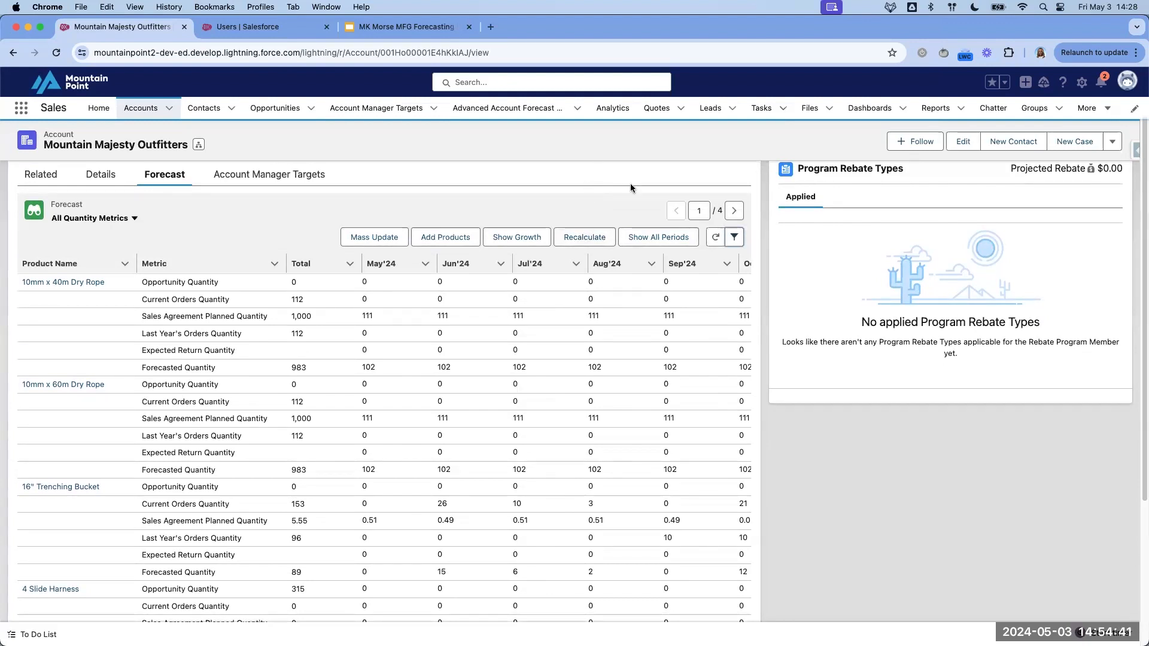
# Step: Try an Account Growth of 13% in the forecast's account and market growth settings, and cancel without applying it
pyautogui.click(534, 238)
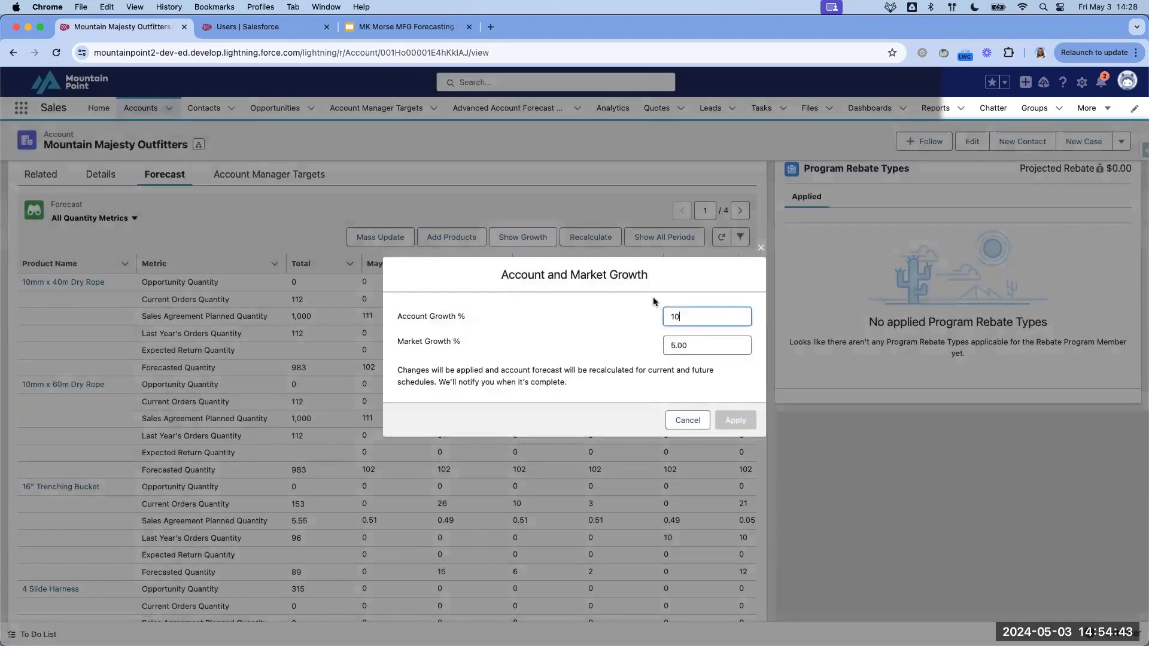
pyautogui.tripleClick(421, 319)
pyautogui.click(661, 319)
pyautogui.moveTo(661, 319); pyautogui.dragTo(676, 310)
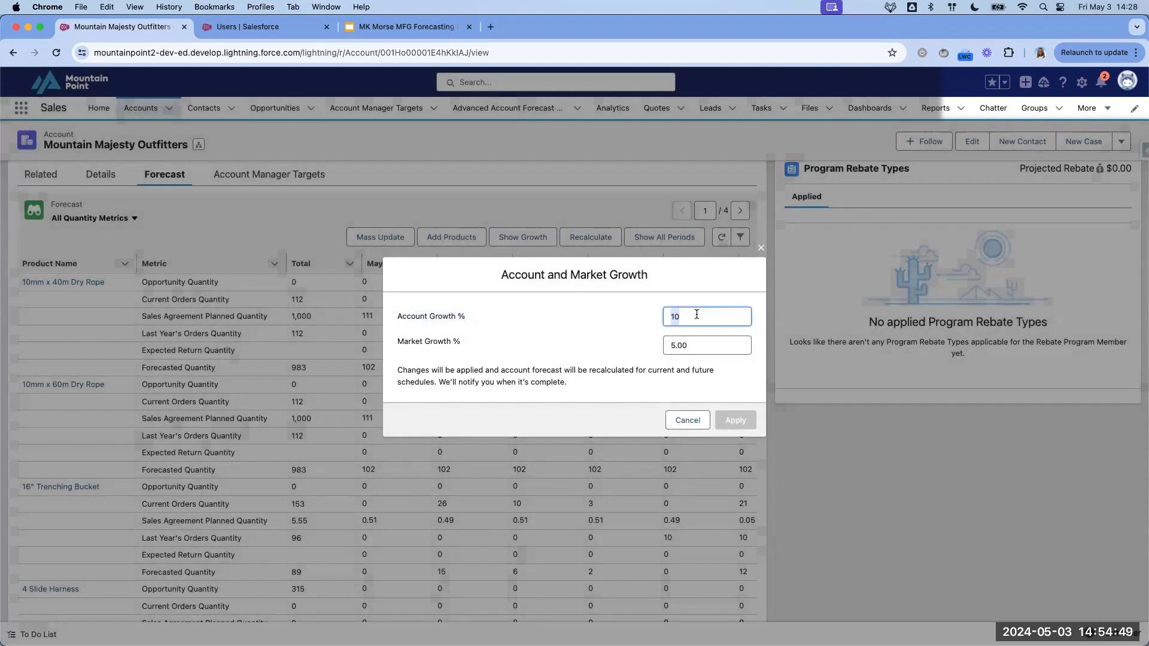
pyautogui.write('13')
pyautogui.click(645, 359)
pyautogui.click(687, 422)
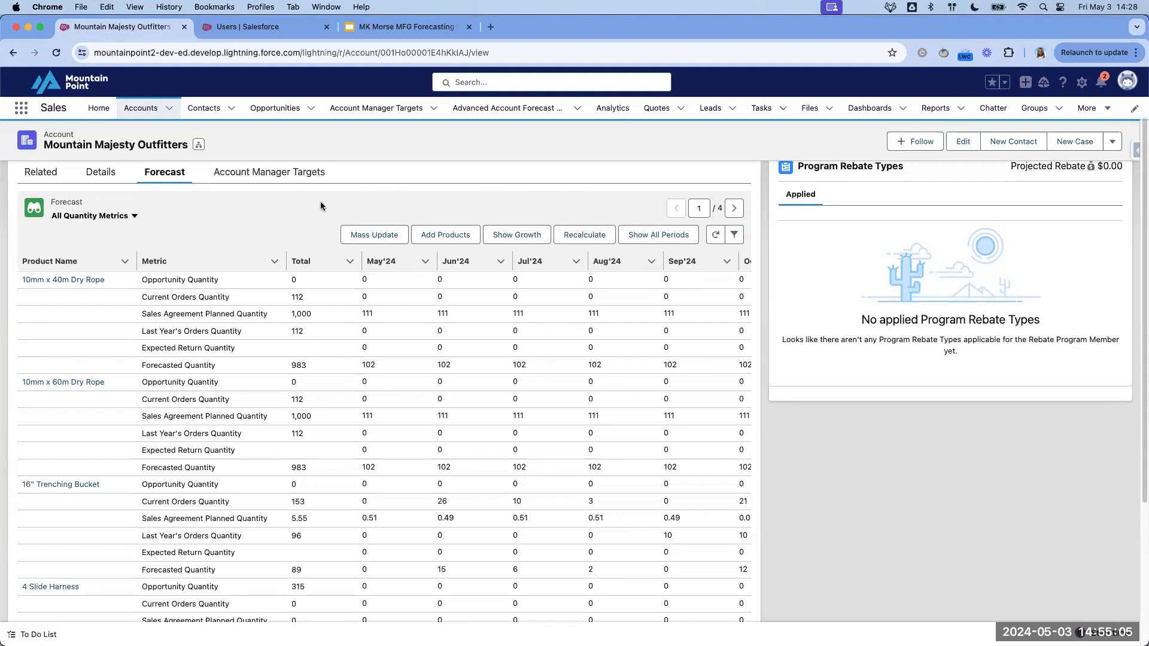
# Step: Try a mass update that increases Forecasted Quantity by 5% for all products and all periods, and cancel it
pyautogui.scroll(-1, 323, 201)
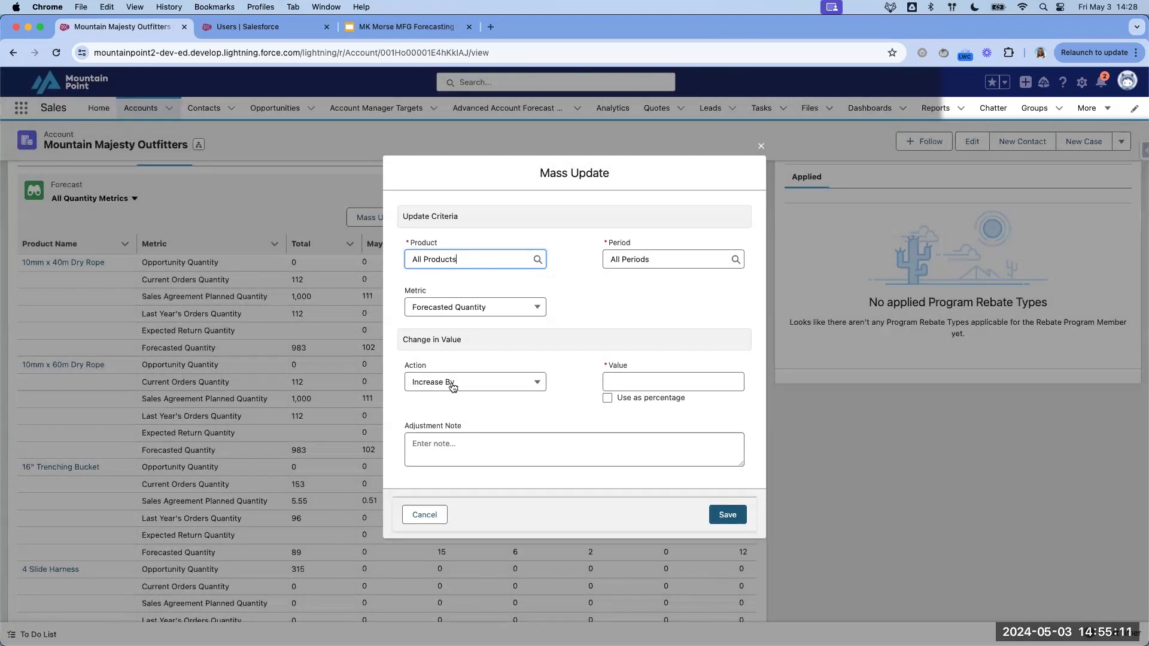
pyautogui.click(628, 376)
pyautogui.write('5')
pyautogui.click(607, 398)
pyautogui.click(505, 444)
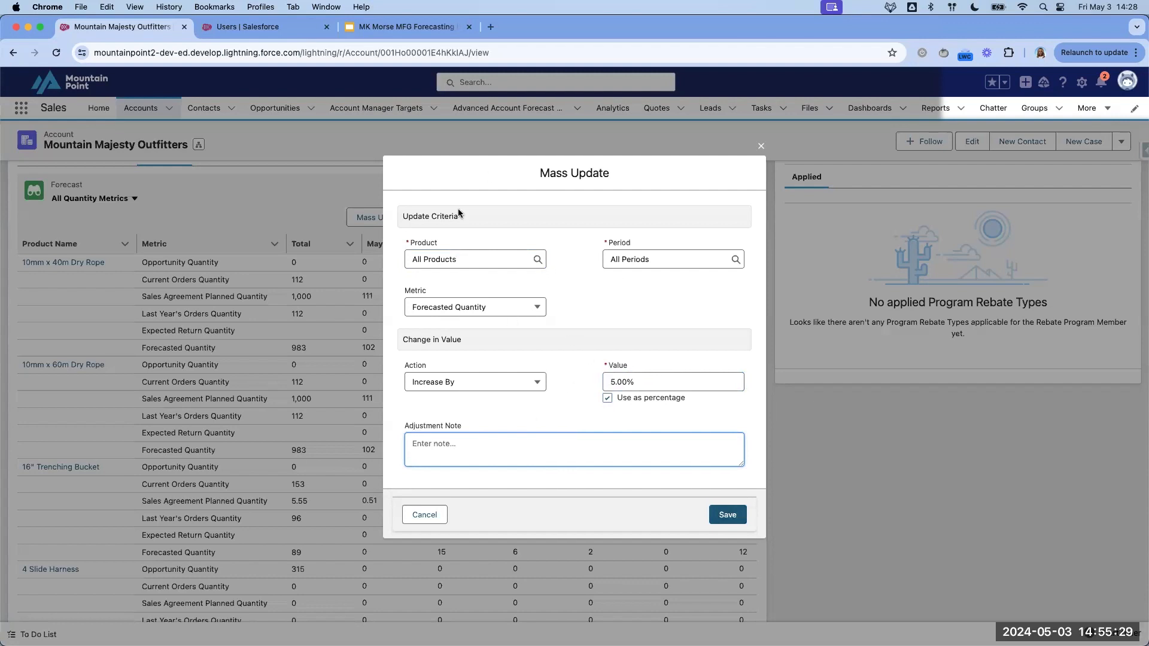
pyautogui.click(639, 287)
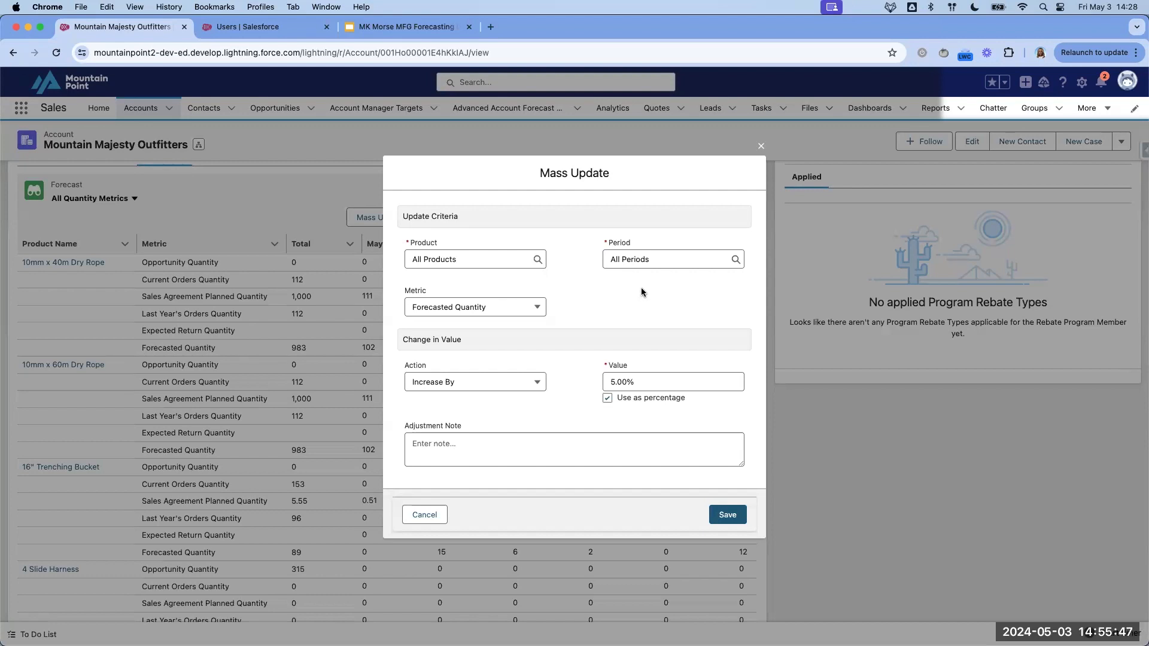
pyautogui.click(432, 518)
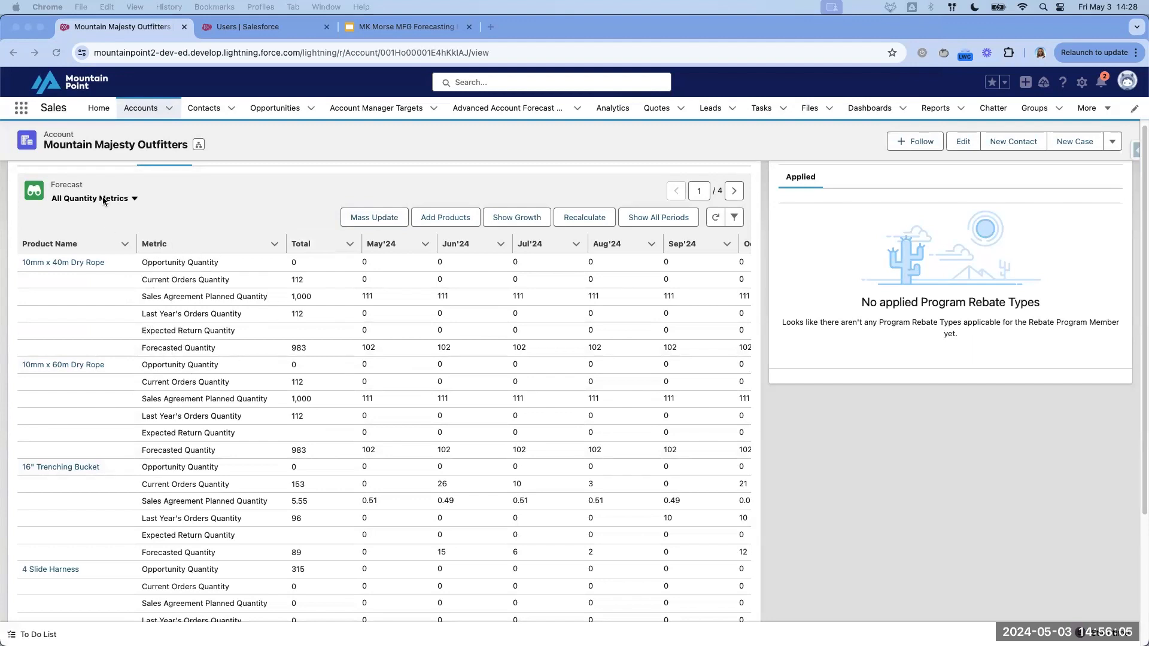
# Step: Look through the available quantity and revenue metric views for the forecast, keeping All Quantity Metrics
pyautogui.click(126, 202)
pyautogui.click(125, 201)
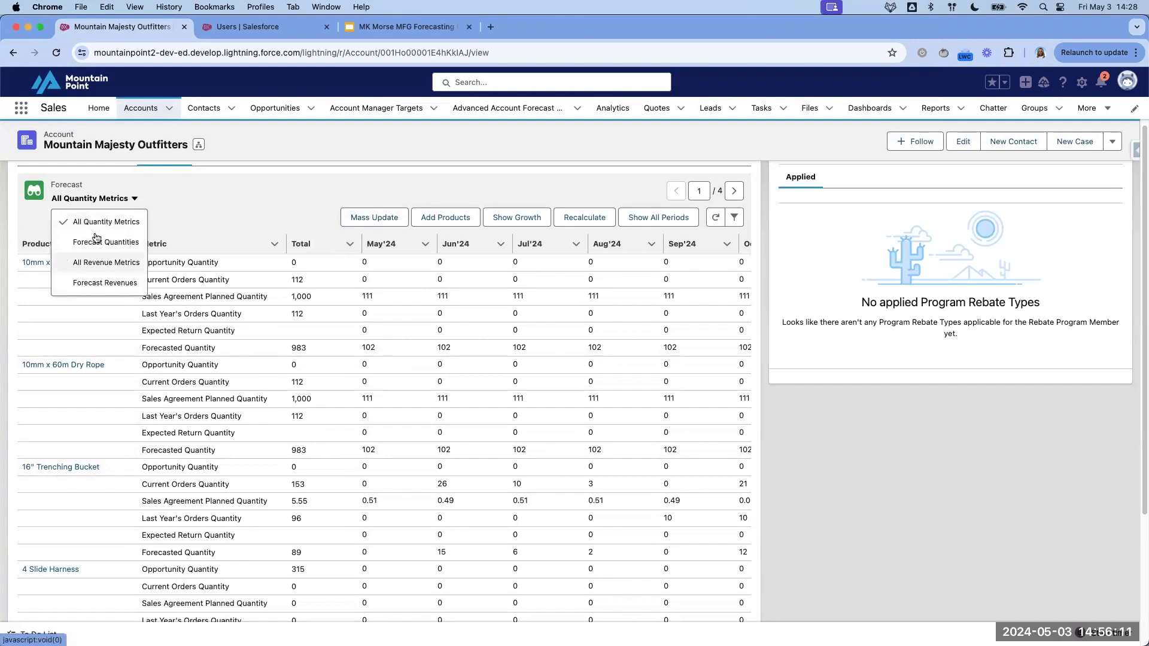
pyautogui.click(216, 205)
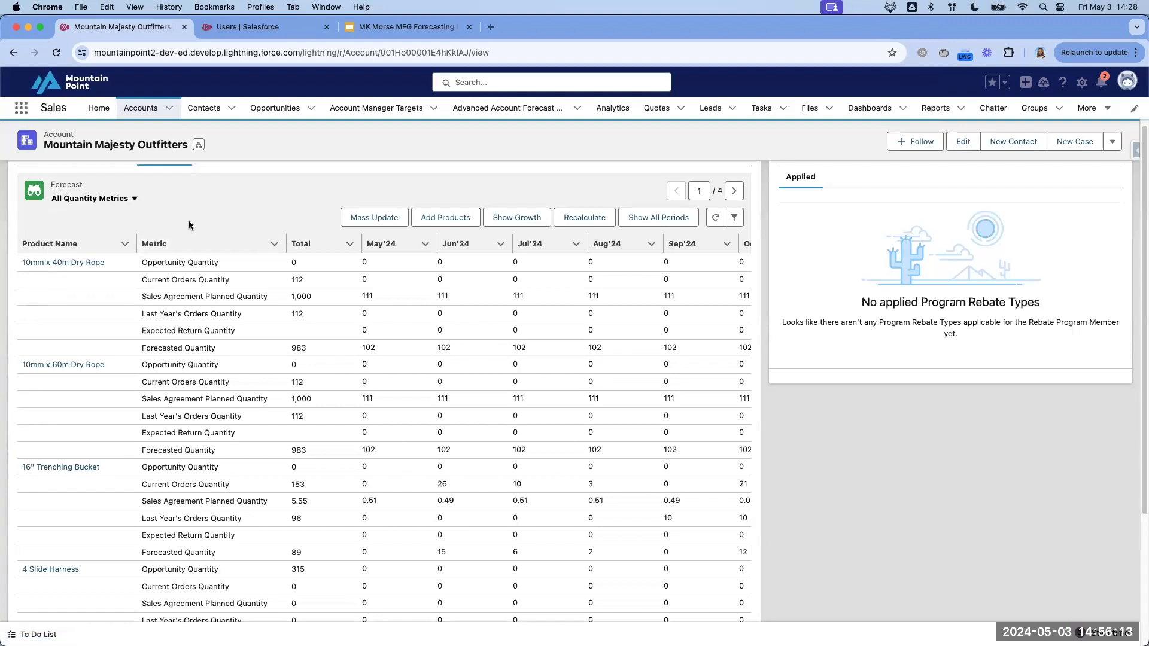